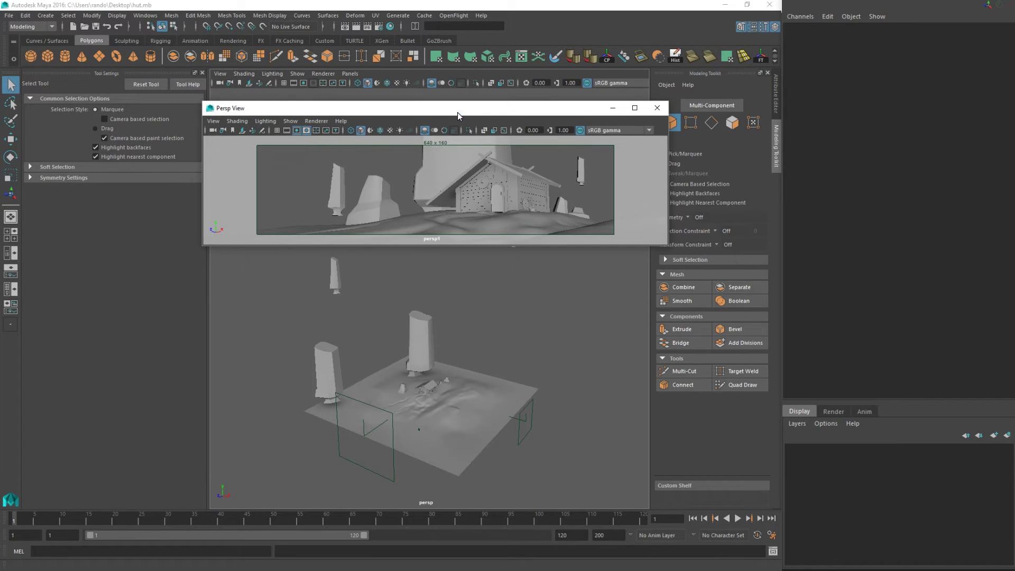
# - Set the scene's renderer to mental ray in the Render Settings
pyautogui.click(385, 27)
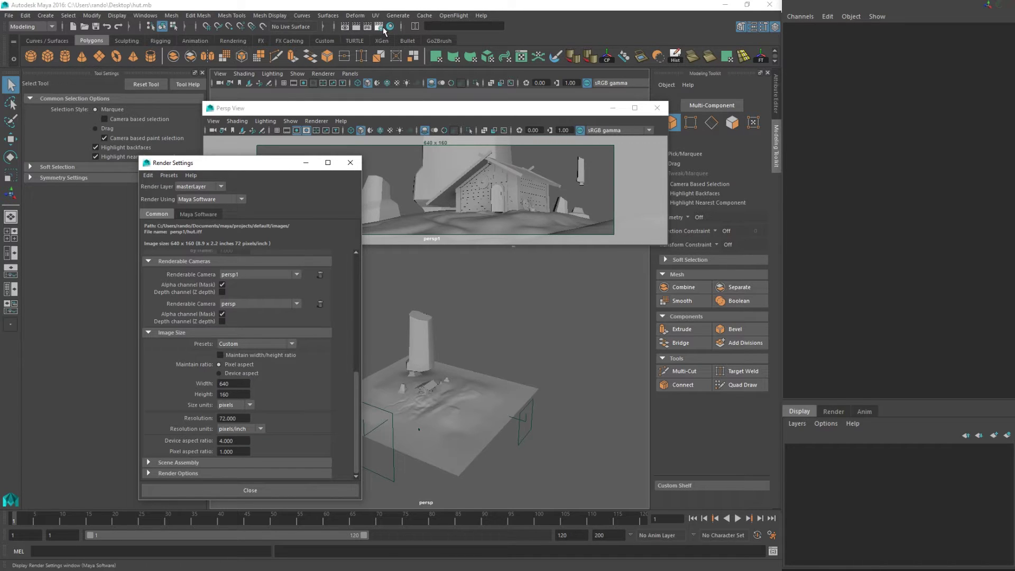
pyautogui.click(206, 200)
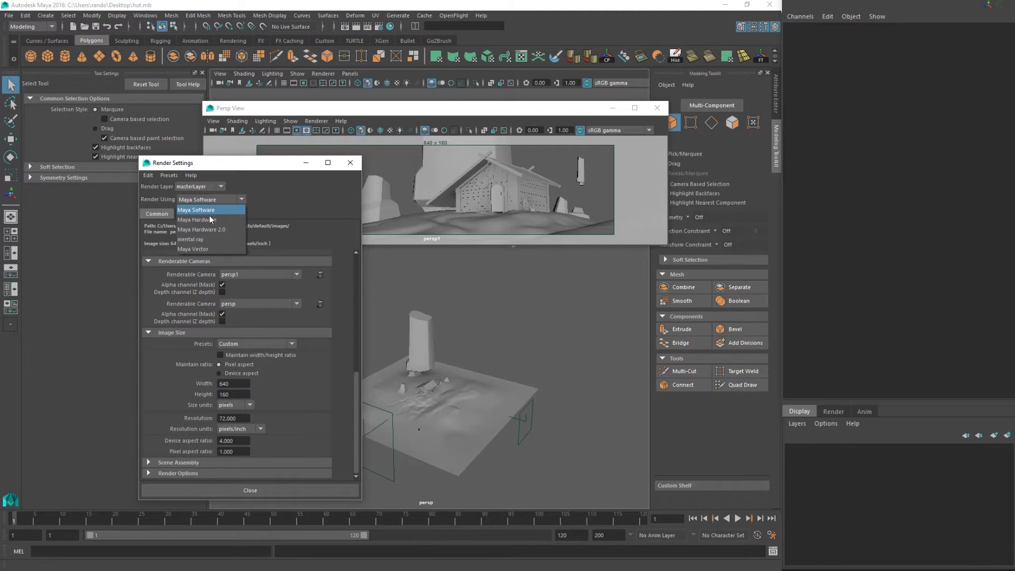
pyautogui.click(211, 239)
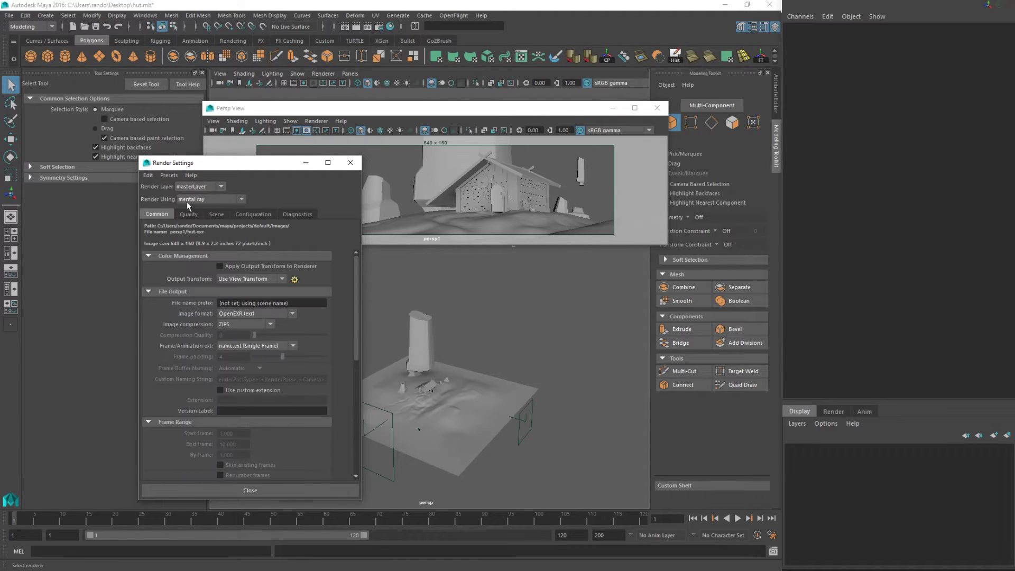
# - Check in the Plug-in Manager whether the mental ray plug-in Mayatomr.mll is loaded and set to auto load
pyautogui.click(92, 16)
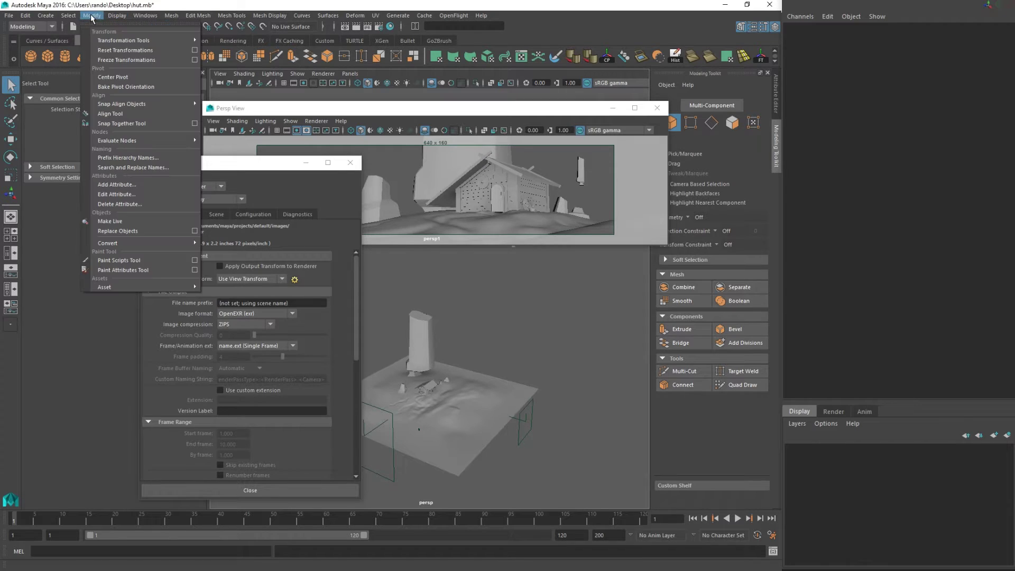
pyautogui.moveTo(69, 17)
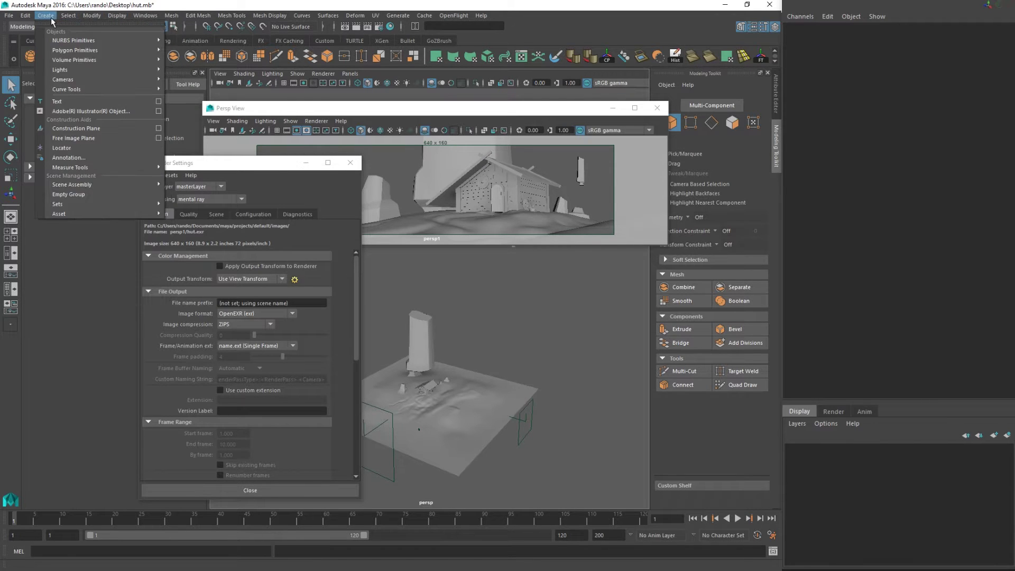
pyautogui.moveTo(142, 16)
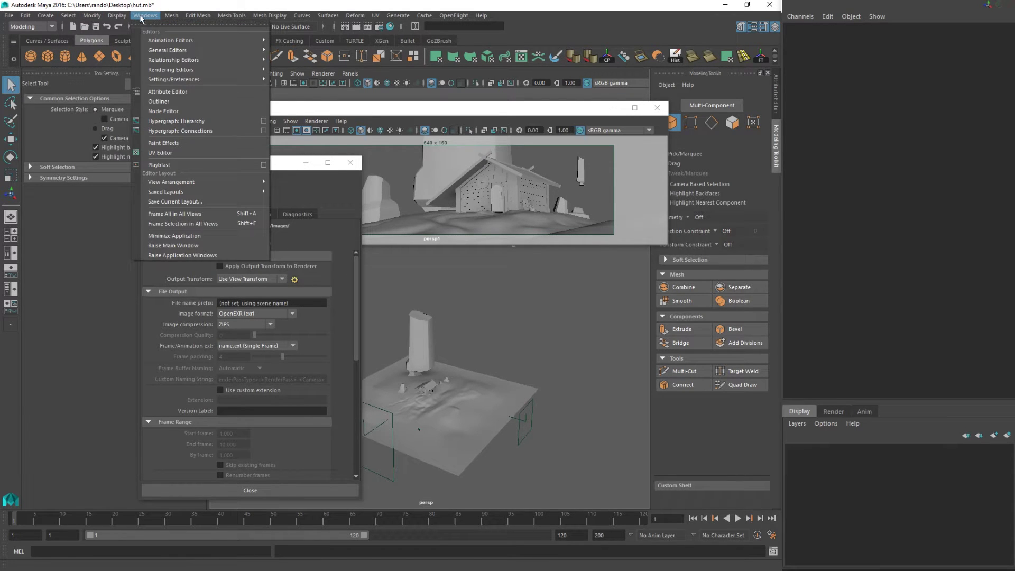
pyautogui.moveTo(181, 80)
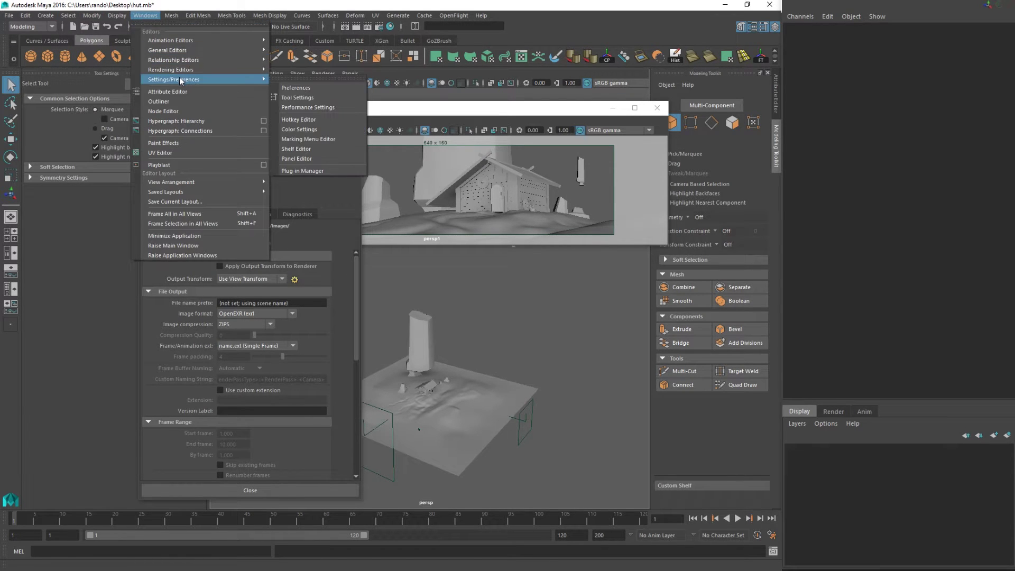
pyautogui.click(305, 172)
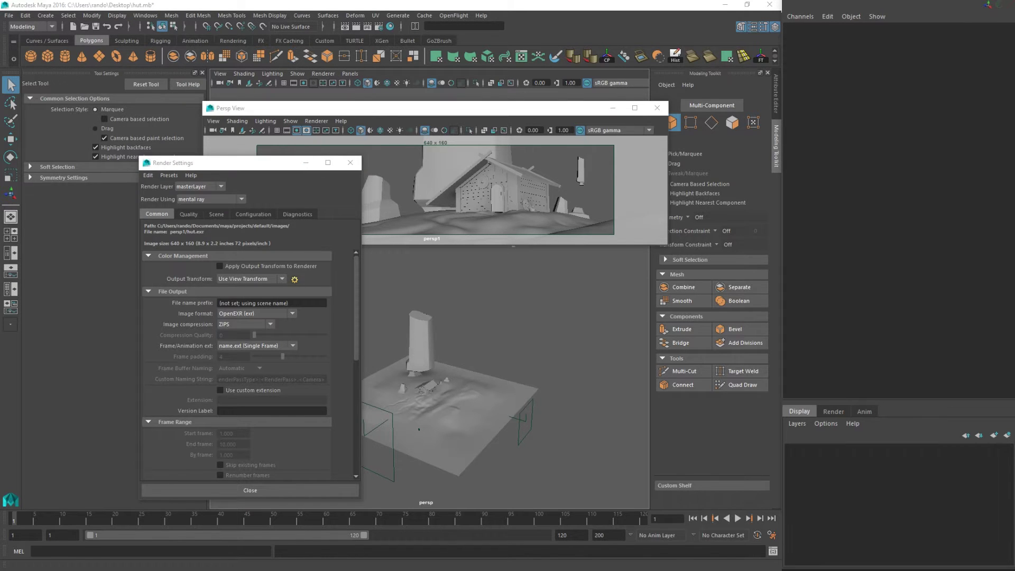
pyautogui.moveTo(518, 230); pyautogui.dragTo(387, 197)
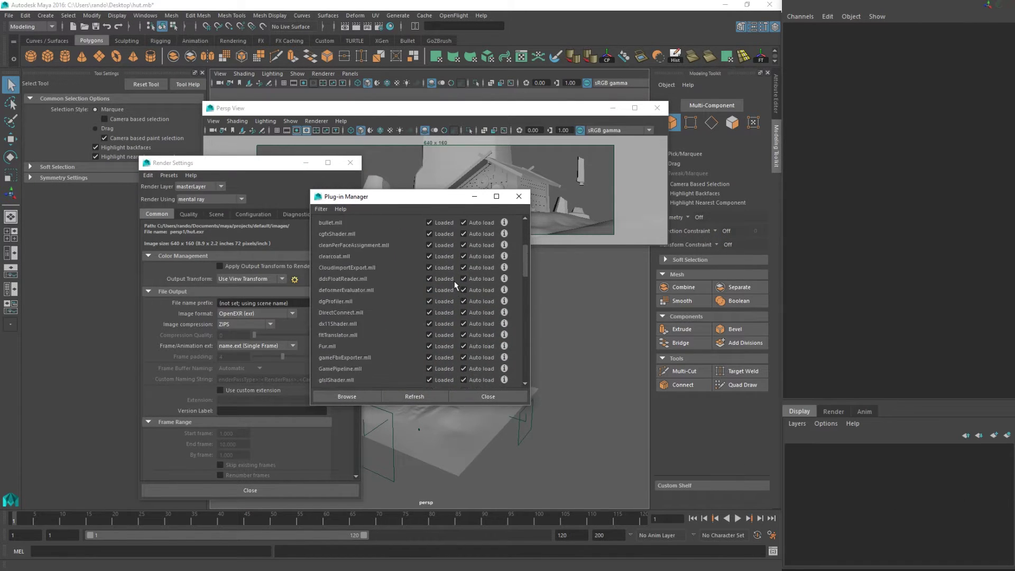
pyautogui.scroll(-15, 457, 280)
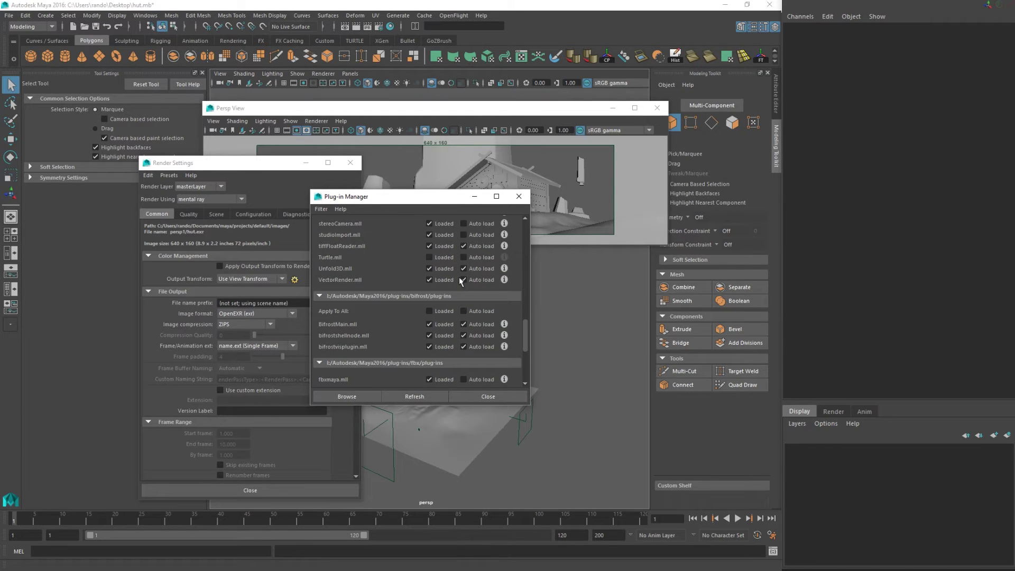
pyautogui.scroll(-2, 482, 297)
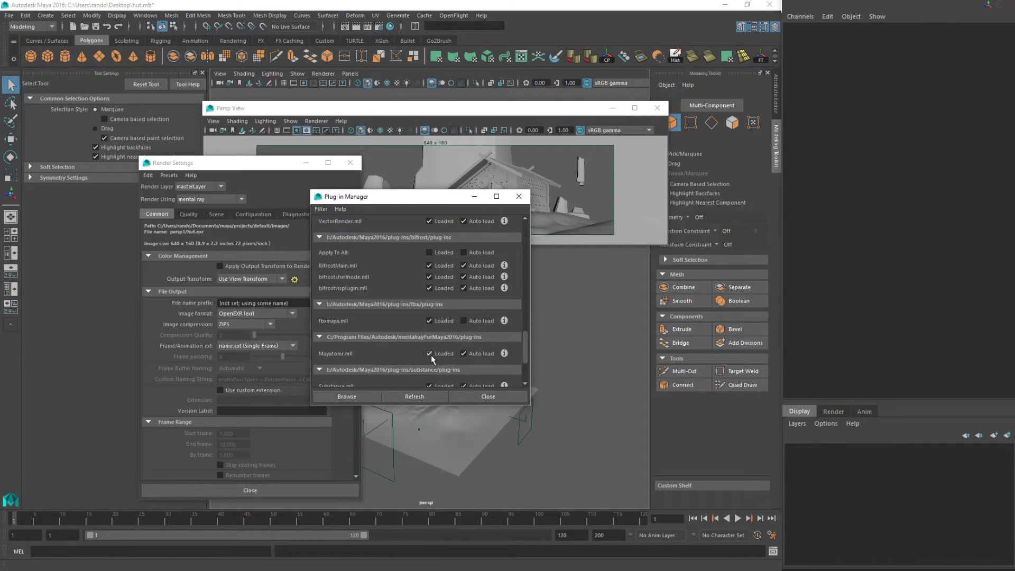
pyautogui.click(471, 397)
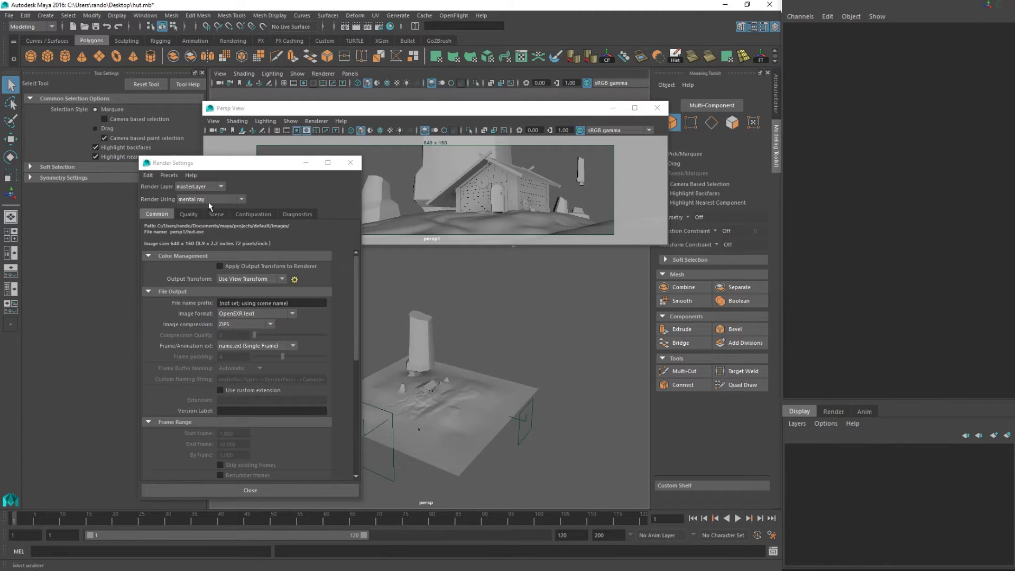
# - Create a Physical Sun and Sky environment for the mental ray scene and close the Render Settings
pyautogui.click(244, 215)
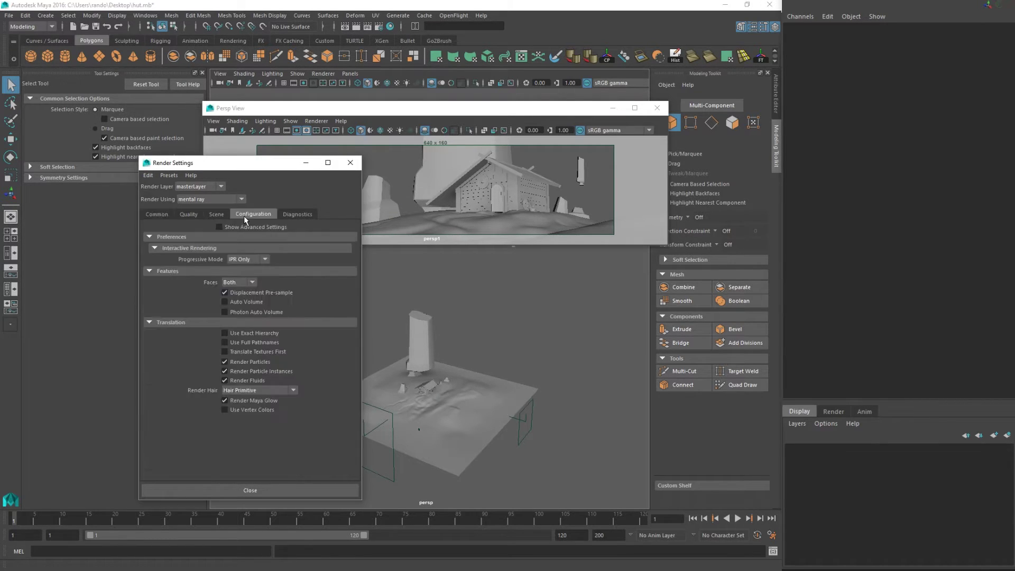
pyautogui.click(216, 215)
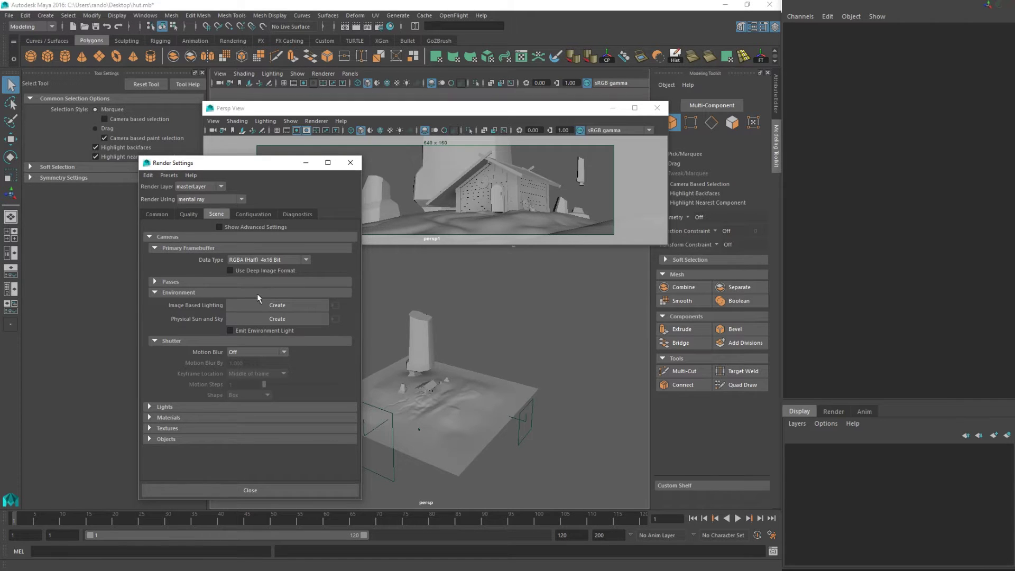
pyautogui.click(270, 319)
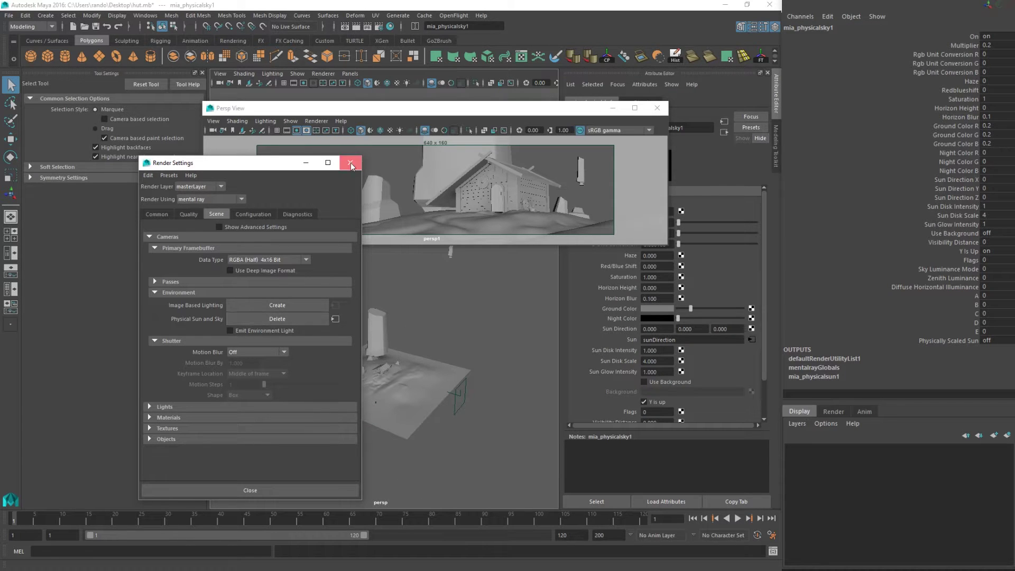
pyautogui.click(351, 166)
# - Turn on scene lighting and shadows in the persp1 camera view
pyautogui.moveTo(405, 110); pyautogui.dragTo(413, 135)
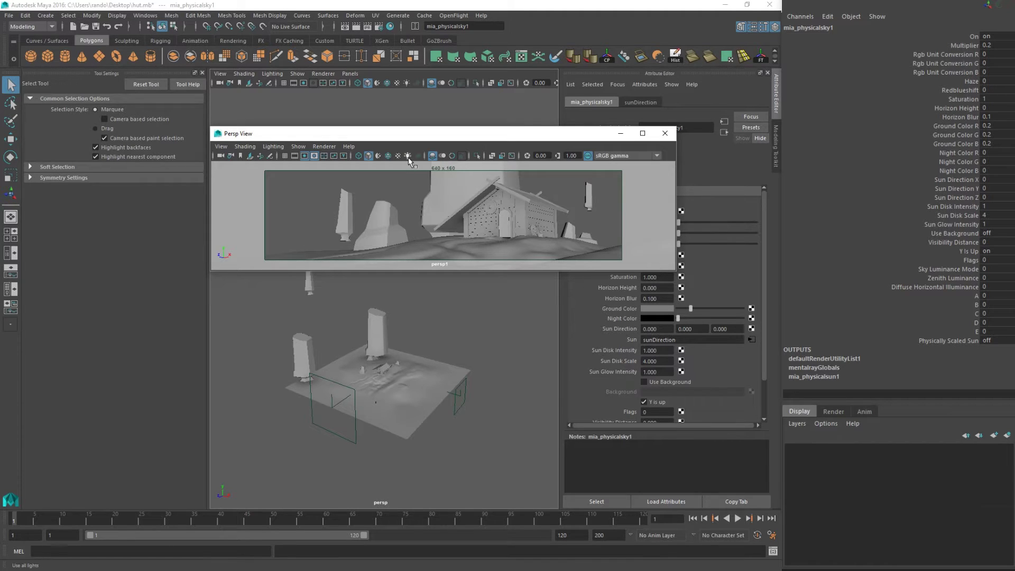
pyautogui.click(407, 156)
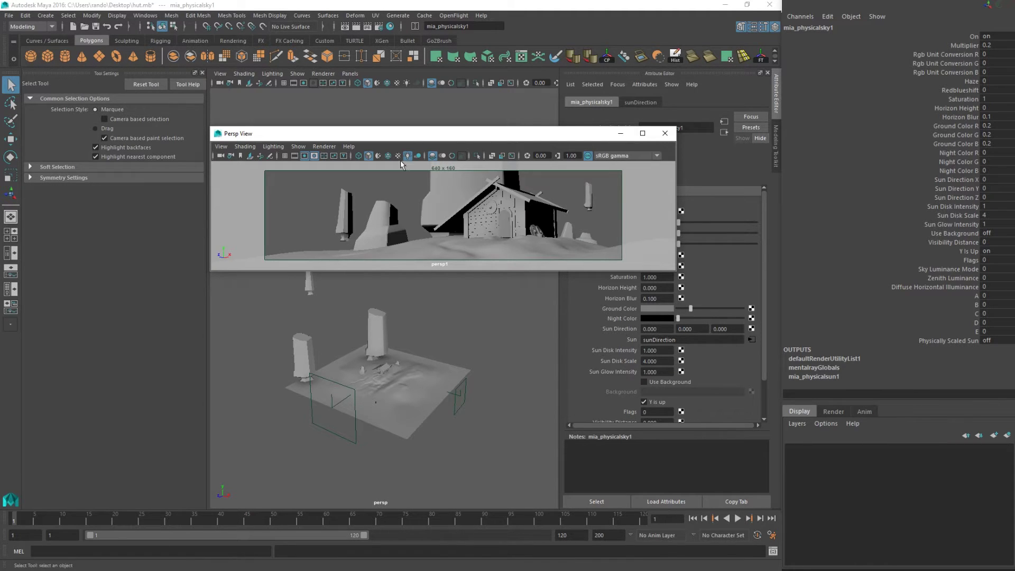
pyautogui.click(418, 155)
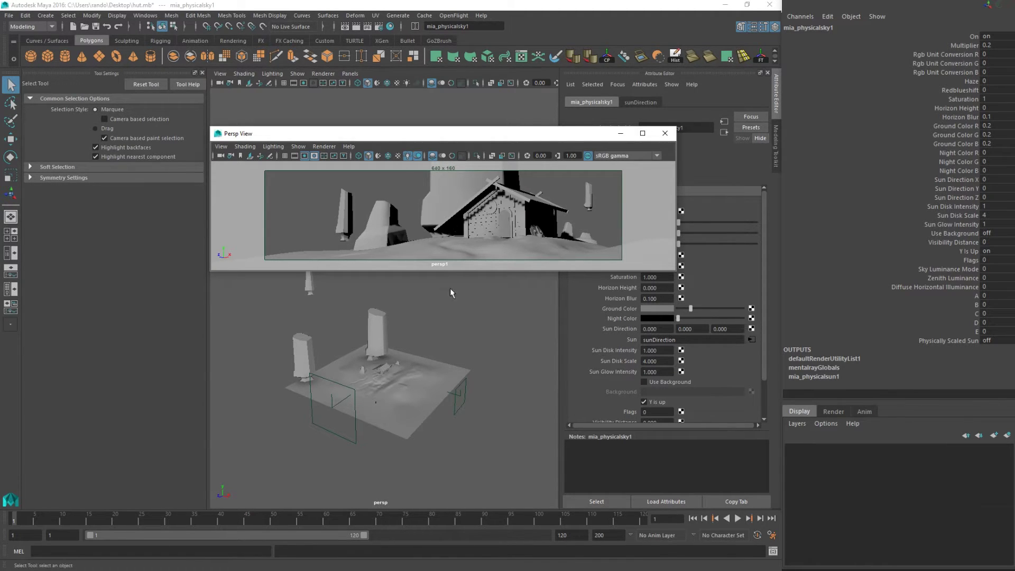
# - Close the tool settings, show the Outliner beside the perspective view, and select the sunDirection light
pyautogui.scroll(-10, 423, 373)
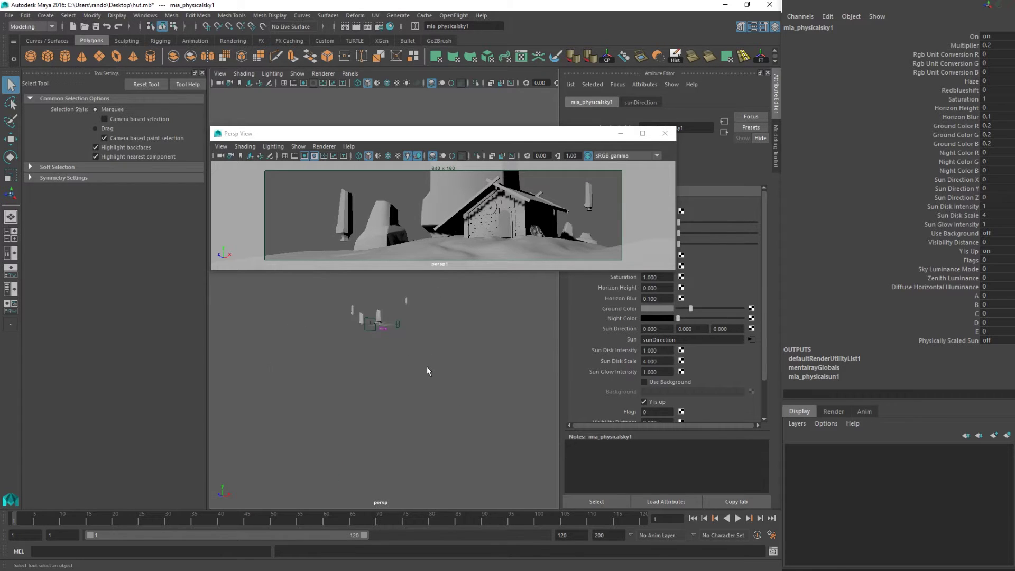
pyautogui.scroll(10, 424, 365)
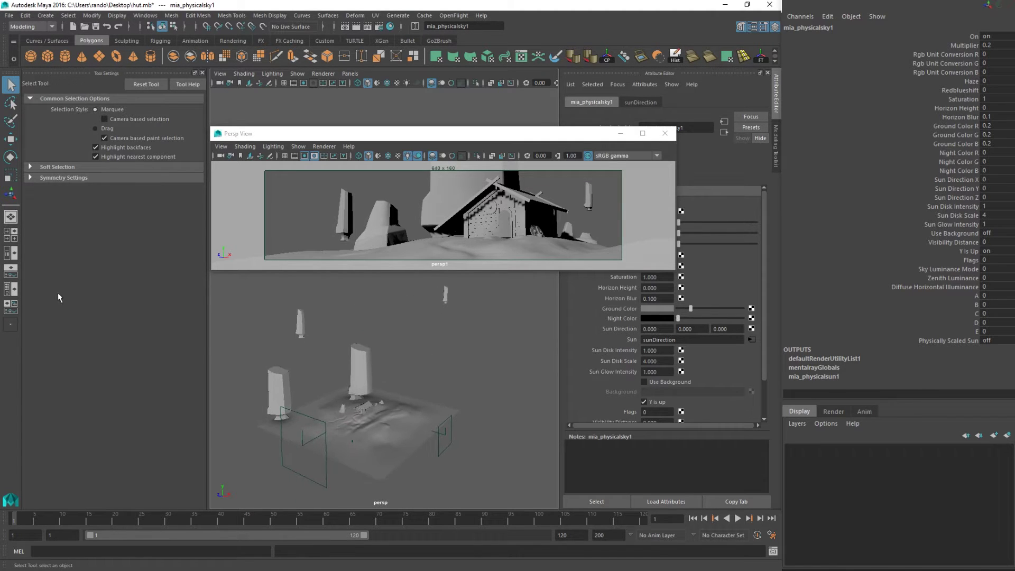
pyautogui.click(11, 256)
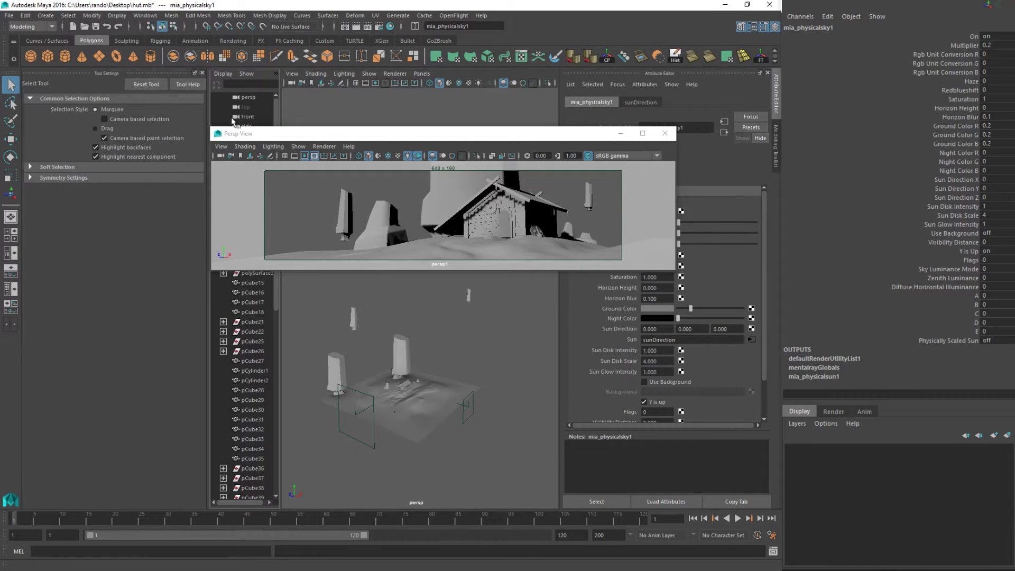
pyautogui.press('space')
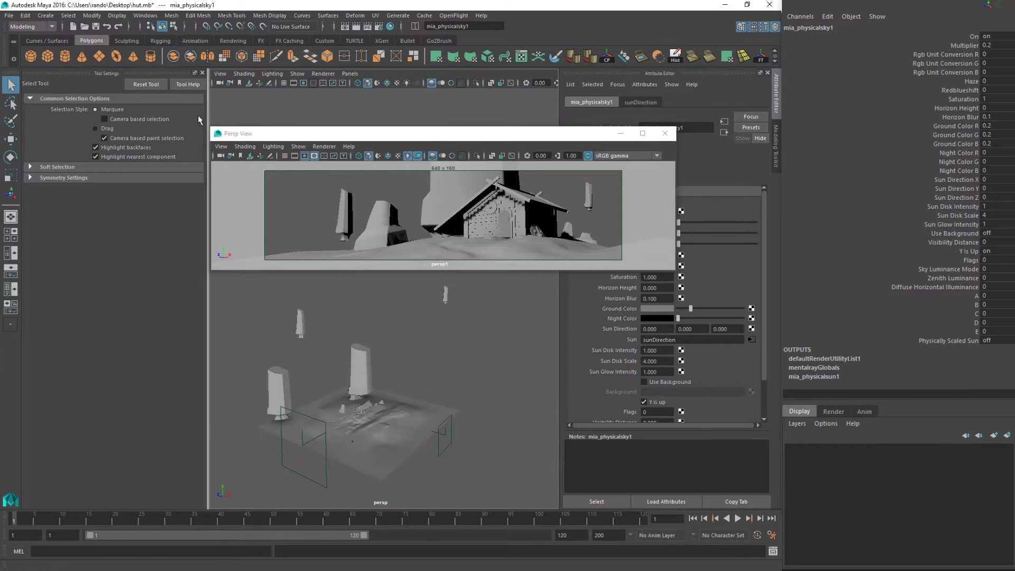
pyautogui.click(202, 73)
pyautogui.click(11, 256)
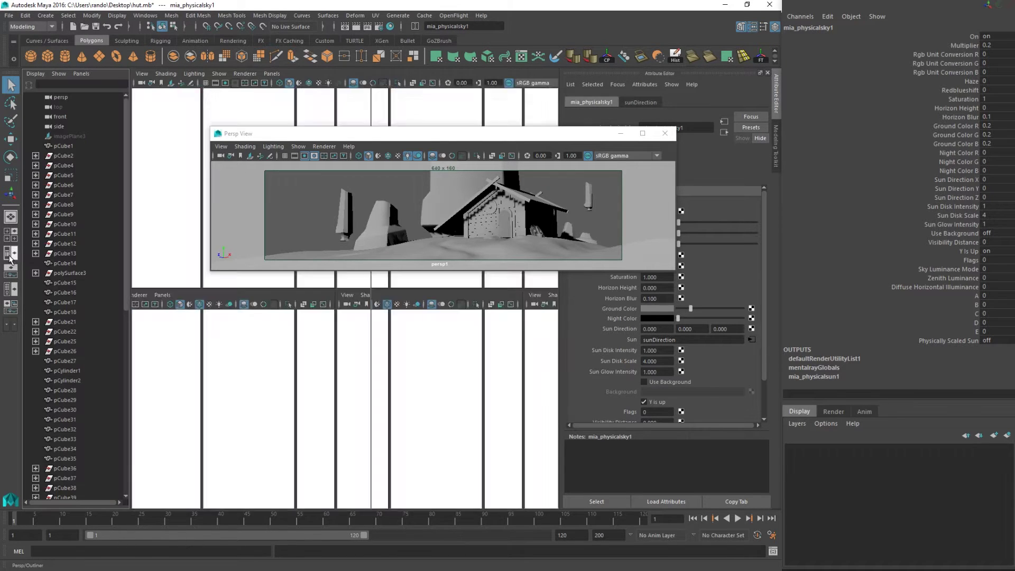
pyautogui.scroll(-10, 99, 307)
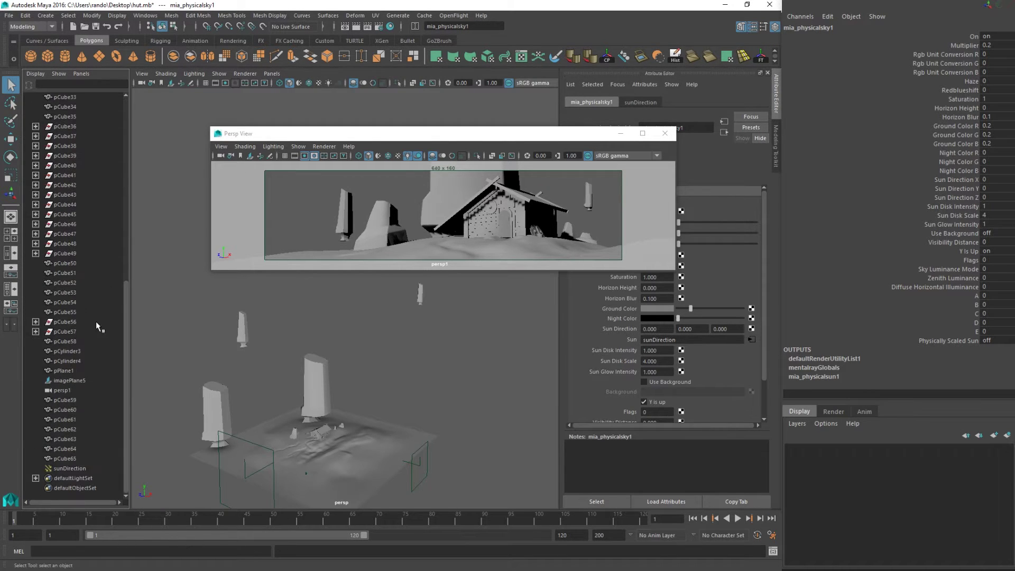
pyautogui.click(65, 468)
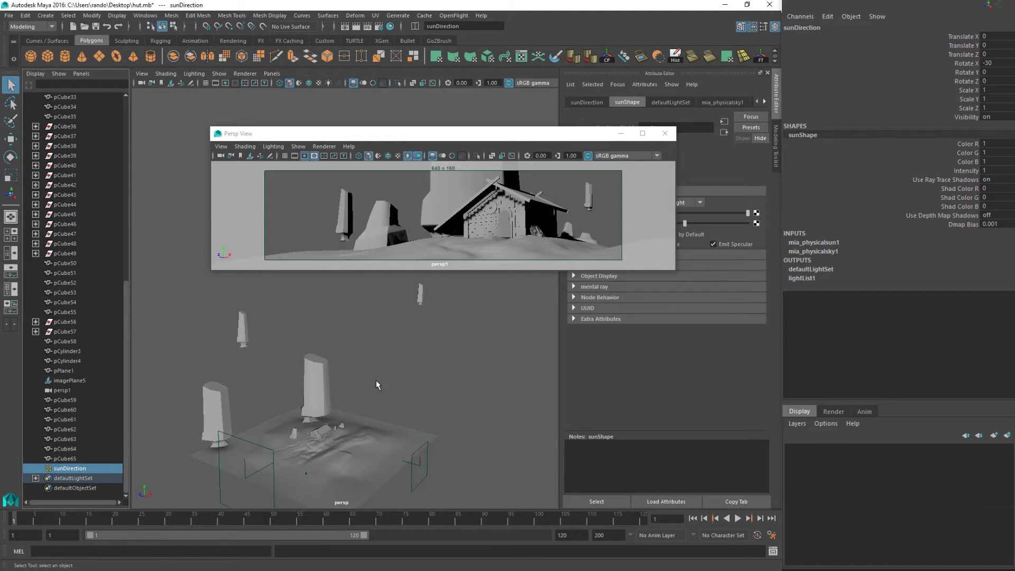
# - Move the sunDirection light above the ground near the hut, to about X -16.16, Y 16.38, Z 20.19
pyautogui.press('f')
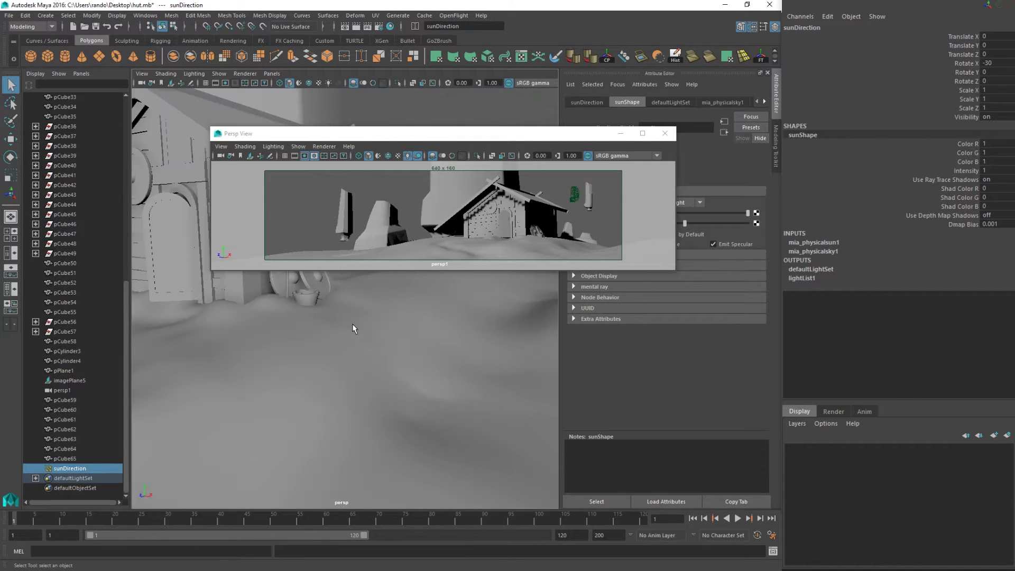
pyautogui.scroll(-7, 351, 323)
pyautogui.keyDown('alt'); pyautogui.moveTo(351, 323); pyautogui.dragTo(360, 375, button='middle'); pyautogui.keyUp('alt')
pyautogui.press('w')
pyautogui.keyDown('alt'); pyautogui.moveTo(359, 386); pyautogui.dragTo(170, 271); pyautogui.keyUp('alt')
pyautogui.keyDown('alt'); pyautogui.moveTo(171, 271); pyautogui.dragTo(238, 332); pyautogui.keyUp('alt')
pyautogui.keyDown('alt'); pyautogui.moveTo(238, 332); pyautogui.dragTo(277, 358, button='middle'); pyautogui.keyUp('alt')
# - Rotate the sunDirection light to about X -59.4, Y -28.3, Z 42.4, and deselect it
pyautogui.press('e')
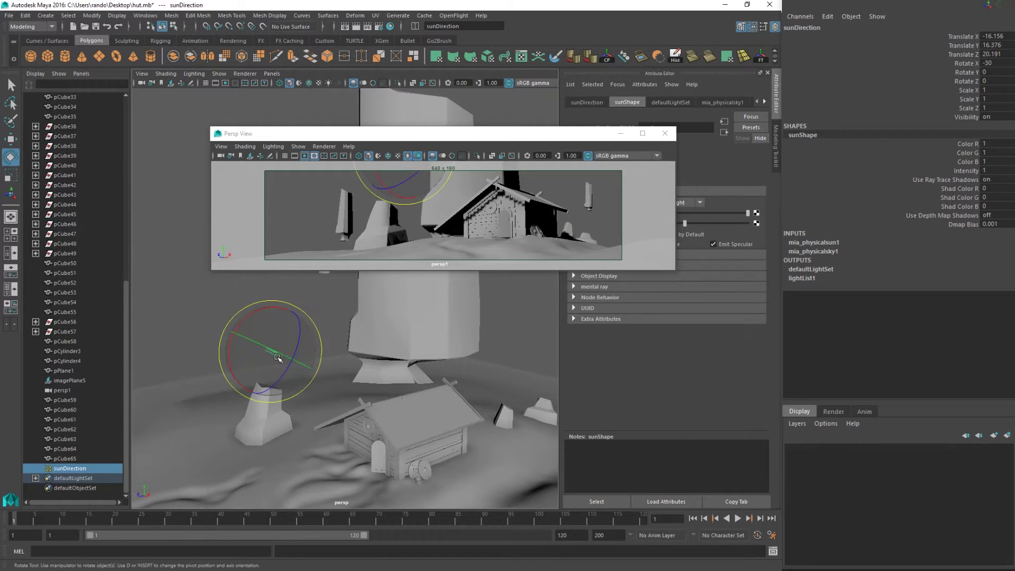
pyautogui.moveTo(277, 358); pyautogui.dragTo(239, 326)
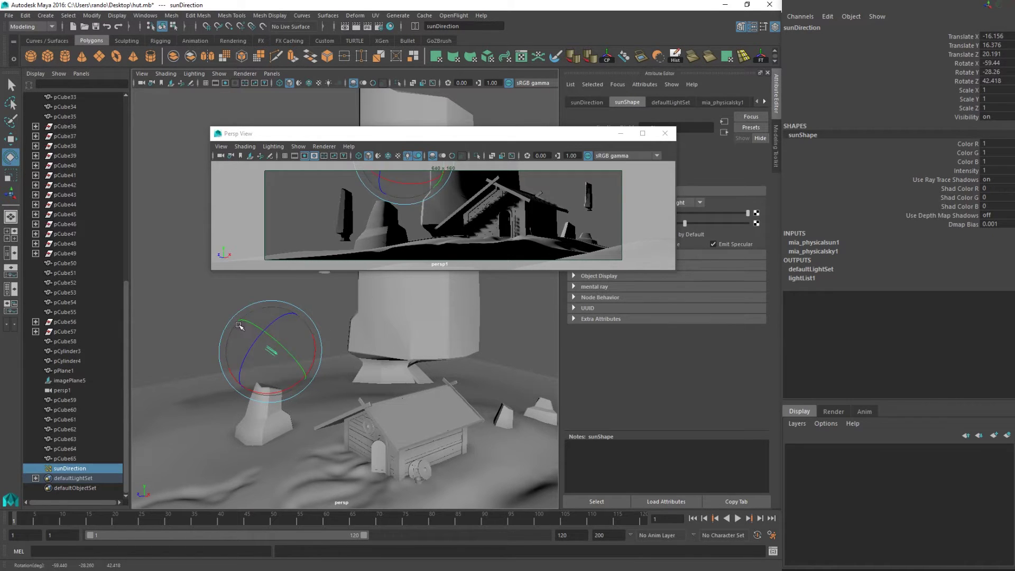
pyautogui.moveTo(439, 133); pyautogui.dragTo(425, 132)
pyautogui.click(291, 197)
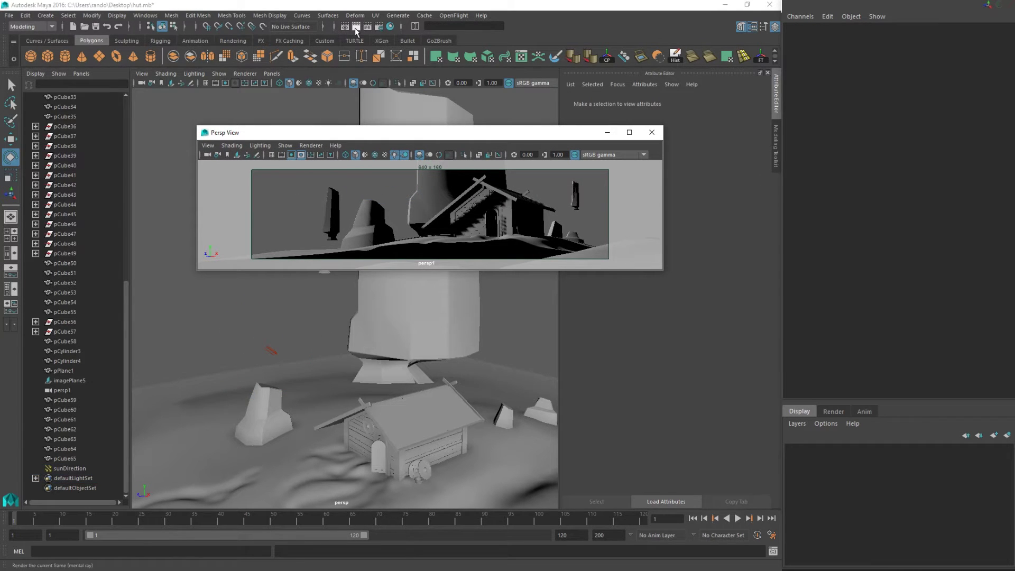
# - Render the current frame from the persp1 camera with mental ray, inspect the image, and move the render window aside
pyautogui.click(356, 30)
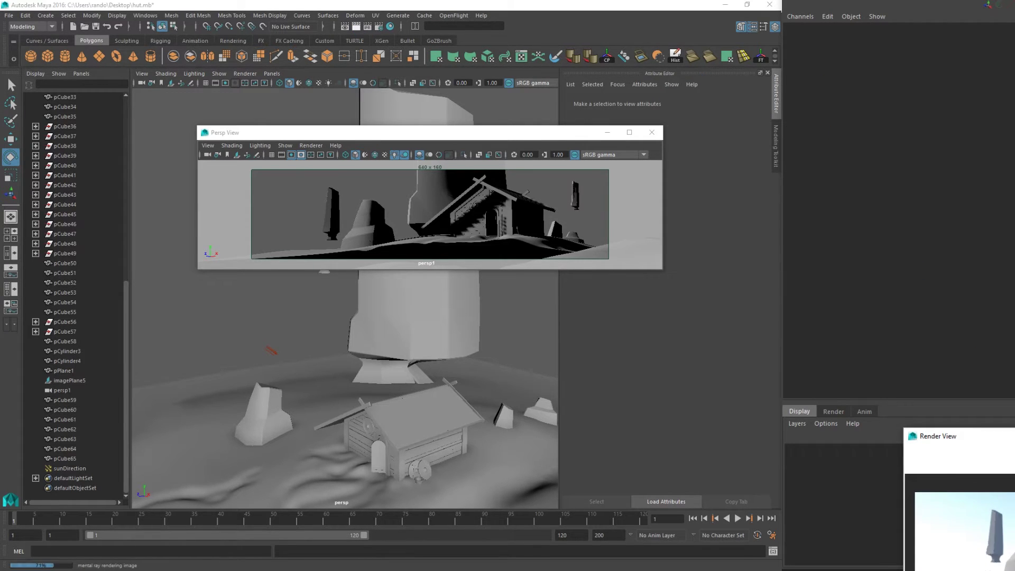
pyautogui.moveTo(952, 436); pyautogui.dragTo(361, 298)
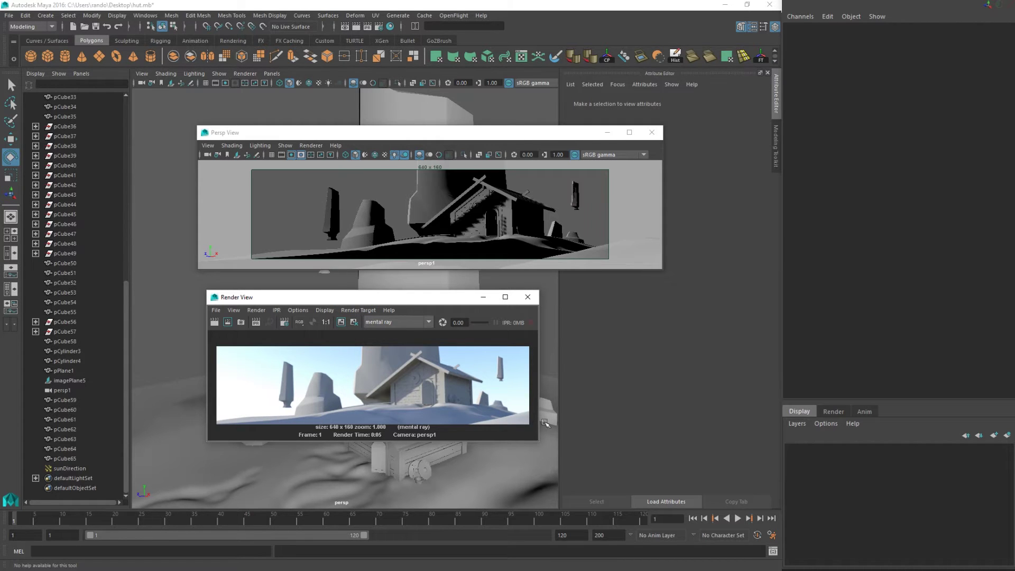
pyautogui.moveTo(435, 307); pyautogui.dragTo(1014, 233)
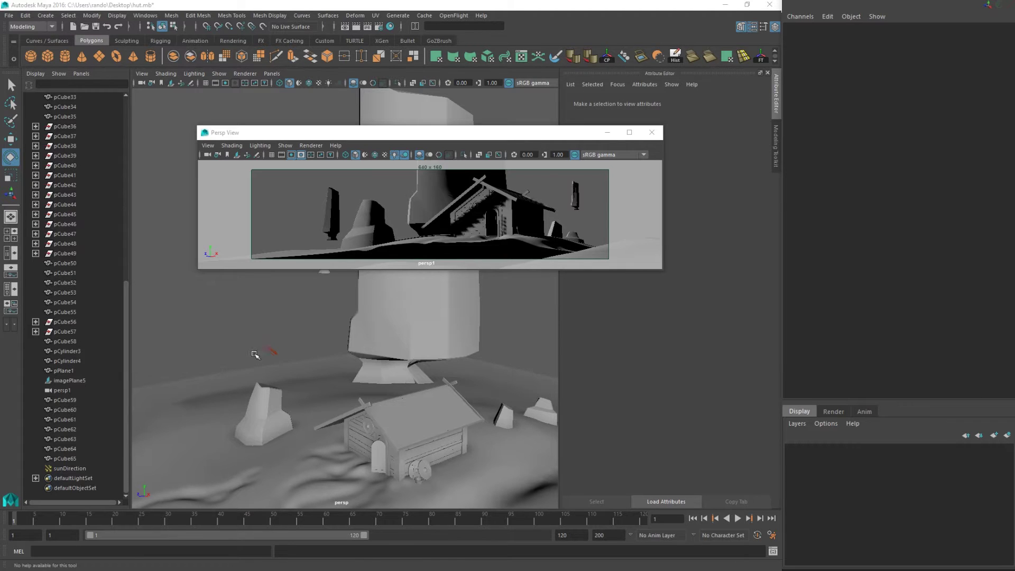
# - Reselect and frame the sunDirection light, rotating it to about X -56.4, Y -25.1, Z 36.2
pyautogui.click(271, 352)
pyautogui.scroll(-5, 296, 378)
pyautogui.keyDown('alt'); pyautogui.moveTo(311, 389); pyautogui.dragTo(411, 434); pyautogui.keyUp('alt')
pyautogui.click(195, 364)
pyautogui.press('r')
pyautogui.press('w')
pyautogui.click(349, 455)
pyautogui.press('e')
pyautogui.press('f')
pyautogui.keyDown('alt'); pyautogui.moveTo(411, 435); pyautogui.dragTo(405, 448, button='middle'); pyautogui.keyUp('alt')
pyautogui.keyDown('alt'); pyautogui.moveTo(405, 449); pyautogui.dragTo(426, 446); pyautogui.keyUp('alt')
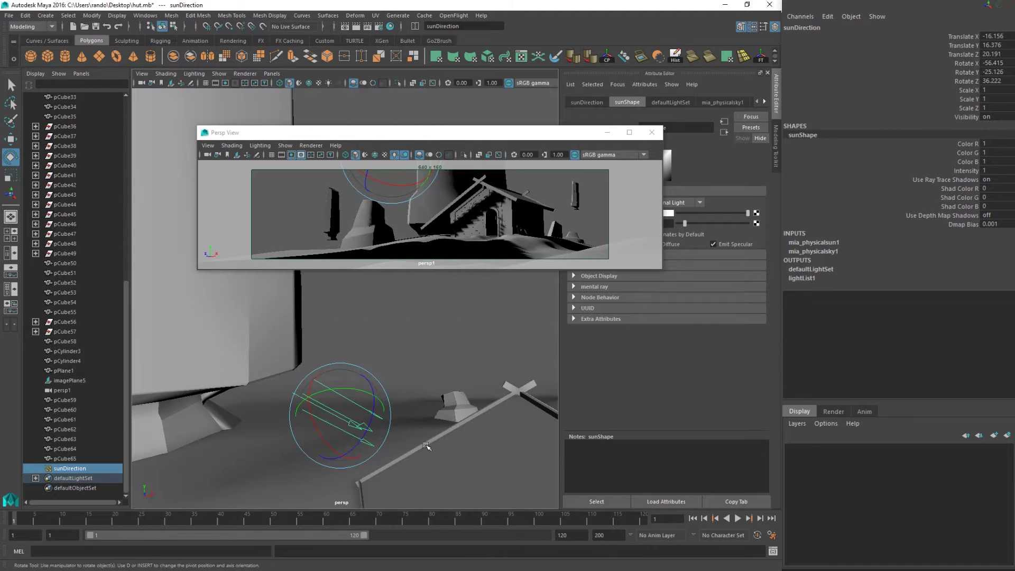
# - Rotate the sunDirection light to about X -33, Y -45.5, Z 26.7 and scale it uniformly to 4.222
pyautogui.moveTo(362, 412); pyautogui.dragTo(433, 400)
pyautogui.press('r')
pyautogui.scroll(-6, 395, 381)
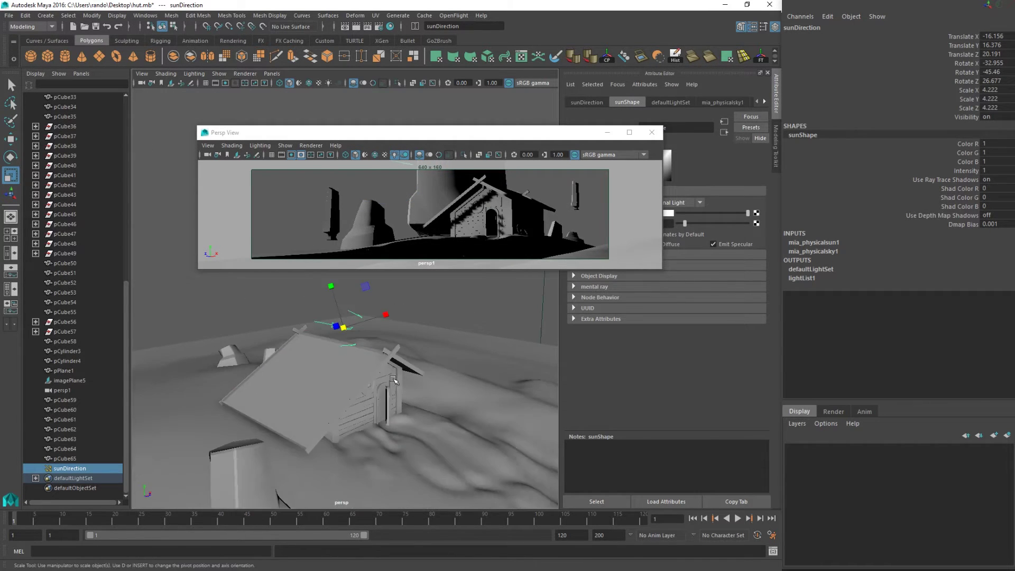
# - Rotate the sunDirection light to about X -22.9, Y -47.2, Z 22.4
pyautogui.scroll(-2, 394, 381)
pyautogui.keyDown('alt'); pyautogui.moveTo(395, 380); pyautogui.dragTo(369, 437, button='middle'); pyautogui.keyUp('alt')
pyautogui.press('e')
pyautogui.moveTo(323, 375); pyautogui.dragTo(327, 382)
# - Try narrowing the tall pillar pCube60 to a Z scale of 12.344 and raising it to about Y 31.1, and undo both changes
pyautogui.scroll(-5, 333, 364)
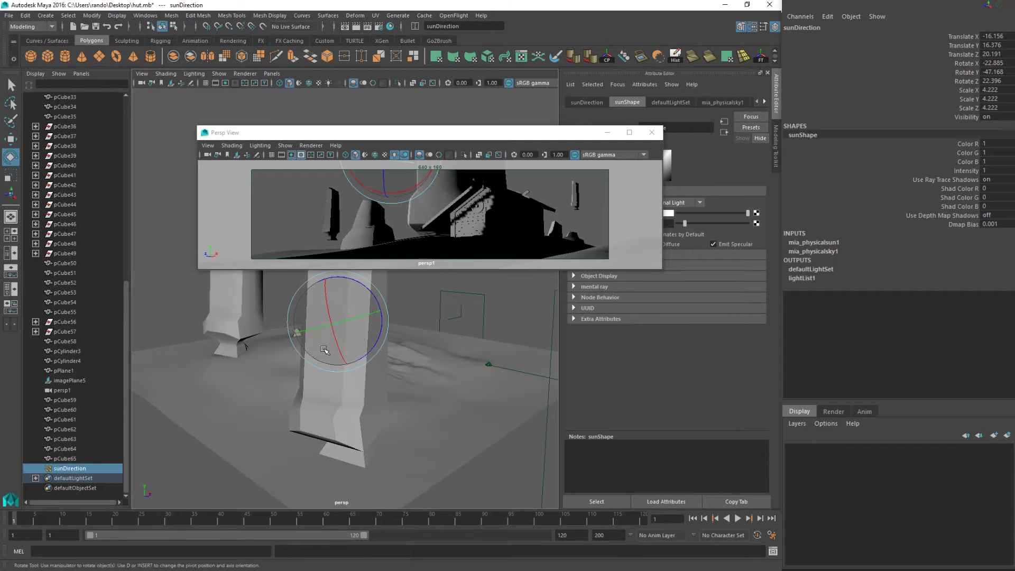
pyautogui.keyDown('alt'); pyautogui.moveTo(329, 351); pyautogui.dragTo(343, 404, button='middle'); pyautogui.keyUp('alt')
pyautogui.keyDown('alt'); pyautogui.moveTo(344, 404); pyautogui.dragTo(397, 441); pyautogui.keyUp('alt')
pyautogui.click(407, 438)
pyautogui.scroll(-5, 406, 437)
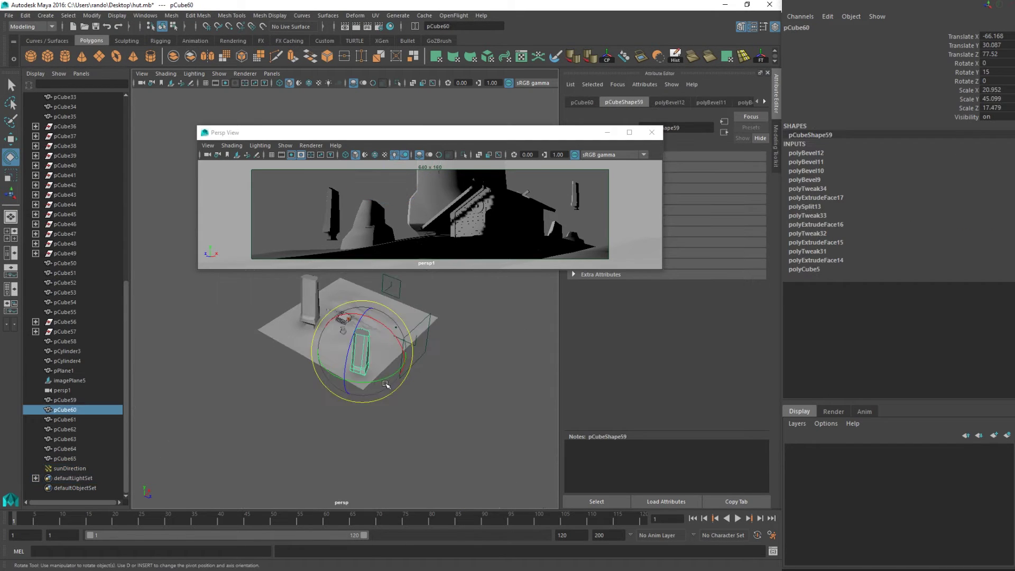
pyautogui.keyDown('alt'); pyautogui.moveTo(384, 380); pyautogui.dragTo(384, 423, button='middle'); pyautogui.keyUp('alt')
pyautogui.press('r')
pyautogui.moveTo(407, 413); pyautogui.dragTo(371, 377)
pyautogui.press('w')
pyautogui.hotkey('ctrl', 'z')
pyautogui.hotkey('ctrl', 'z')
pyautogui.hotkey('ctrl', 'z')
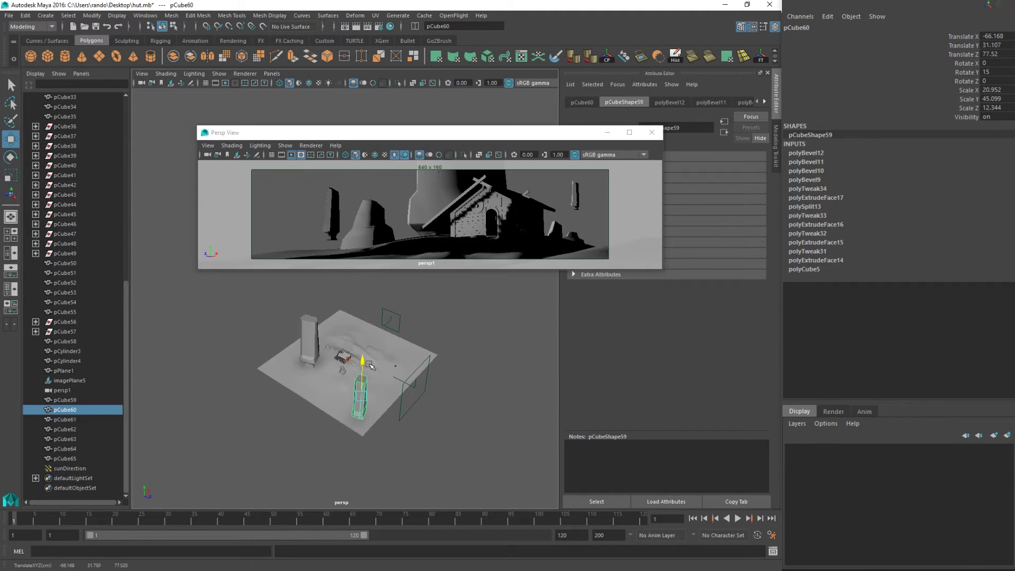
pyautogui.keyDown('alt'); pyautogui.moveTo(377, 377); pyautogui.dragTo(424, 328); pyautogui.keyUp('alt')
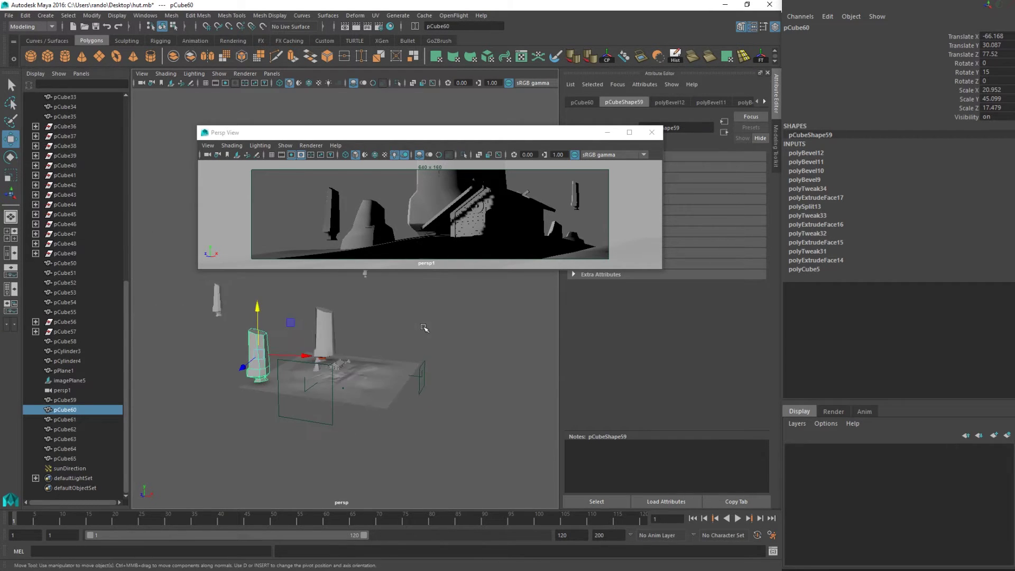
pyautogui.click(423, 328)
# - Bring the render window below the persp1 camera view and render the current frame from that camera with mental ray
pyautogui.scroll(5, 360, 341)
pyautogui.click(292, 209)
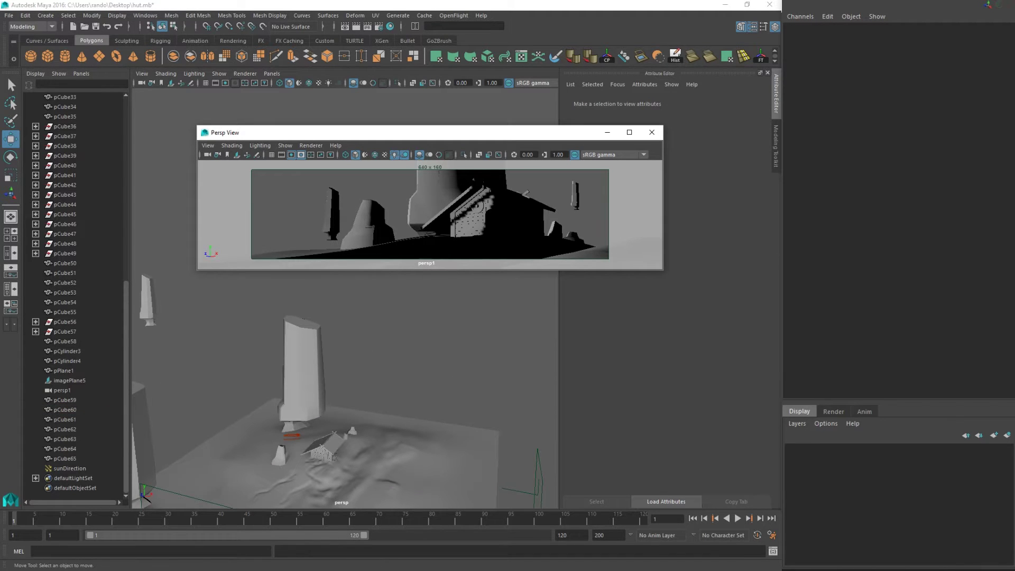
pyautogui.moveTo(1014, 245); pyautogui.dragTo(372, 277)
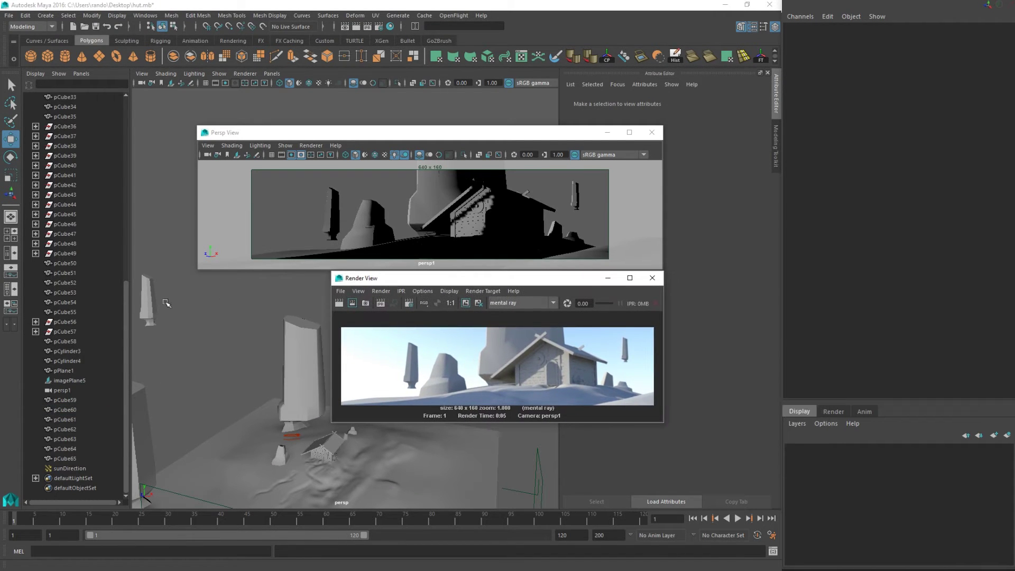
pyautogui.click(273, 209)
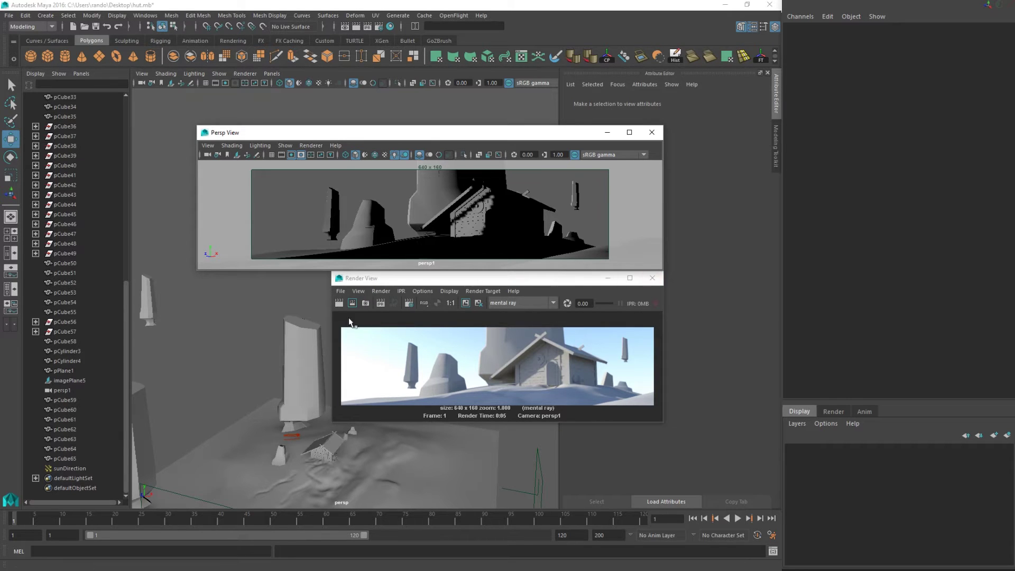
pyautogui.click(339, 303)
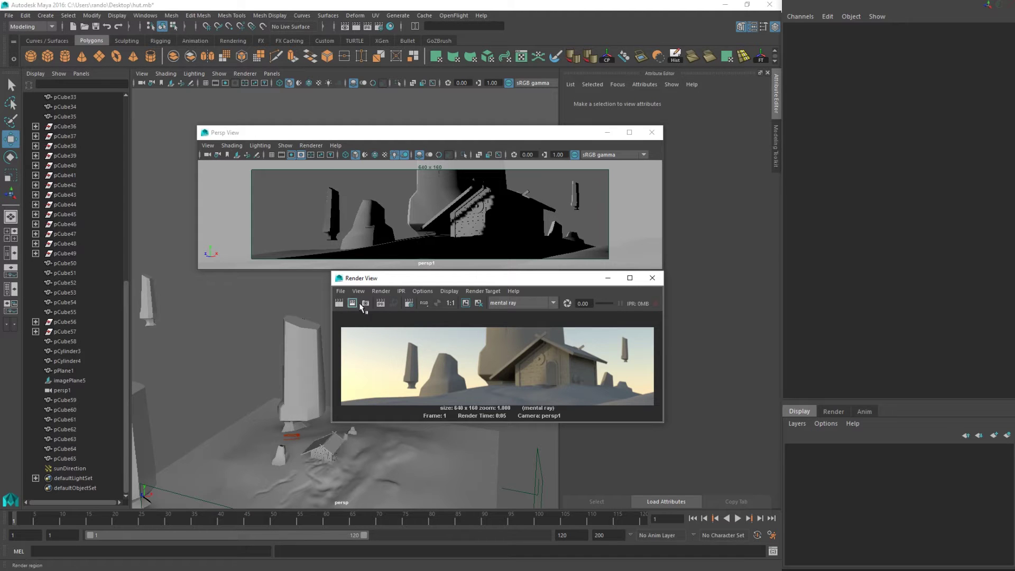
# - Reselect the sunDirection light, rotate it to about X -48.3, Y -30.1, Z 30.7, and render the persp1 frame again
pyautogui.moveTo(495, 278); pyautogui.dragTo(609, 197)
pyautogui.click(289, 437)
pyautogui.press('f')
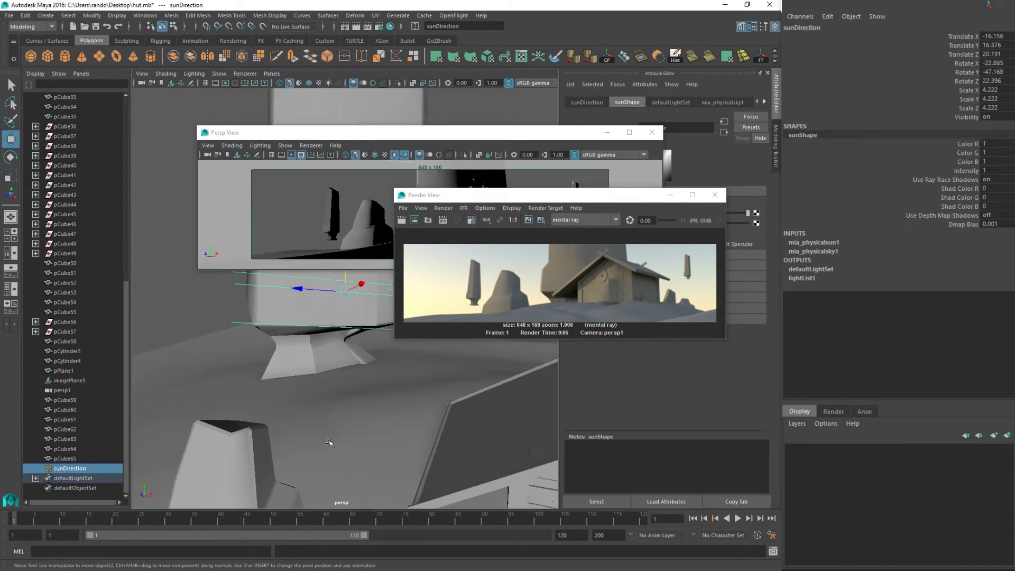
pyautogui.press('e')
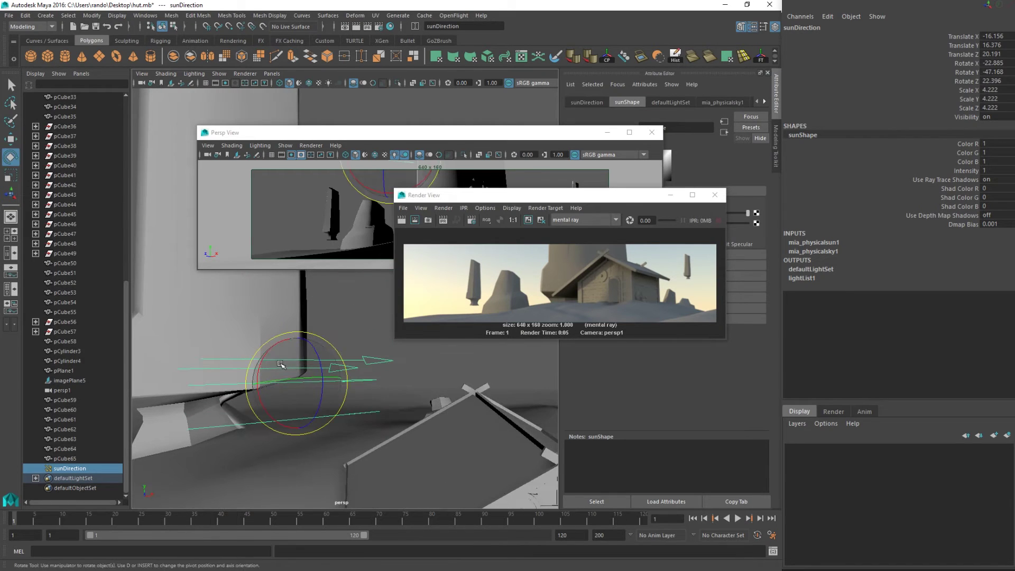
pyautogui.moveTo(281, 365); pyautogui.dragTo(284, 358)
pyautogui.moveTo(285, 357); pyautogui.dragTo(275, 368)
pyautogui.moveTo(540, 188); pyautogui.dragTo(556, 299)
pyautogui.moveTo(338, 390); pyautogui.dragTo(285, 350)
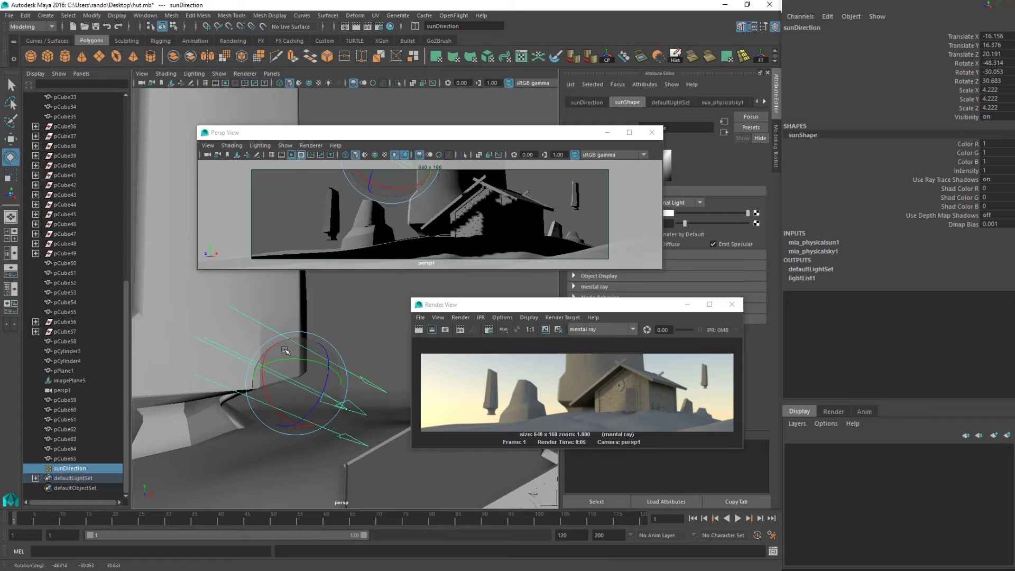
pyautogui.click(439, 355)
pyautogui.click(419, 329)
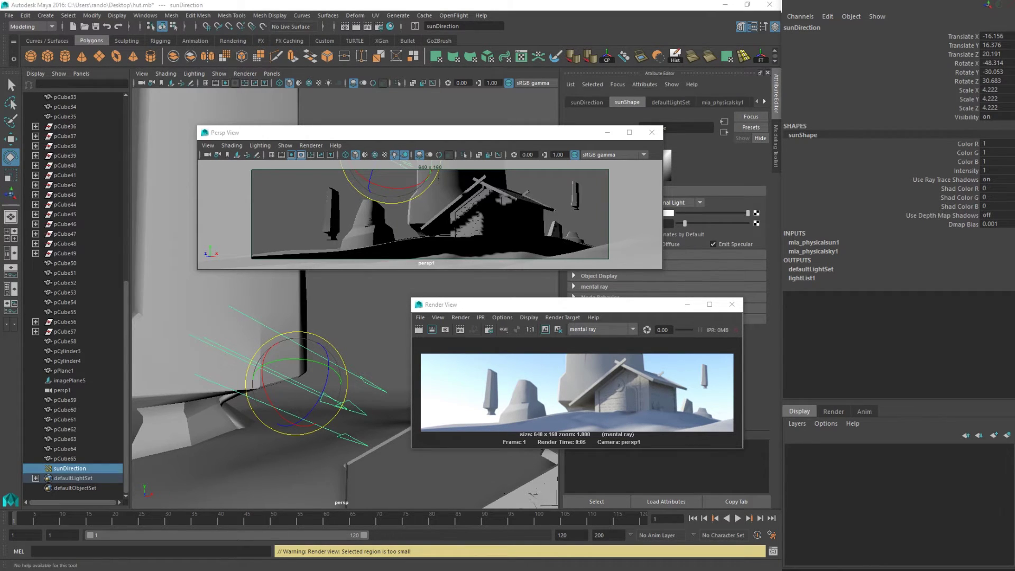
# - Duplicate the rock pCube59 beside the hut and move the copy into the foreground at about X 1, Z 36.1
pyautogui.keyDown('alt'); pyautogui.moveTo(362, 435); pyautogui.dragTo(312, 376, button='middle'); pyautogui.keyUp('alt')
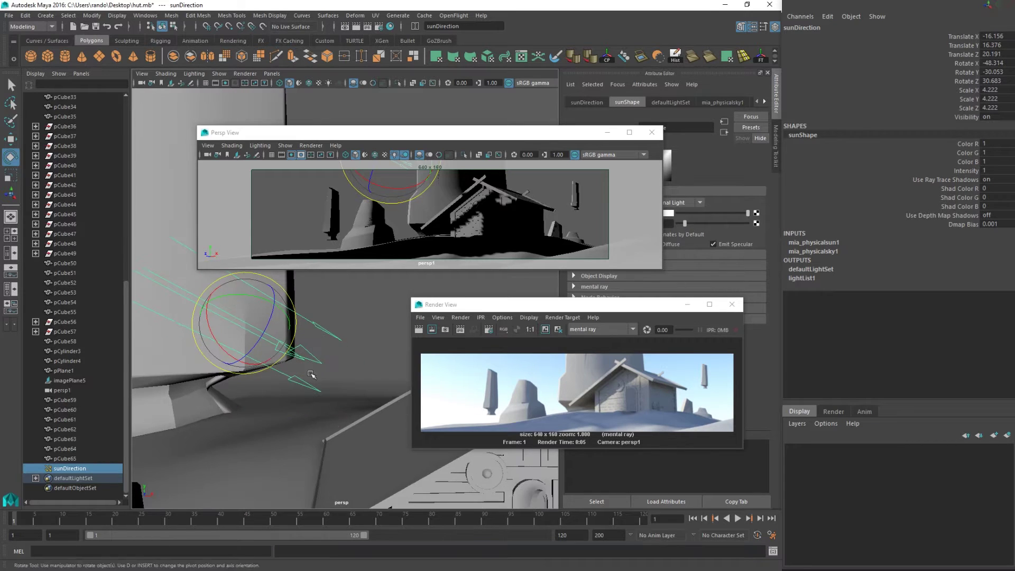
pyautogui.keyDown('alt'); pyautogui.moveTo(312, 376); pyautogui.dragTo(111, 431, button='right'); pyautogui.keyUp('alt')
pyautogui.keyDown('alt'); pyautogui.moveTo(250, 410); pyautogui.dragTo(317, 444); pyautogui.keyUp('alt')
pyautogui.keyDown('alt'); pyautogui.moveTo(339, 454); pyautogui.dragTo(247, 360, button='middle'); pyautogui.keyUp('alt')
pyautogui.keyDown('alt'); pyautogui.moveTo(247, 361); pyautogui.dragTo(161, 359, button='right'); pyautogui.keyUp('alt')
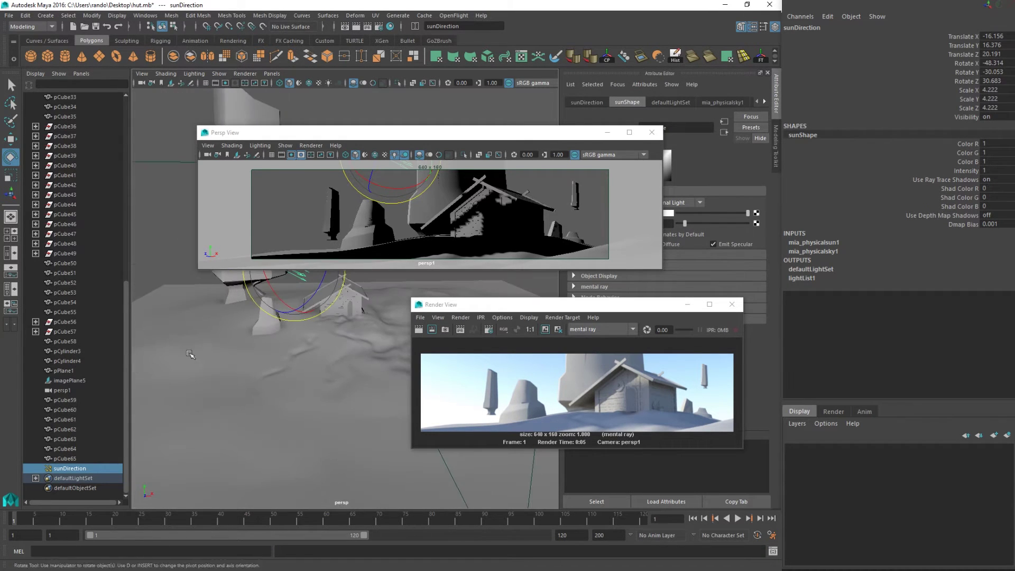
pyautogui.keyDown('alt'); pyautogui.moveTo(291, 341); pyautogui.dragTo(299, 388, button='middle'); pyautogui.keyUp('alt')
pyautogui.keyDown('alt'); pyautogui.moveTo(252, 382); pyautogui.dragTo(291, 388, button='right'); pyautogui.keyUp('alt')
pyautogui.click(233, 404)
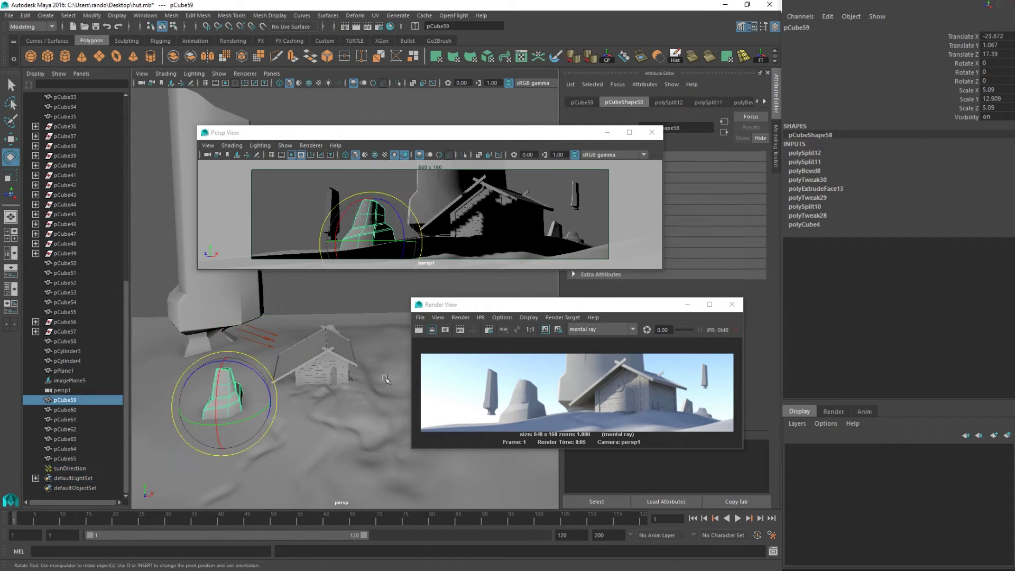
pyautogui.moveTo(579, 304); pyautogui.dragTo(686, 278)
pyautogui.press('w')
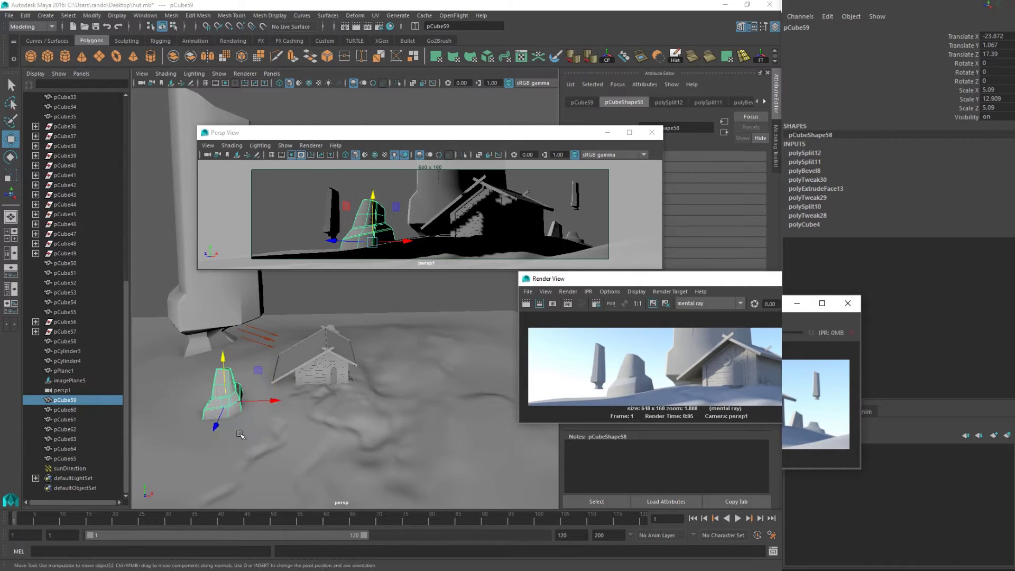
pyautogui.keyDown('alt'); pyautogui.moveTo(245, 431); pyautogui.dragTo(294, 461); pyautogui.keyUp('alt')
pyautogui.hotkey('ctrl', 'd')
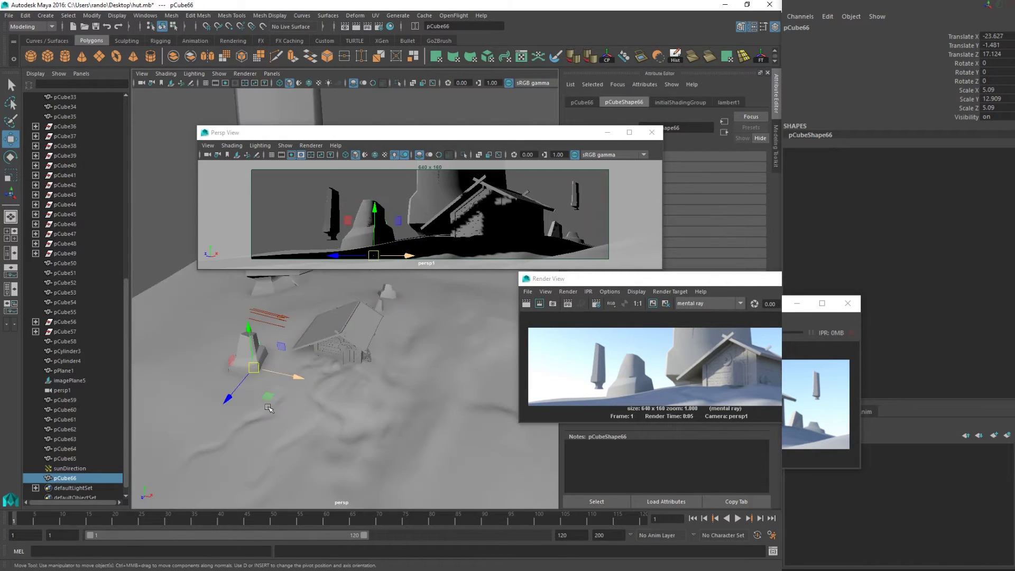
pyautogui.moveTo(265, 399); pyautogui.dragTo(334, 476)
# - Flatten the copied rock to a Y scale of 2.764 and tilt it to about X 3.5, Y 1.8, Z -2.9
pyautogui.press('r')
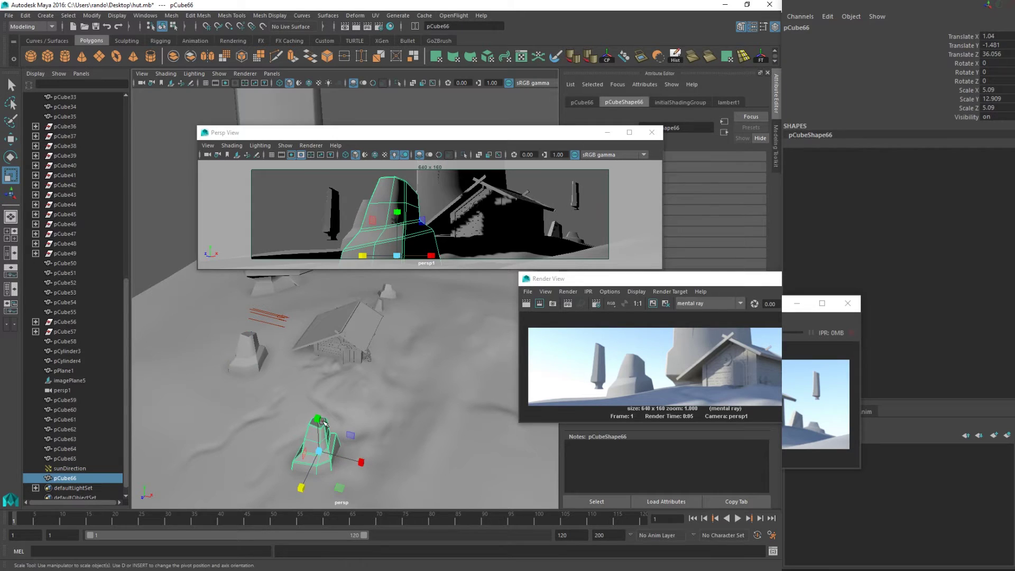
pyautogui.moveTo(319, 419); pyautogui.dragTo(350, 455)
pyautogui.press('e')
pyautogui.press('w')
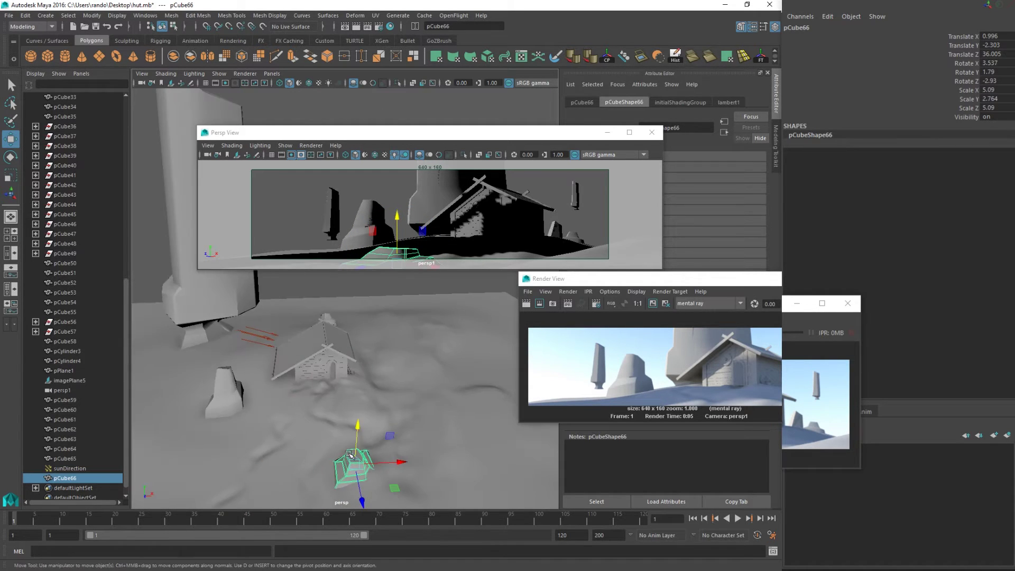
# - Move the flattened rock to about X -3.2, Y -1.8, Z 30.8 and widen its X and Z scales to 8.779
pyautogui.moveTo(394, 489)
pyautogui.mouseDown(button='middle')
pyautogui.moveTo(368, 467)
pyautogui.moveTo(399, 481)
pyautogui.mouseUp(button='middle')
pyautogui.press('r')
pyautogui.press('e')
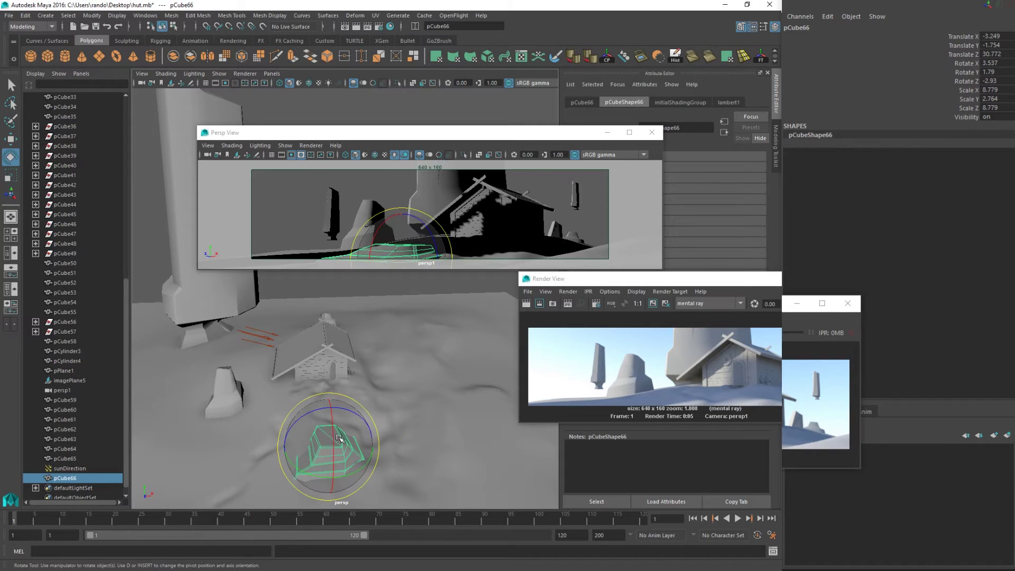
# - Widen the flat rock's X and Z scales to 11.855, sink it to about Y -2.5, and rotate it to about X 10.4, Y -0.4, Z -1.5
pyautogui.press('r')
pyautogui.moveTo(339, 438)
pyautogui.mouseDown(button='middle')
pyautogui.moveTo(349, 439)
pyautogui.moveTo(342, 425)
pyautogui.moveTo(344, 433)
pyautogui.mouseUp(button='middle')
pyautogui.press('e')
pyautogui.press('w')
pyautogui.press('e')
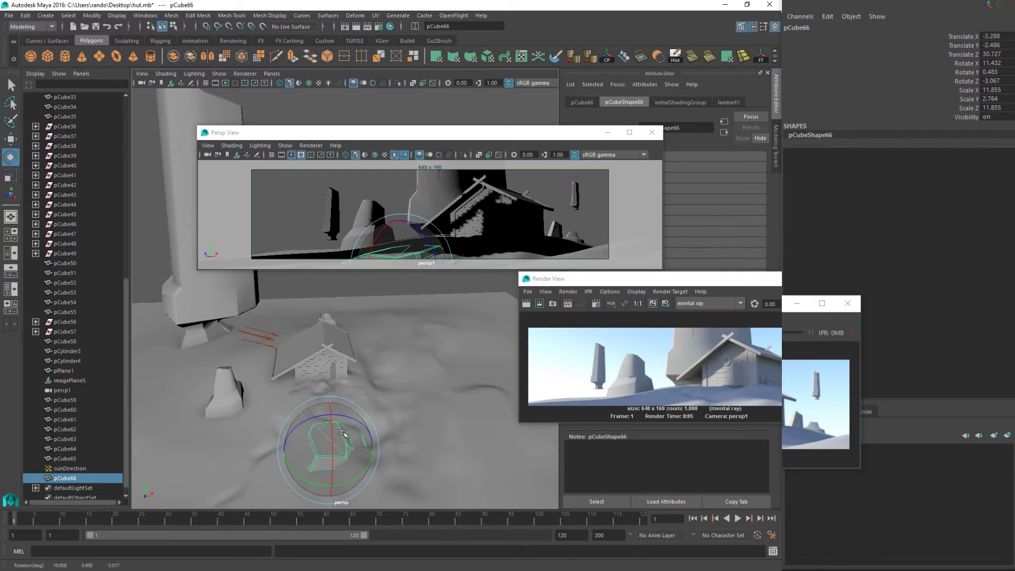
pyautogui.moveTo(343, 433); pyautogui.dragTo(320, 437)
# - Rescale the flat foreground rock to X 9.823, Y 3.176, Z 9.823
pyautogui.keyDown('alt'); pyautogui.moveTo(319, 438); pyautogui.dragTo(358, 387, button='right'); pyautogui.keyUp('alt')
pyautogui.keyDown('alt'); pyautogui.moveTo(358, 387); pyautogui.dragTo(358, 487, button='middle'); pyautogui.keyUp('alt')
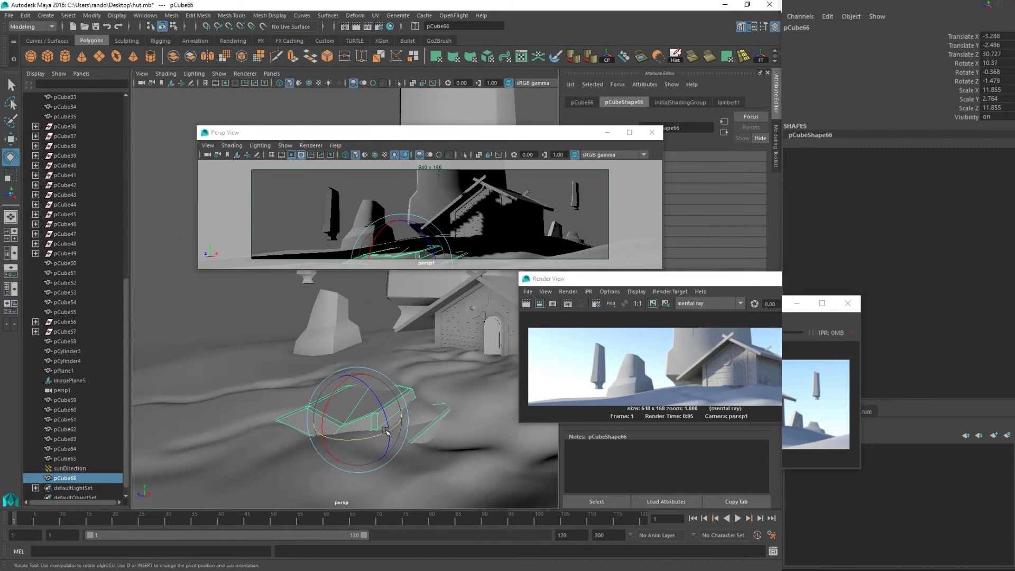
pyautogui.press('r')
pyautogui.moveTo(358, 423)
pyautogui.keyDown('alt'); pyautogui.mouseDown()
pyautogui.moveTo(362, 436)
pyautogui.moveTo(359, 420)
pyautogui.mouseUp(); pyautogui.keyUp('alt')
pyautogui.moveTo(354, 371); pyautogui.dragTo(391, 380)
# - Reshape the flat rock by moving selected vertices on its edge, and return to object selection
pyautogui.moveTo(377, 289); pyautogui.dragTo(343, 287, button='right')
pyautogui.moveTo(358, 389); pyautogui.dragTo(319, 290, button='right')
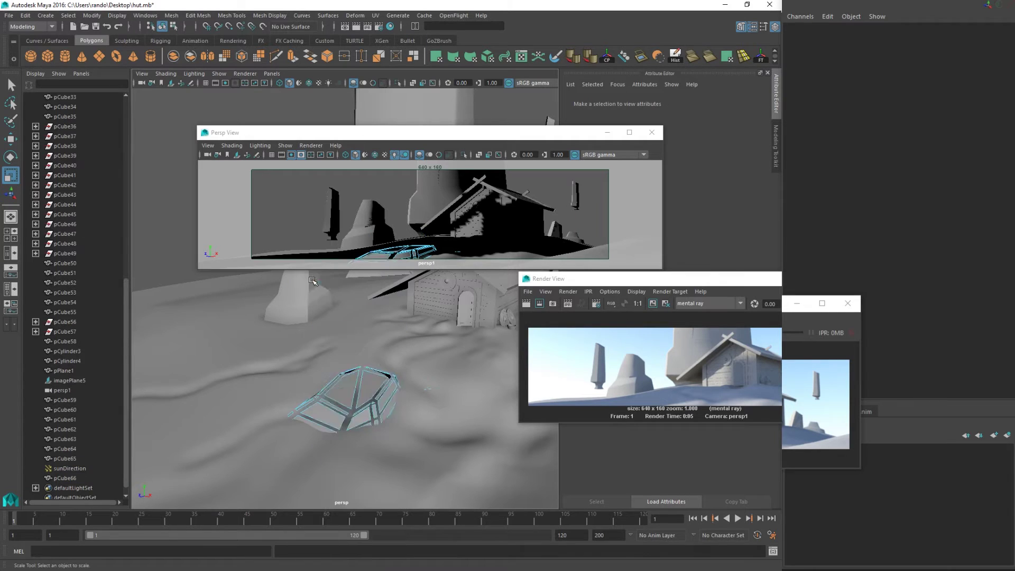
pyautogui.moveTo(421, 374); pyautogui.dragTo(394, 406)
pyautogui.press('w')
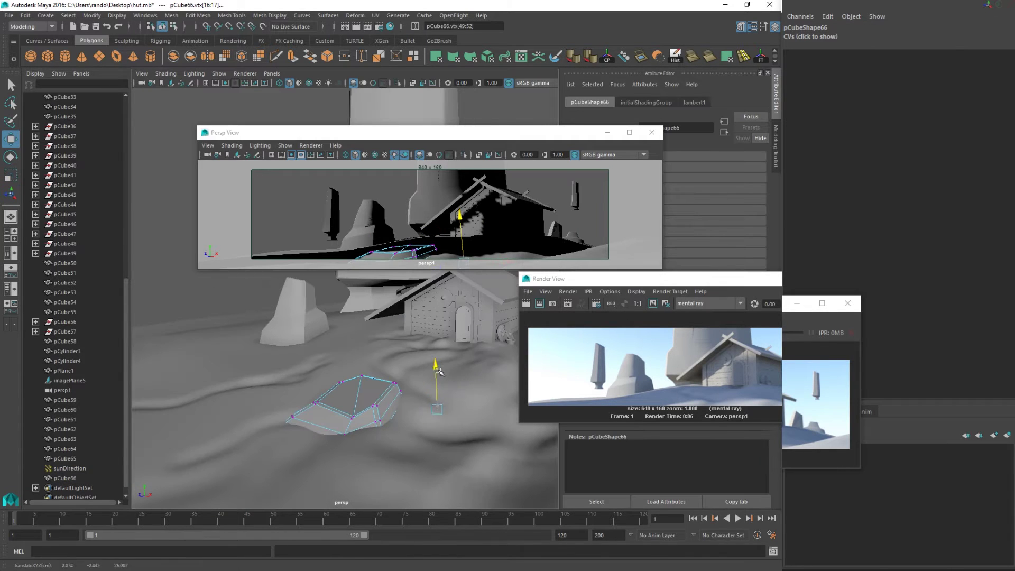
pyautogui.press('q')
pyautogui.moveTo(415, 315); pyautogui.dragTo(414, 265, button='right')
# - Render the persp1 frame with the new foreground rock and move the render window aside
pyautogui.moveTo(597, 279); pyautogui.dragTo(416, 278)
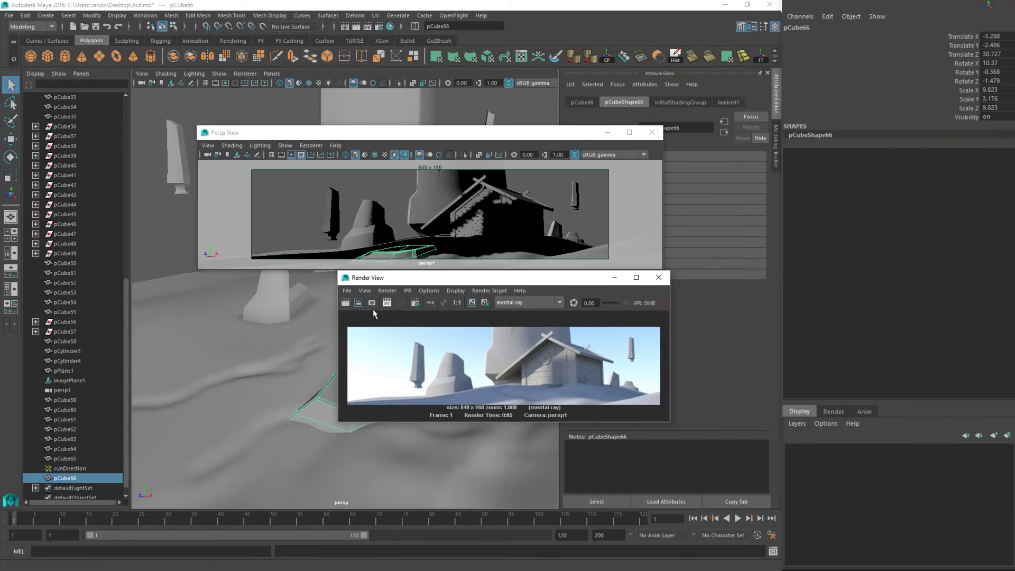
pyautogui.click(347, 303)
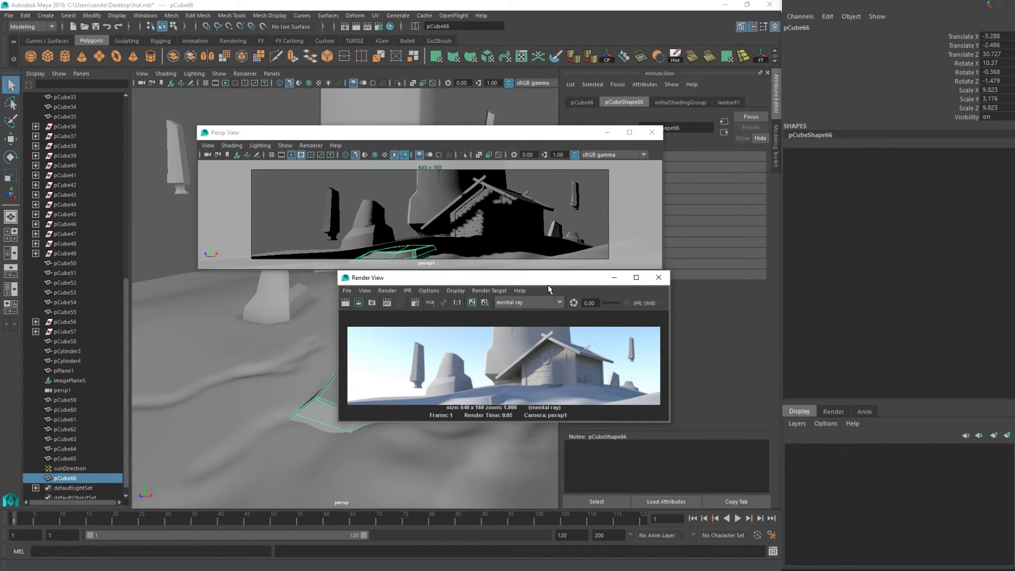
pyautogui.moveTo(460, 282); pyautogui.dragTo(557, 294)
# - Move the distant pillar pCube64 to about X -332.2, Y 48.8, Z -179.5, scale it to about 14.4, 45, 12, and deselect it
pyautogui.click(334, 217)
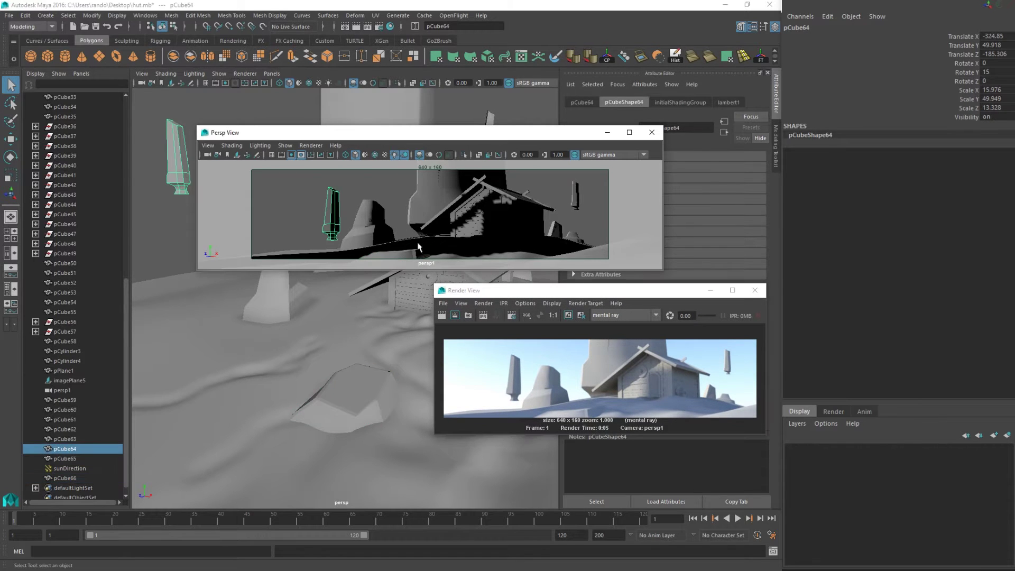
pyautogui.press('w')
pyautogui.moveTo(333, 214); pyautogui.dragTo(326, 217)
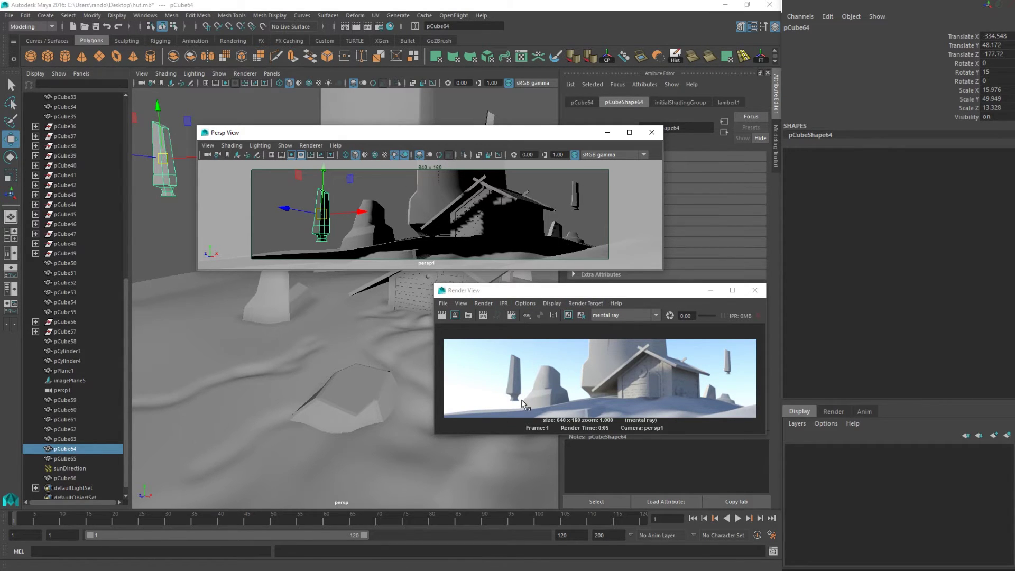
pyautogui.moveTo(322, 215); pyautogui.dragTo(424, 257)
pyautogui.press('r')
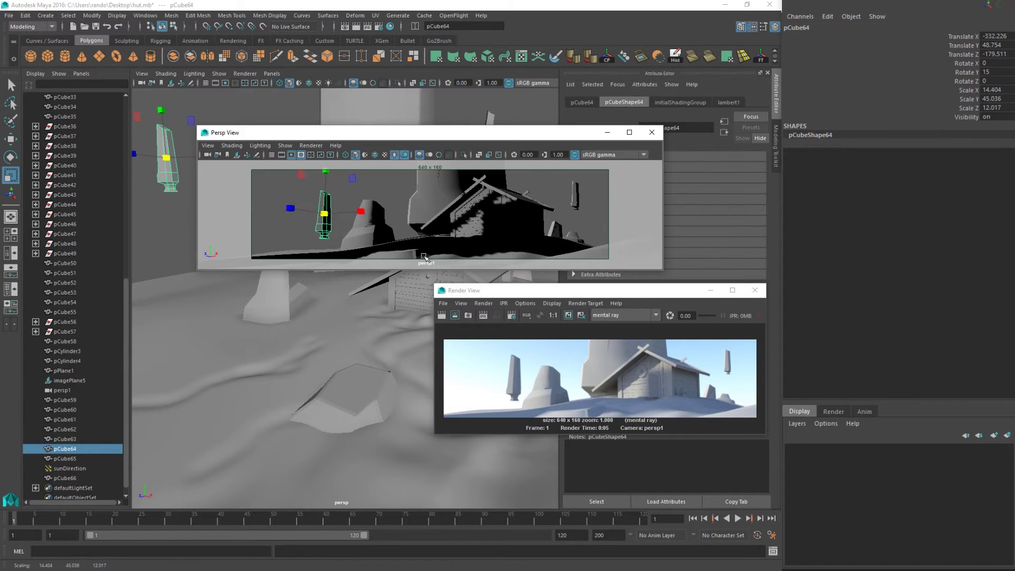
pyautogui.moveTo(517, 287); pyautogui.dragTo(515, 284)
pyautogui.click(360, 351)
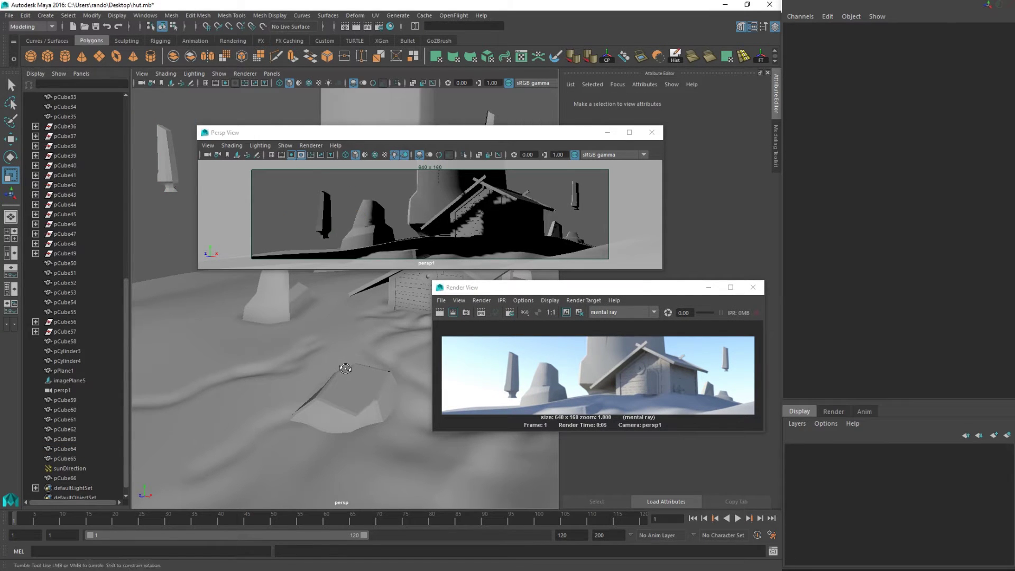
# - Duplicate rock pCube59, shrink the copy to scale 3.519, 8.926, 3.519, tilt it slightly, and place it at about X -3.8, Y -4.3, Z 21.5
pyautogui.scroll(-3, 365, 364)
pyautogui.click(305, 281)
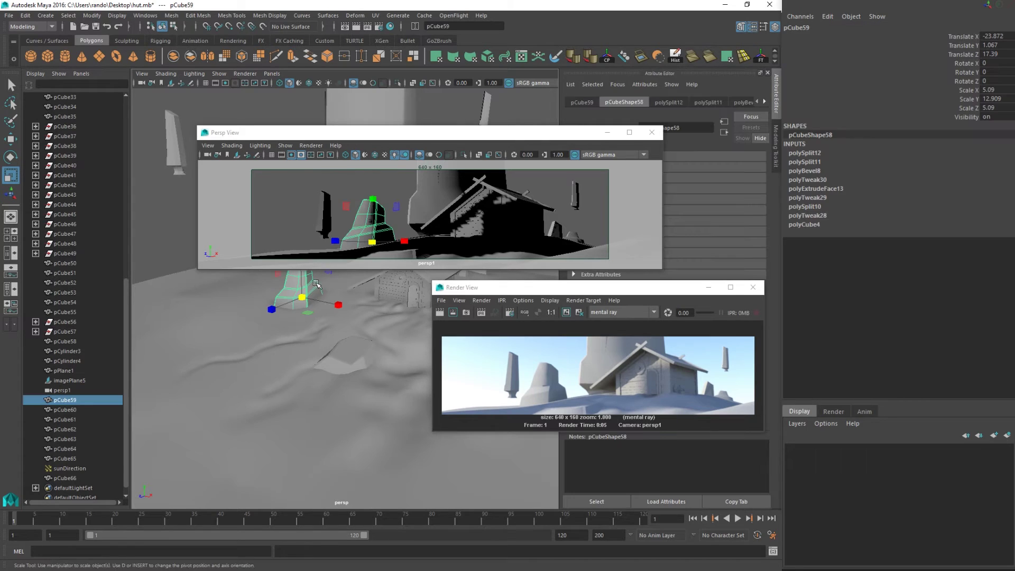
pyautogui.keyDown('alt'); pyautogui.moveTo(307, 282); pyautogui.dragTo(334, 352); pyautogui.keyUp('alt')
pyautogui.hotkey('ctrl', 'd')
pyautogui.press('w')
pyautogui.moveTo(341, 418); pyautogui.dragTo(387, 439)
pyautogui.moveTo(370, 380)
pyautogui.mouseDown()
pyautogui.moveTo(386, 397)
pyautogui.moveTo(372, 370)
pyautogui.mouseUp()
pyautogui.press('e')
pyautogui.press('w')
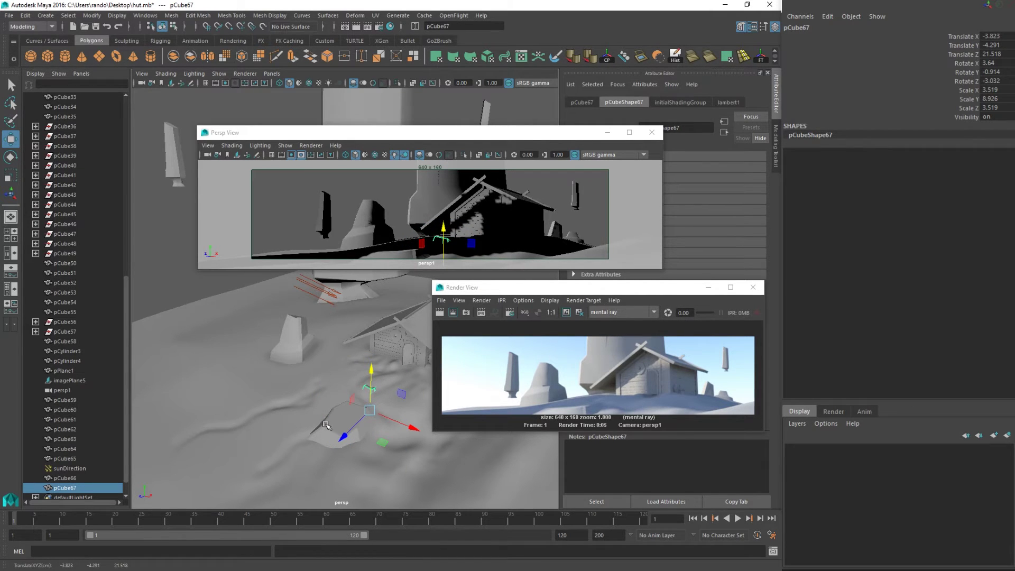
# - Duplicate the small rock, rotate the copy to about X 189.7, Y -47.1, Z -168.9, and place it at about X -6.7, Y -6.6, Z 34.9
pyautogui.hotkey('ctrl', 'd')
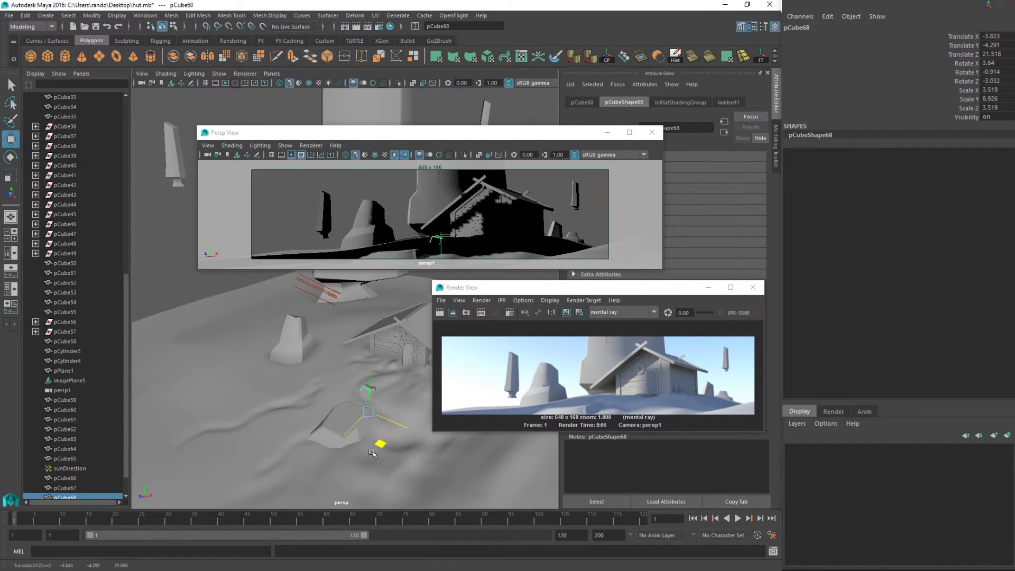
pyautogui.moveTo(394, 439); pyautogui.dragTo(227, 477)
pyautogui.press('e')
pyautogui.moveTo(311, 447); pyautogui.dragTo(307, 410)
pyautogui.press('w')
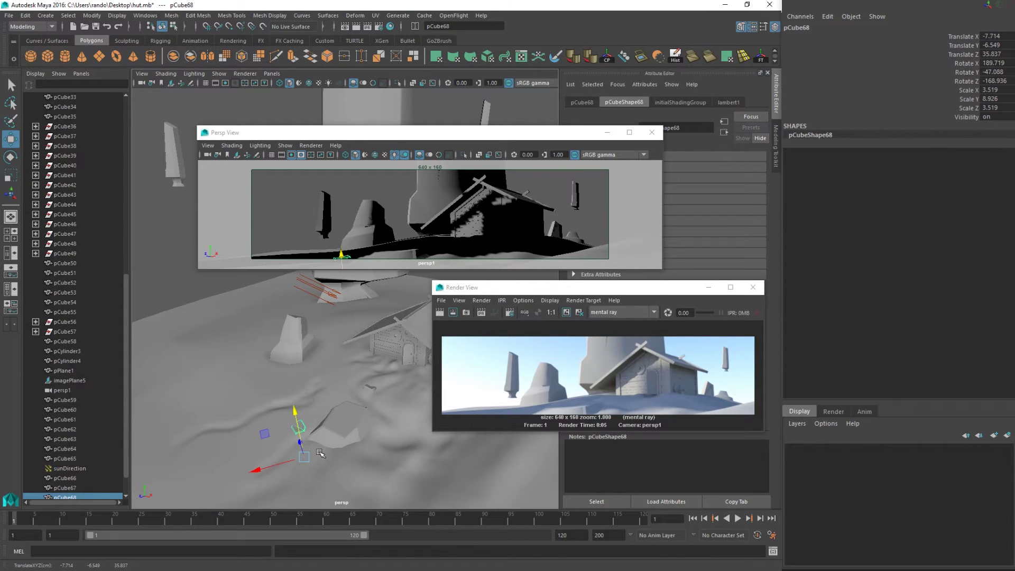
pyautogui.moveTo(267, 437); pyautogui.dragTo(355, 439)
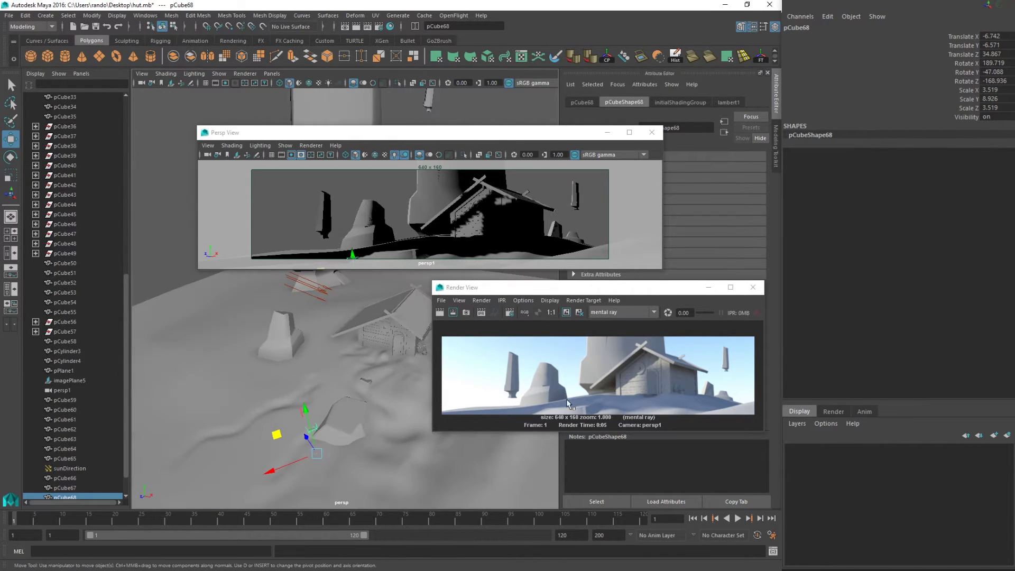
# - Duplicate the larger foreground rock, move the copy to the right foreground beyond the hut, and rescale it
pyautogui.click(337, 410)
pyautogui.keyDown('alt'); pyautogui.moveTo(347, 415); pyautogui.dragTo(275, 408, button='middle'); pyautogui.keyUp('alt')
pyautogui.keyDown('alt'); pyautogui.moveTo(275, 407); pyautogui.dragTo(257, 407, button='right'); pyautogui.keyUp('alt')
pyautogui.hotkey('ctrl', 'd')
pyautogui.moveTo(306, 422); pyautogui.dragTo(421, 443)
pyautogui.press('r')
pyautogui.moveTo(391, 411); pyautogui.dragTo(338, 370)
# - Select side edges on the new rock copy, adjust them to reshape its silhouette, and return to object mode
pyautogui.moveTo(273, 279); pyautogui.dragTo(268, 357, button='right')
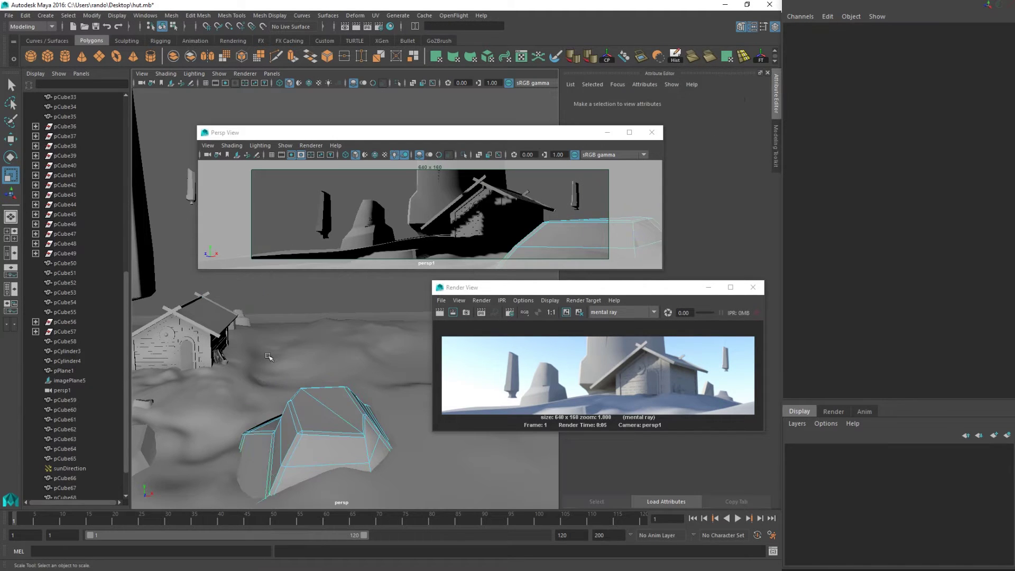
pyautogui.click(269, 464)
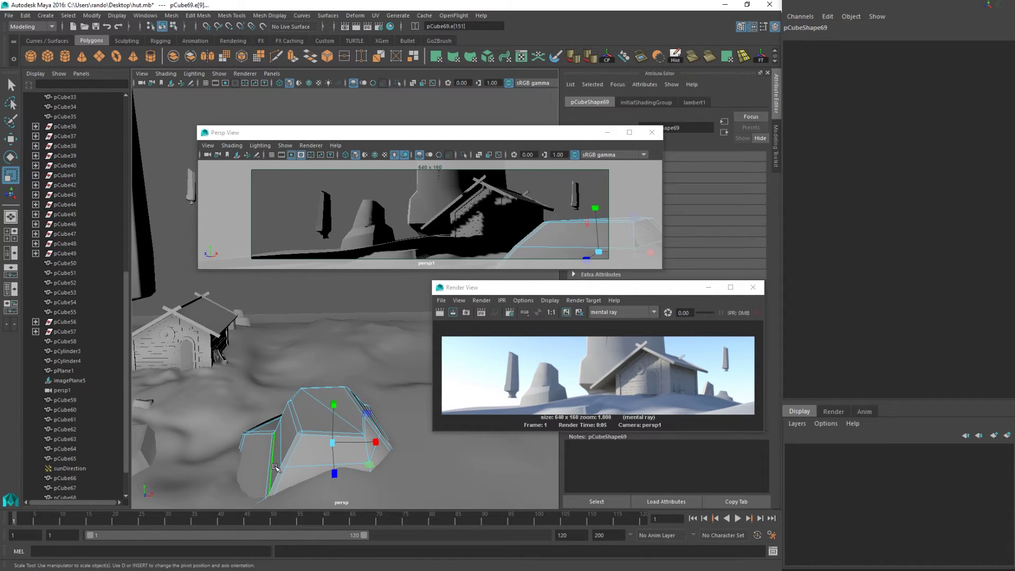
pyautogui.keyDown('shift'); pyautogui.click(270, 466); pyautogui.keyUp('shift')
pyautogui.keyDown('alt'); pyautogui.moveTo(271, 467); pyautogui.dragTo(339, 425); pyautogui.keyUp('alt')
pyautogui.press('w')
pyautogui.click(320, 435)
pyautogui.press('r')
pyautogui.press('w')
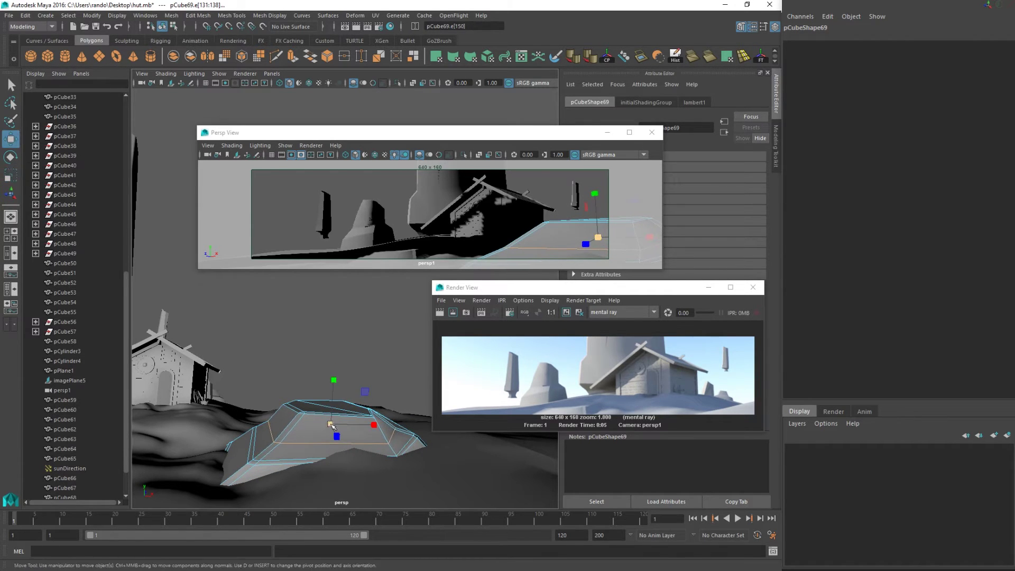
pyautogui.press('q')
pyautogui.rightClick(291, 279)
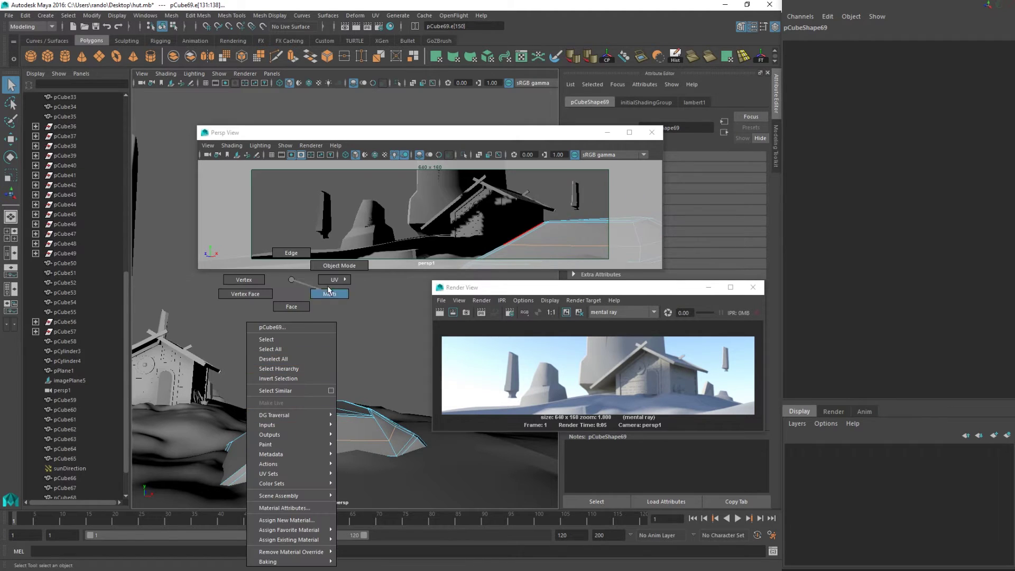
pyautogui.click(330, 267)
# - Rotate rock pCube69 to about X 10.4, Y 11.2, Z -9 and place it at about X 24.1, Y -3.5, Z 29.2
pyautogui.click(290, 453)
pyautogui.press('e')
pyautogui.moveTo(337, 431); pyautogui.dragTo(385, 461)
pyautogui.press('w')
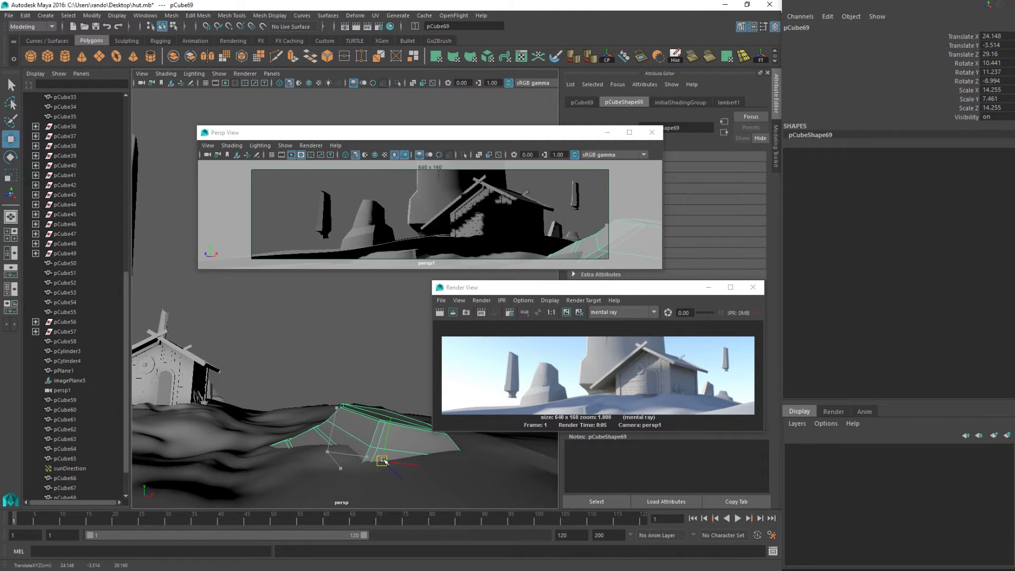
pyautogui.press('e')
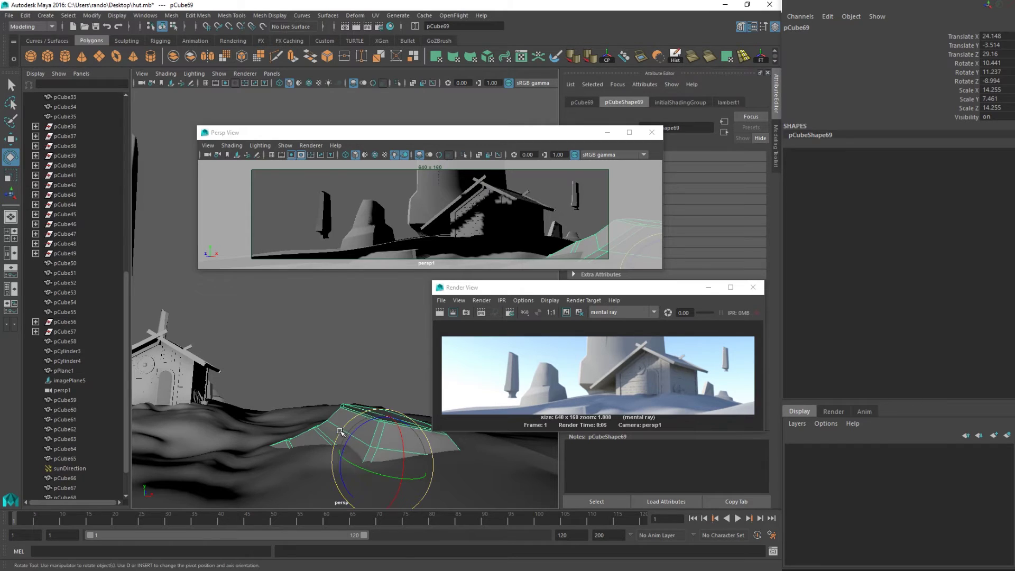
# - Select the side edge loops of rock pCube69 and scale them up to about 1.034
pyautogui.moveTo(341, 431); pyautogui.dragTo(338, 253, button='right')
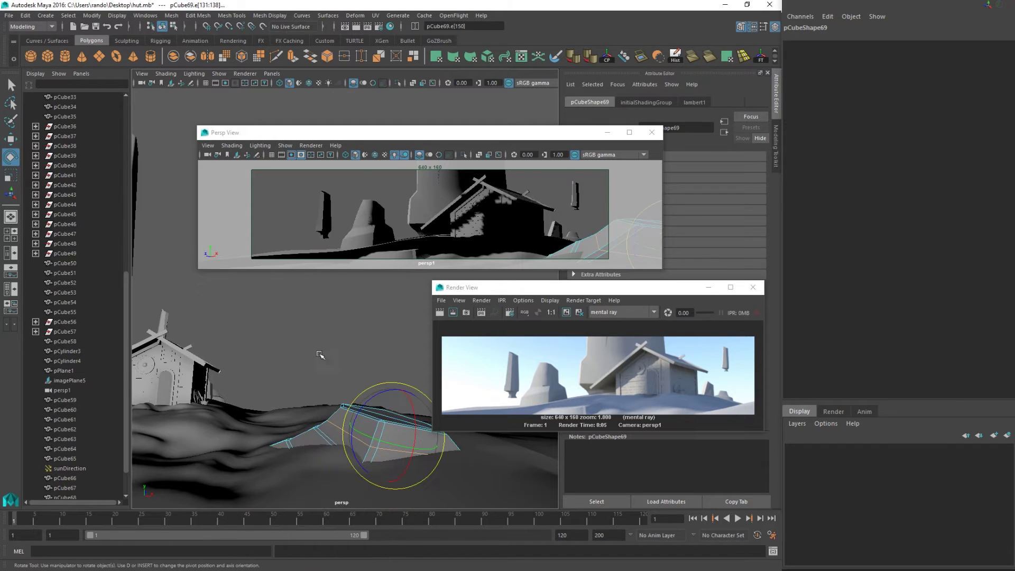
pyautogui.keyDown('shift'); pyautogui.doubleClick(325, 433); pyautogui.keyUp('shift')
pyautogui.keyDown('shift'); pyautogui.doubleClick(320, 433); pyautogui.keyUp('shift')
pyautogui.press('r')
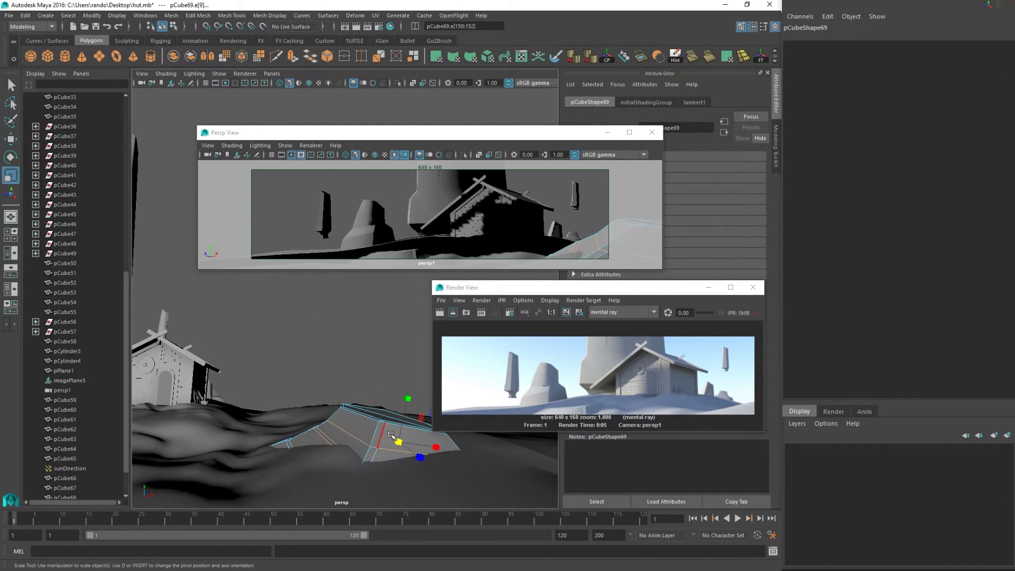
pyautogui.moveTo(397, 441); pyautogui.dragTo(402, 441)
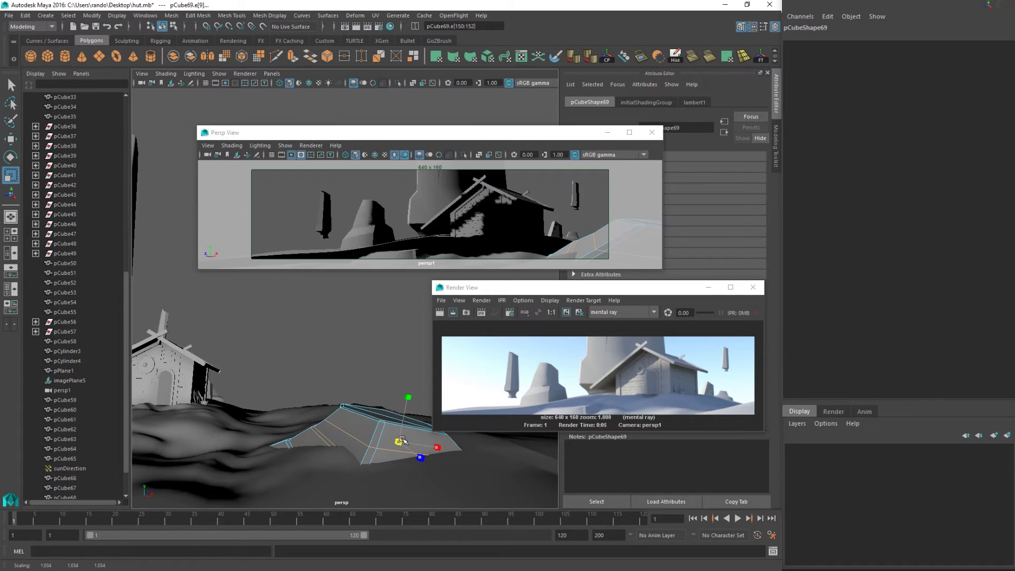
# - Shrink rock pCube69's front edge with soft selection enabled, then return to object mode and clear the selection
pyautogui.click(369, 419)
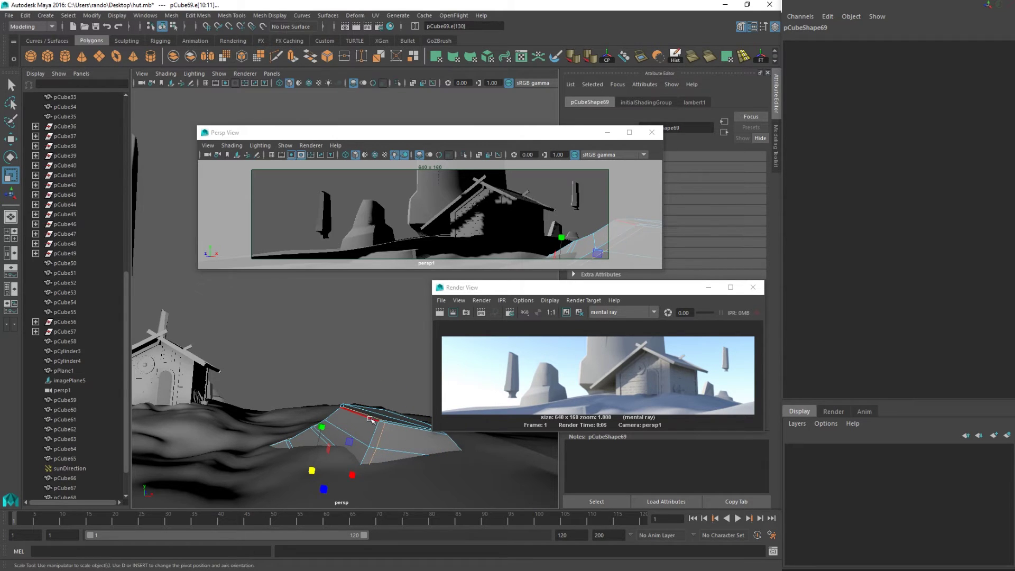
pyautogui.click(376, 421)
pyautogui.press('b')
pyautogui.moveTo(366, 420)
pyautogui.mouseDown()
pyautogui.moveTo(357, 423)
pyautogui.moveTo(382, 421)
pyautogui.mouseUp()
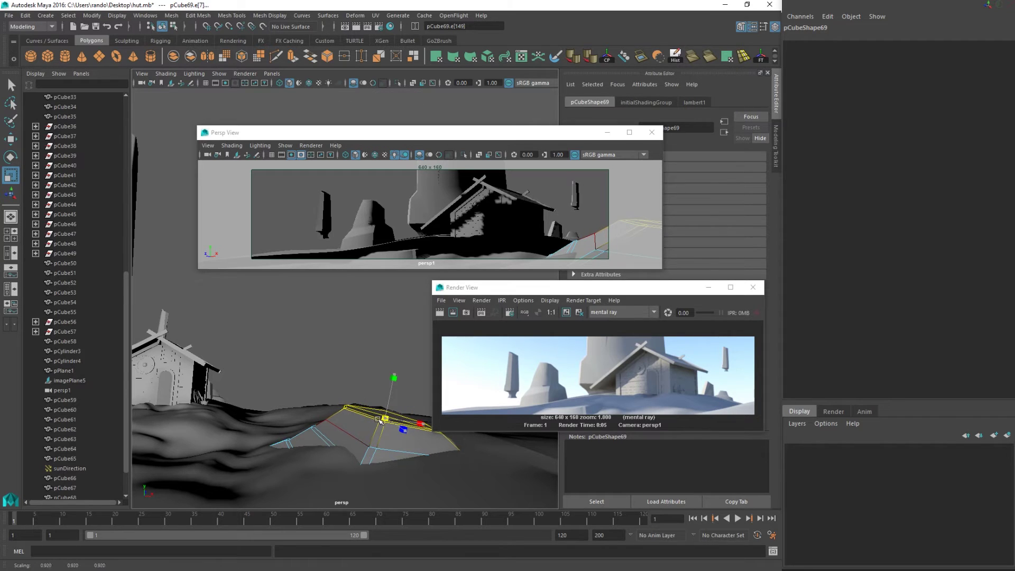
pyautogui.press('q')
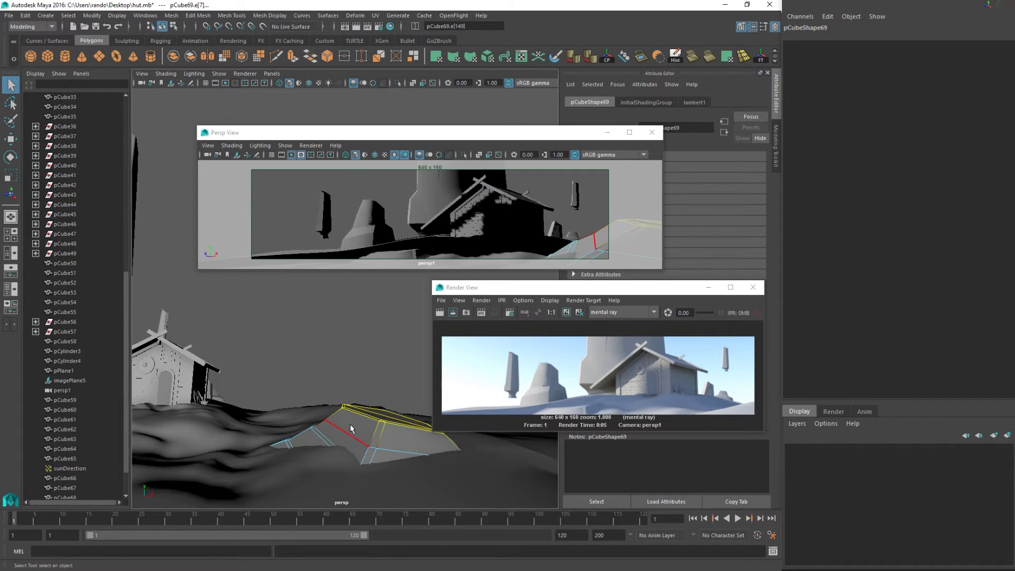
pyautogui.moveTo(352, 430); pyautogui.dragTo(397, 267, button='right')
pyautogui.click(375, 313)
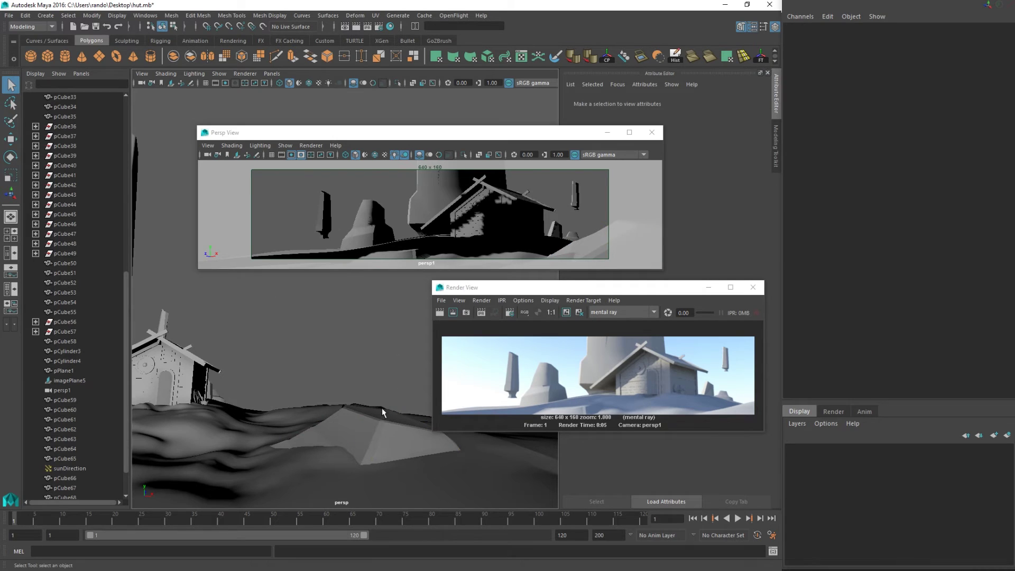
# - Move the render window aside and re-render the persp1 frame with the reshaped right-hand rock
pyautogui.moveTo(603, 290); pyautogui.dragTo(521, 294)
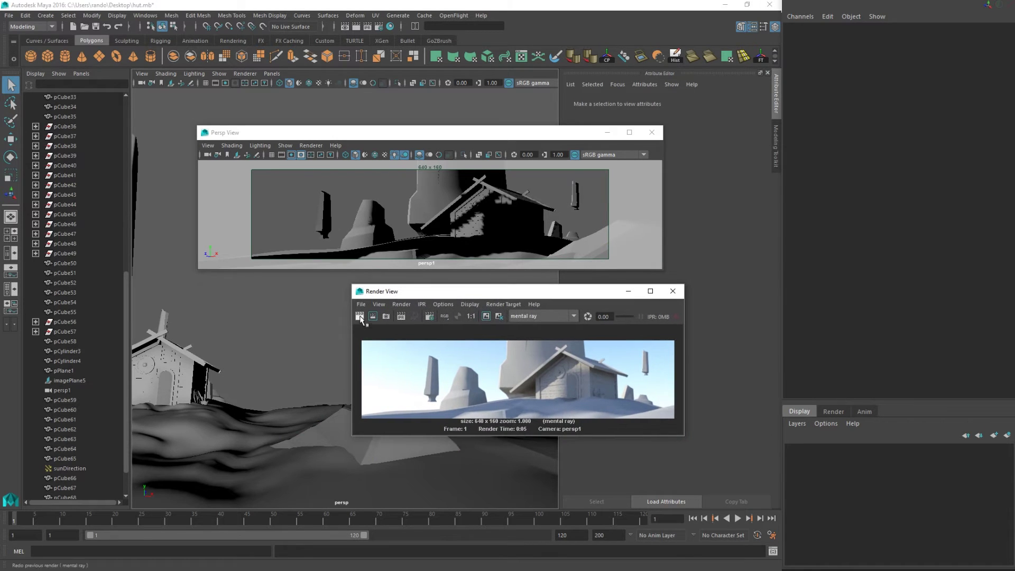
pyautogui.click(360, 318)
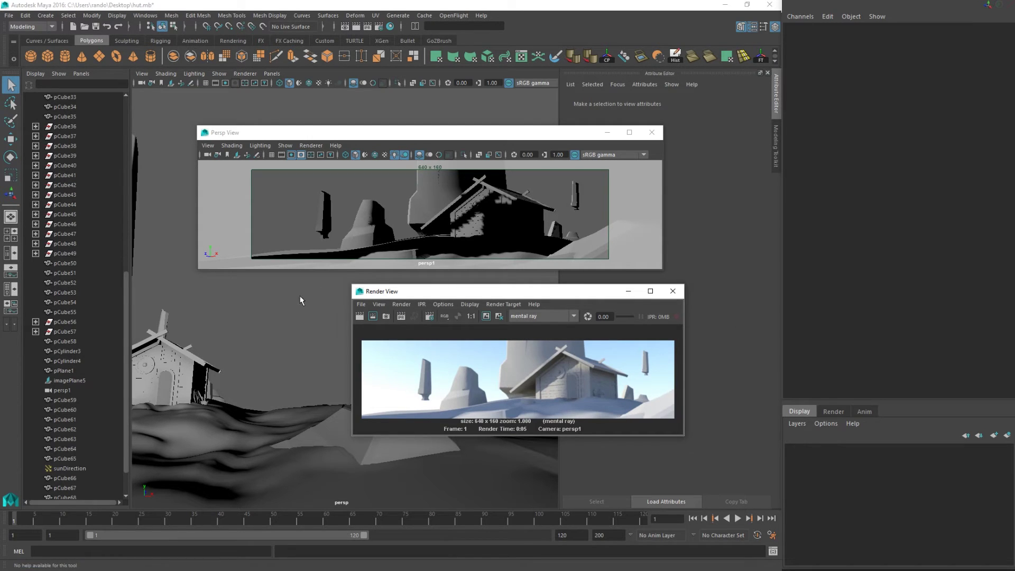
# - Show the hidden reference image plane again and display the persp1 camera view in wireframe
pyautogui.click(285, 319)
pyautogui.hotkey('ctrl', 'shift', 'h')
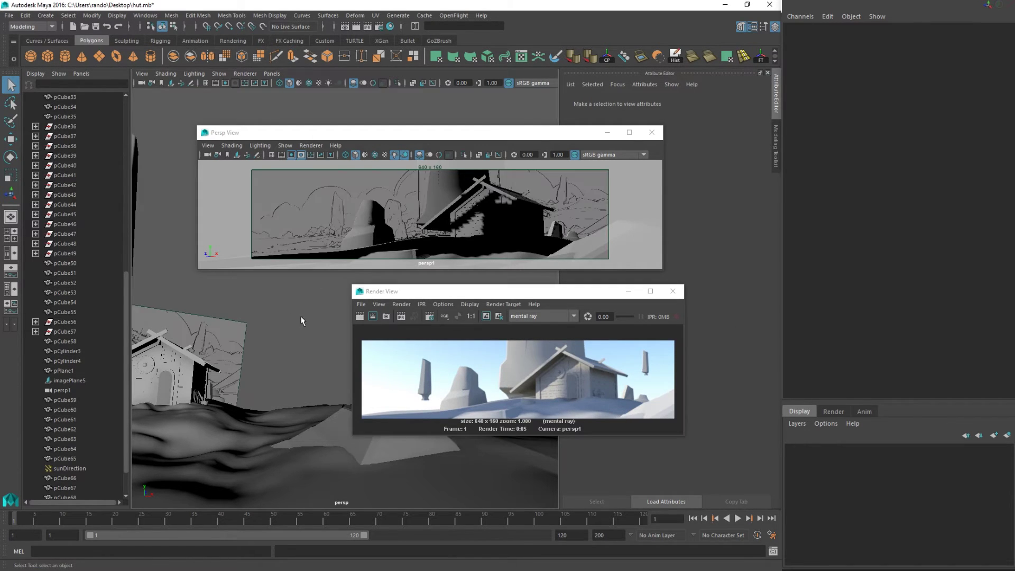
pyautogui.click(347, 155)
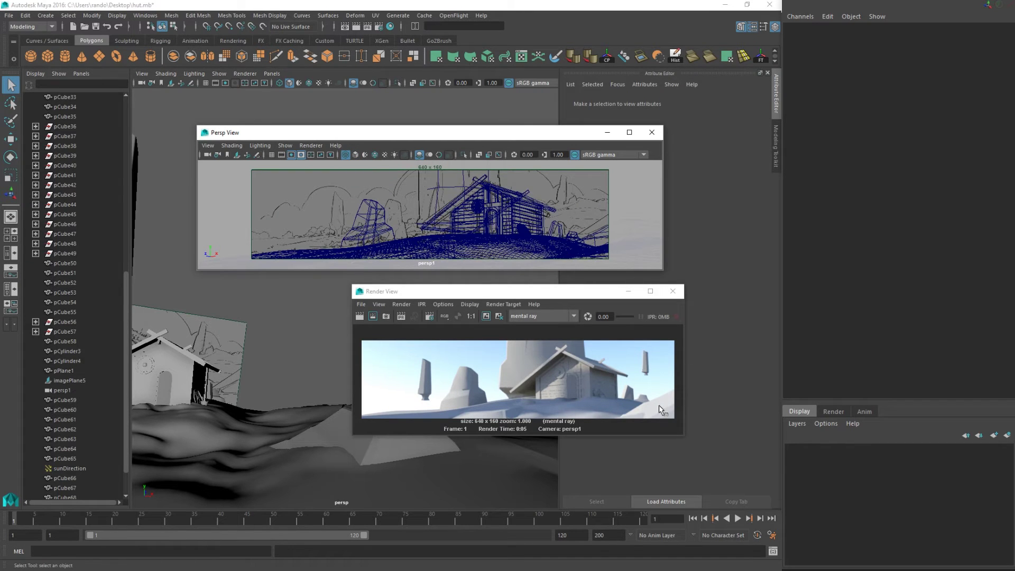
# - Move rock pCube69 to about X 24.6, Y -2.4, Z 29.5 and rotate it to about X 10.9, Y 8.1, Z -4.6
pyautogui.click(337, 426)
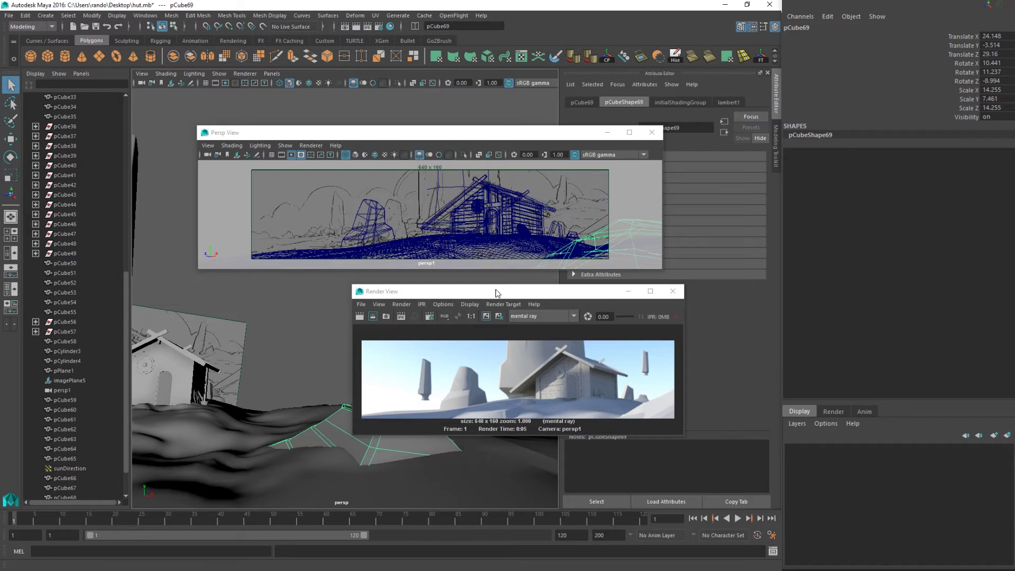
pyautogui.moveTo(497, 292); pyautogui.dragTo(564, 311)
pyautogui.press('w')
pyautogui.moveTo(382, 462)
pyautogui.mouseDown()
pyautogui.moveTo(369, 421)
pyautogui.moveTo(357, 438)
pyautogui.moveTo(389, 451)
pyautogui.mouseUp()
pyautogui.press('e')
pyautogui.press('w')
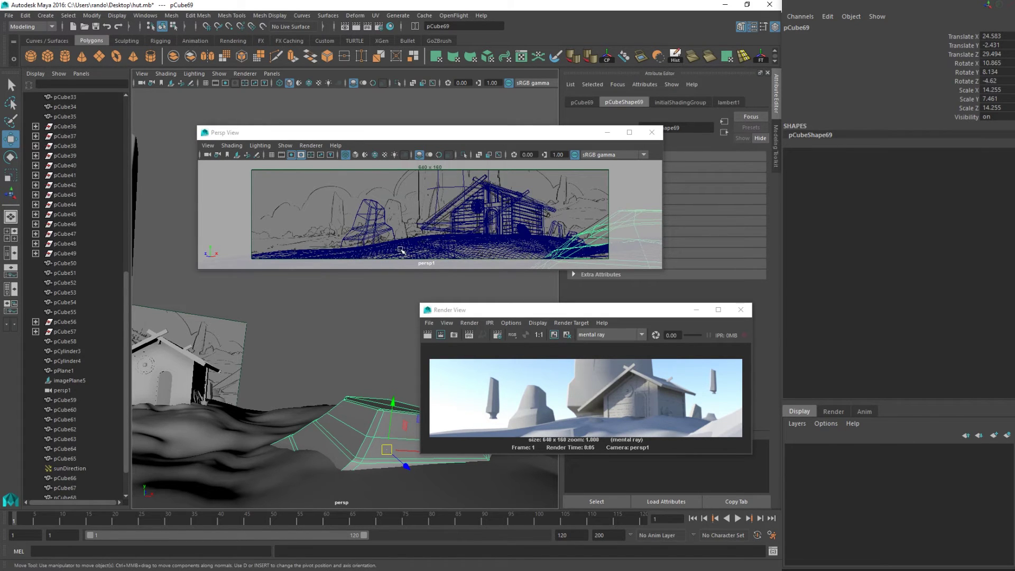
# - Select ground plane pPlane1 and compare its contour and the latest render with the reference sketch in the camera view
pyautogui.click(380, 252)
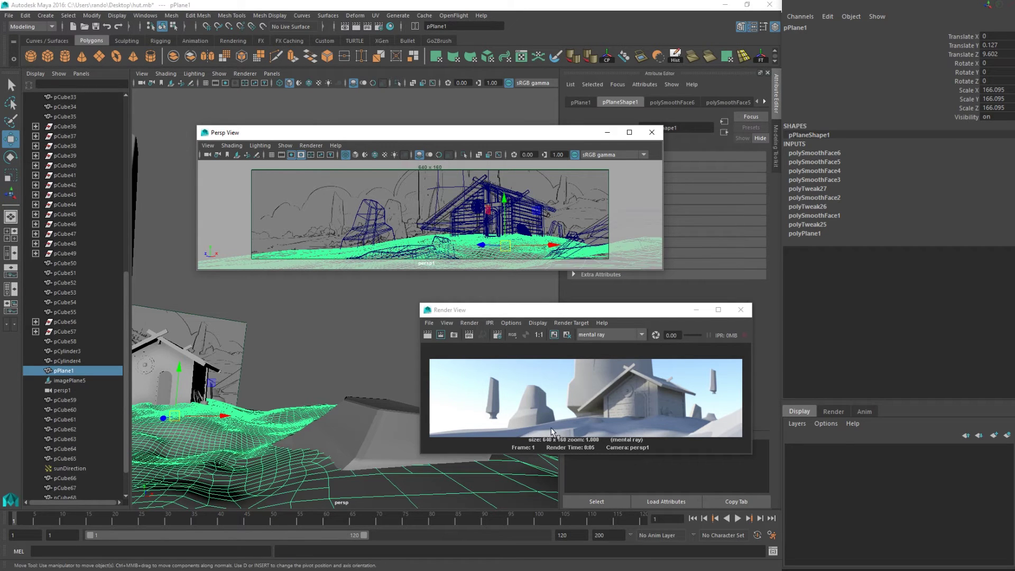
pyautogui.keyDown('alt'); pyautogui.moveTo(365, 399); pyautogui.dragTo(378, 383); pyautogui.keyUp('alt')
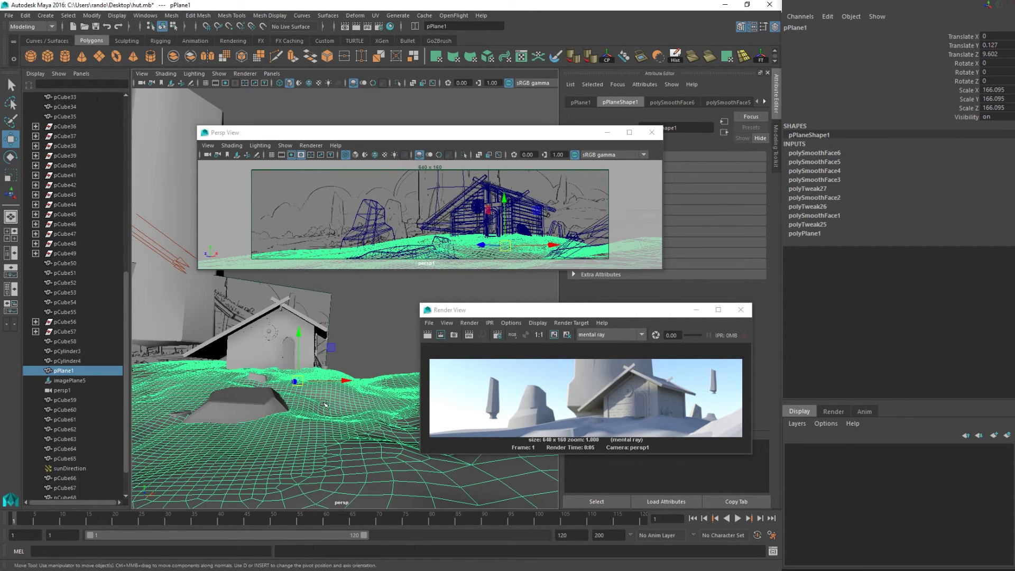
pyautogui.click(696, 310)
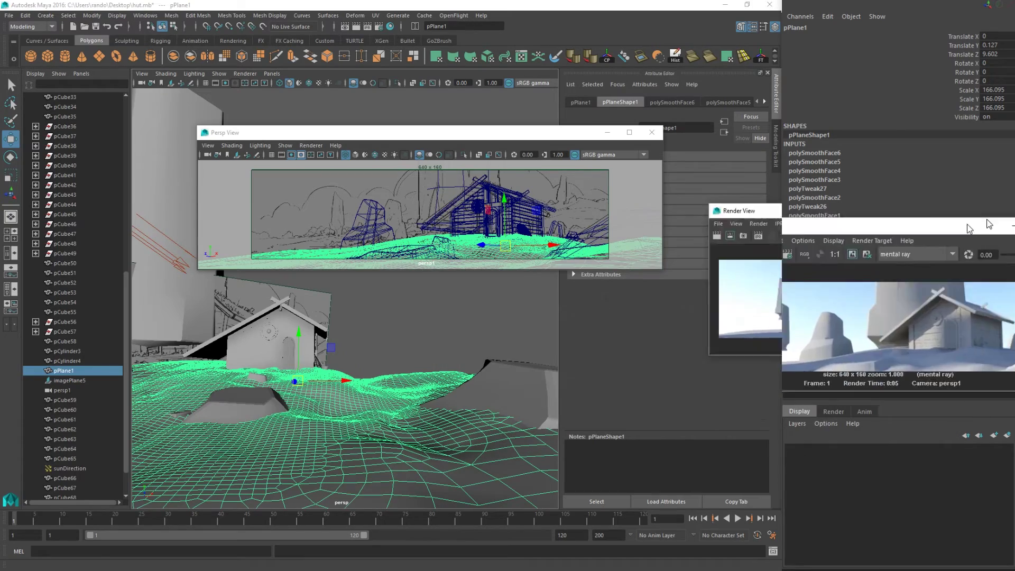
pyautogui.keyDown('alt'); pyautogui.moveTo(343, 365); pyautogui.dragTo(378, 389); pyautogui.keyUp('alt')
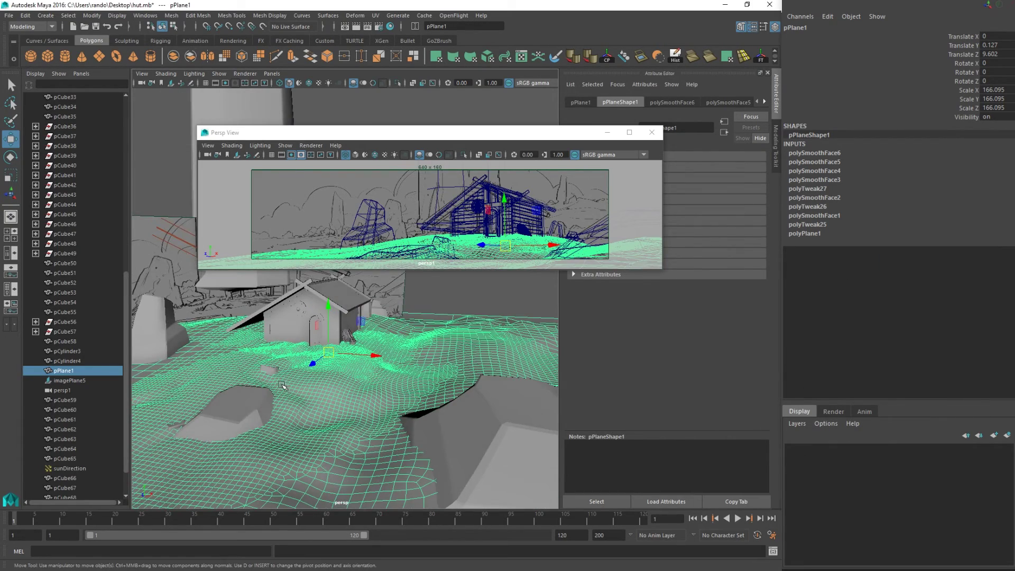
pyautogui.keyDown('alt'); pyautogui.moveTo(282, 384); pyautogui.dragTo(439, 410, button='middle'); pyautogui.keyUp('alt')
pyautogui.moveTo(413, 403)
pyautogui.keyDown('alt'); pyautogui.mouseDown()
pyautogui.moveTo(379, 373)
pyautogui.moveTo(366, 377)
pyautogui.mouseUp(); pyautogui.keyUp('alt')
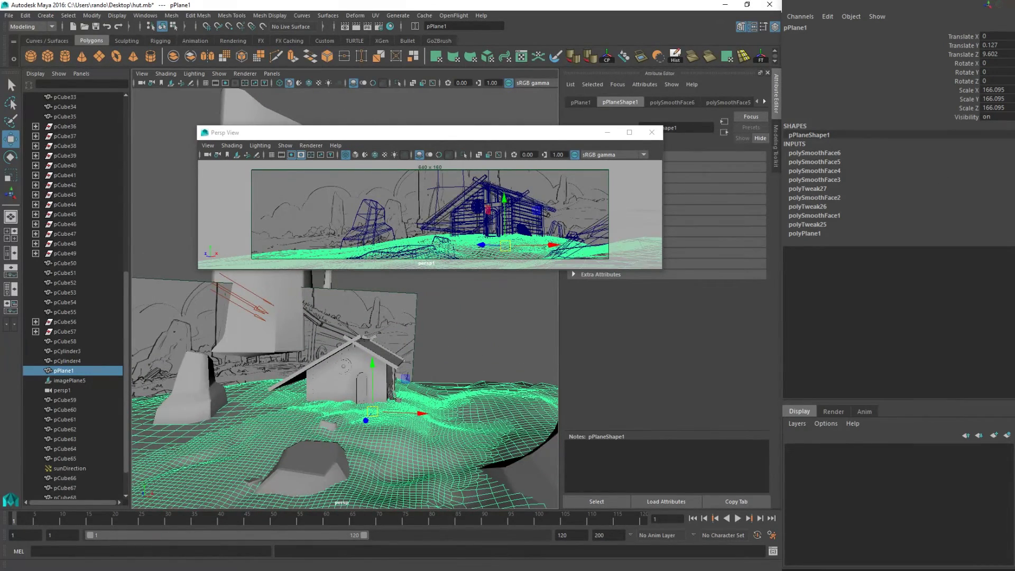
pyautogui.moveTo(671, 322); pyautogui.dragTo(420, 296)
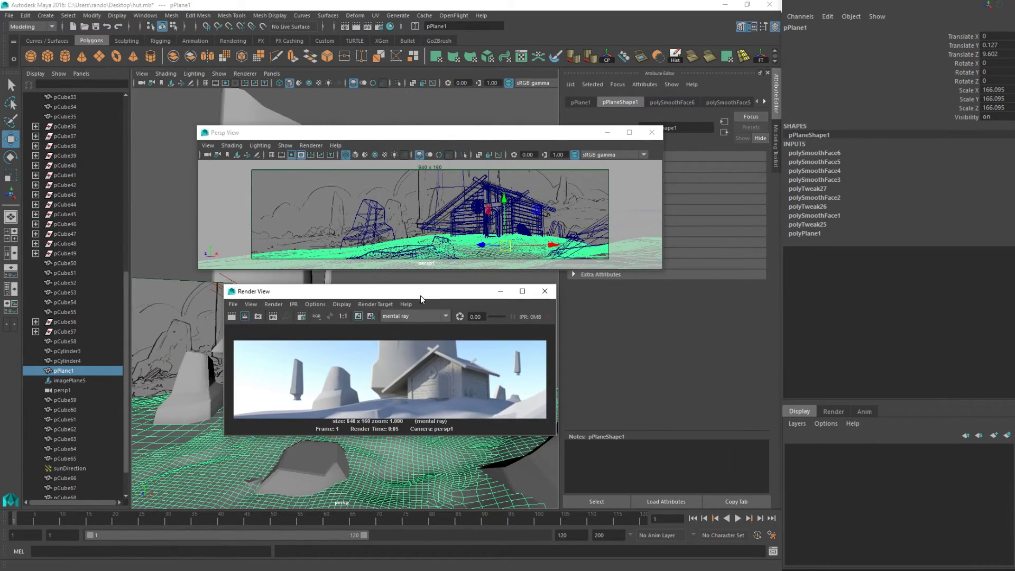
pyautogui.scroll(2, 439, 392)
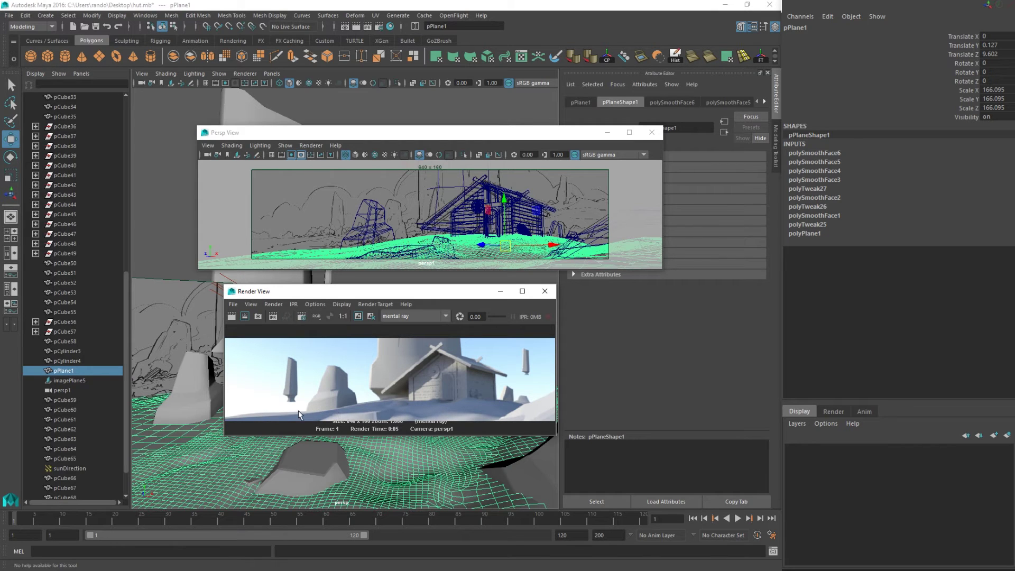
pyautogui.moveTo(397, 291); pyautogui.dragTo(416, 317)
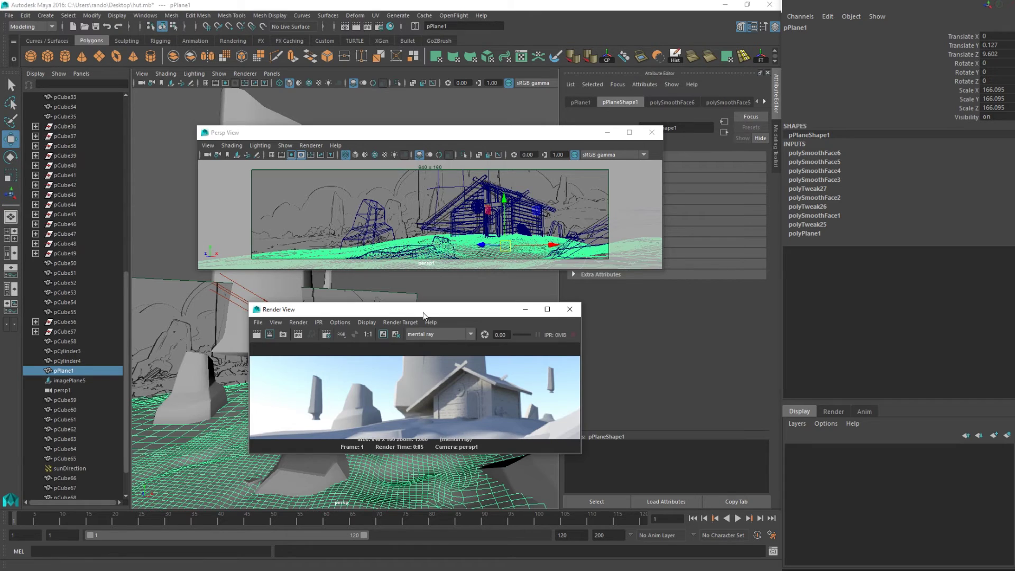
pyautogui.moveTo(423, 316); pyautogui.dragTo(841, 258)
pyautogui.moveTo(261, 129); pyautogui.dragTo(342, 174)
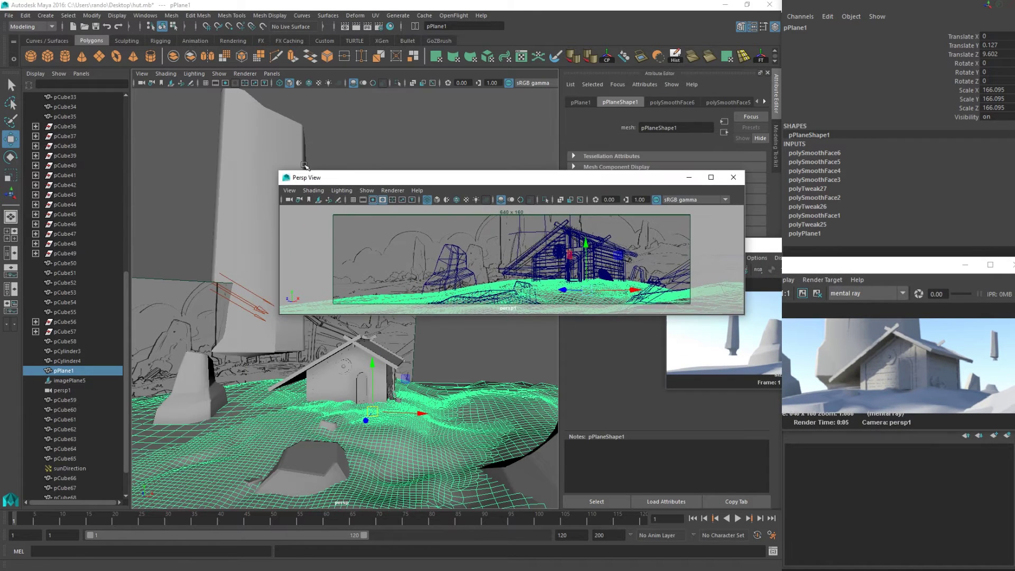
# - Try to hide the persp1 camera's reference image and inspect the area around the tall pillar
pyautogui.click(265, 182)
pyautogui.keyDown('alt'); pyautogui.moveTo(213, 305); pyautogui.dragTo(251, 235); pyautogui.keyUp('alt')
pyautogui.hotkey('ctrl', 'shift', 'h')
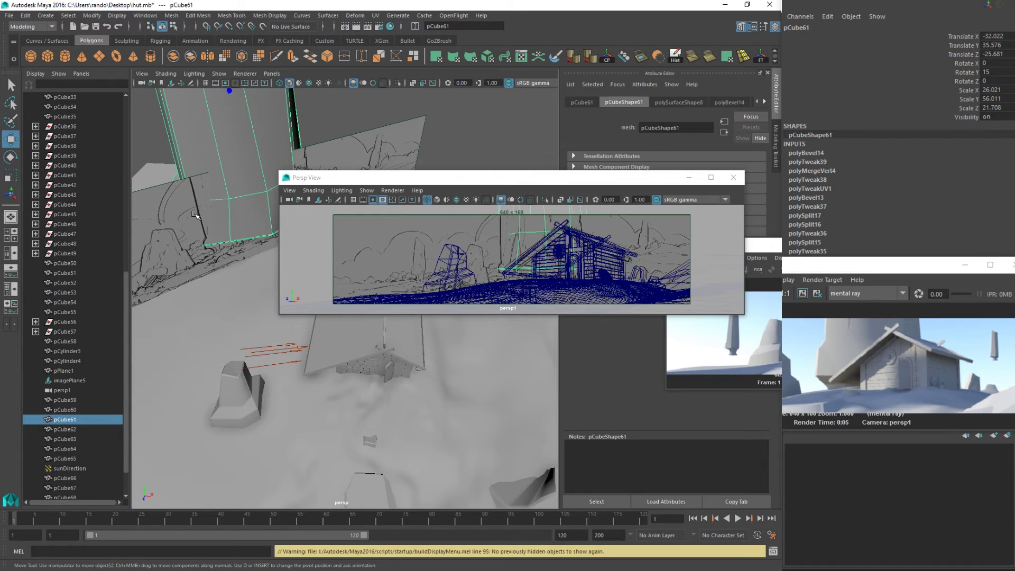
pyautogui.hotkey('ctrl', 'h')
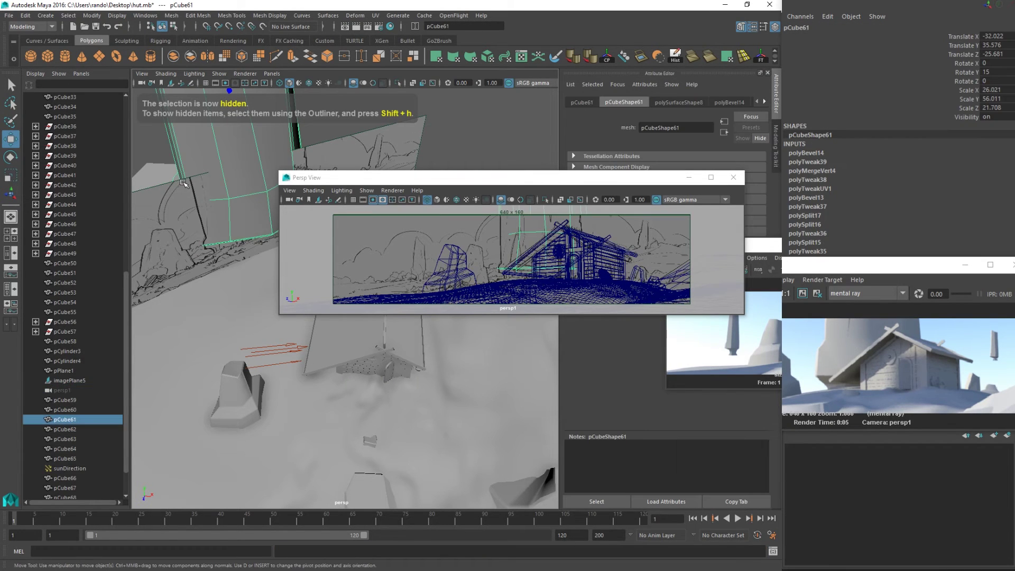
pyautogui.click(360, 137)
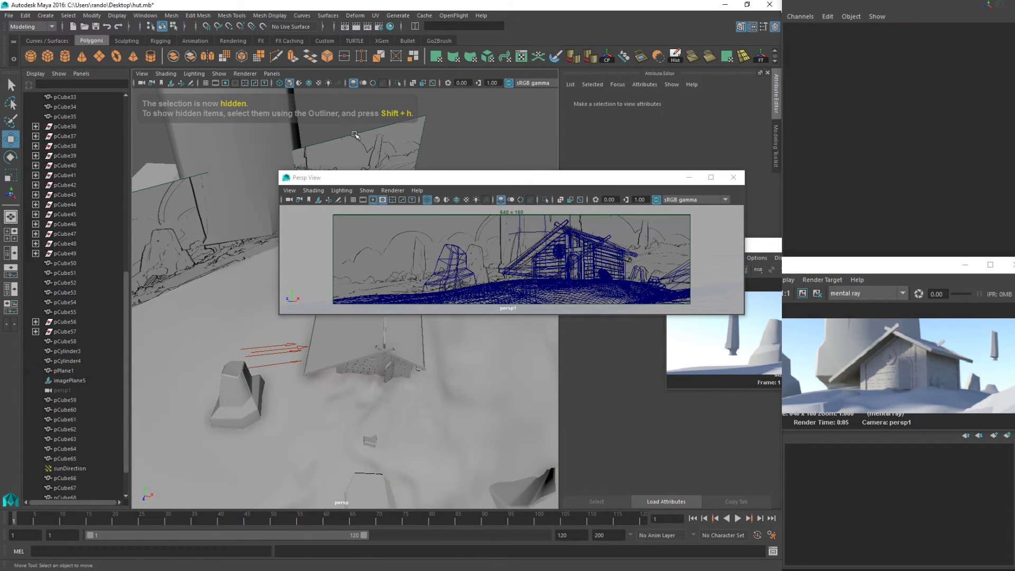
pyautogui.keyDown('alt'); pyautogui.click(381, 216); pyautogui.keyUp('alt')
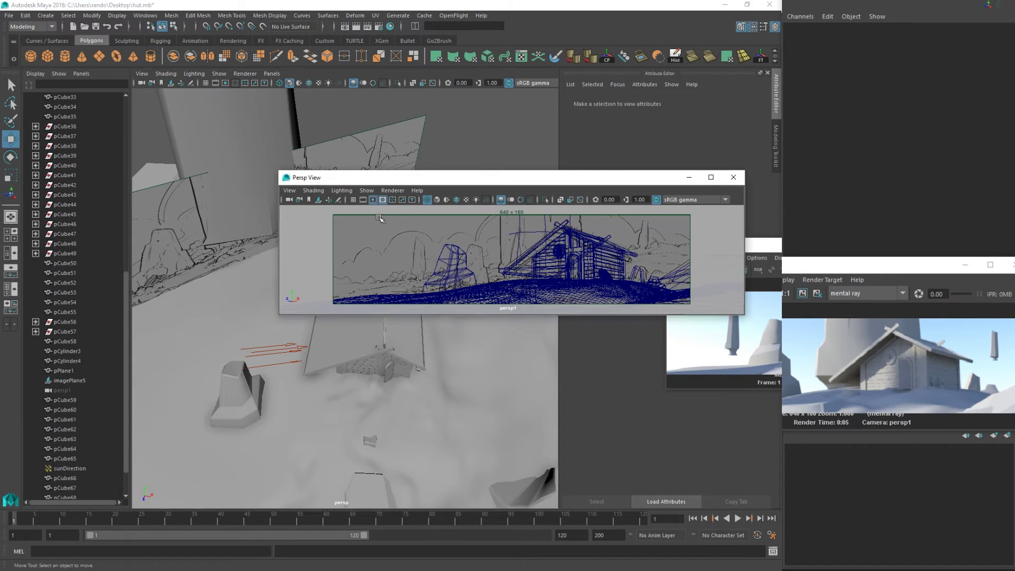
pyautogui.keyDown('alt'); pyautogui.moveTo(174, 220); pyautogui.dragTo(218, 223); pyautogui.keyUp('alt')
pyautogui.keyDown('alt'); pyautogui.moveTo(230, 222); pyautogui.dragTo(400, 216, button='middle'); pyautogui.keyUp('alt')
pyautogui.keyDown('alt'); pyautogui.moveTo(193, 225); pyautogui.dragTo(198, 246); pyautogui.keyUp('alt')
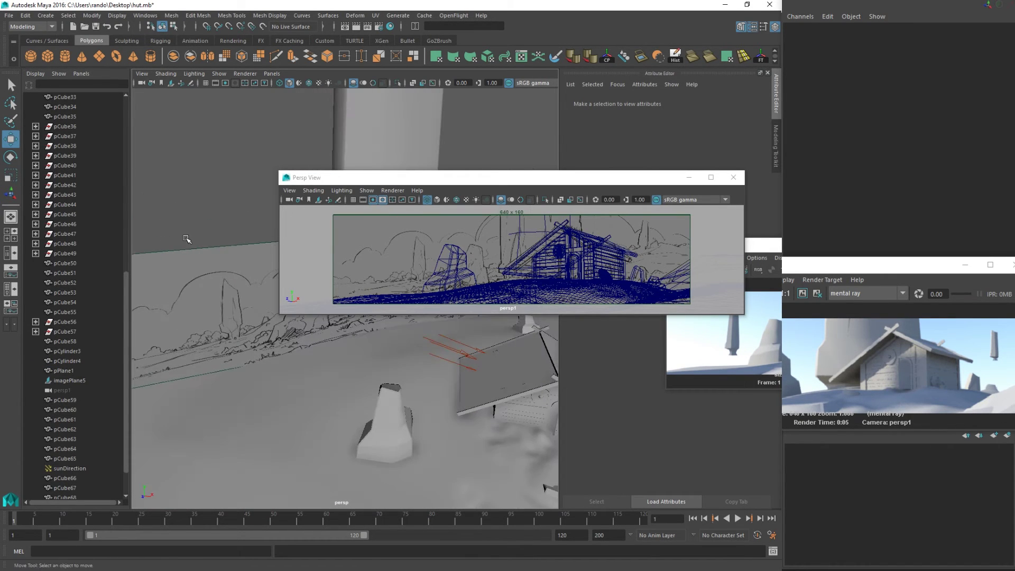
pyautogui.click(198, 246)
# - Undo the recent hide and selection changes, and clear the selection
pyautogui.hotkey('ctrl', 'z')
pyautogui.hotkey('ctrl', 'z')
pyautogui.hotkey('ctrl', 'z')
pyautogui.hotkey('ctrl', 'z')
pyautogui.hotkey('ctrl', 'z')
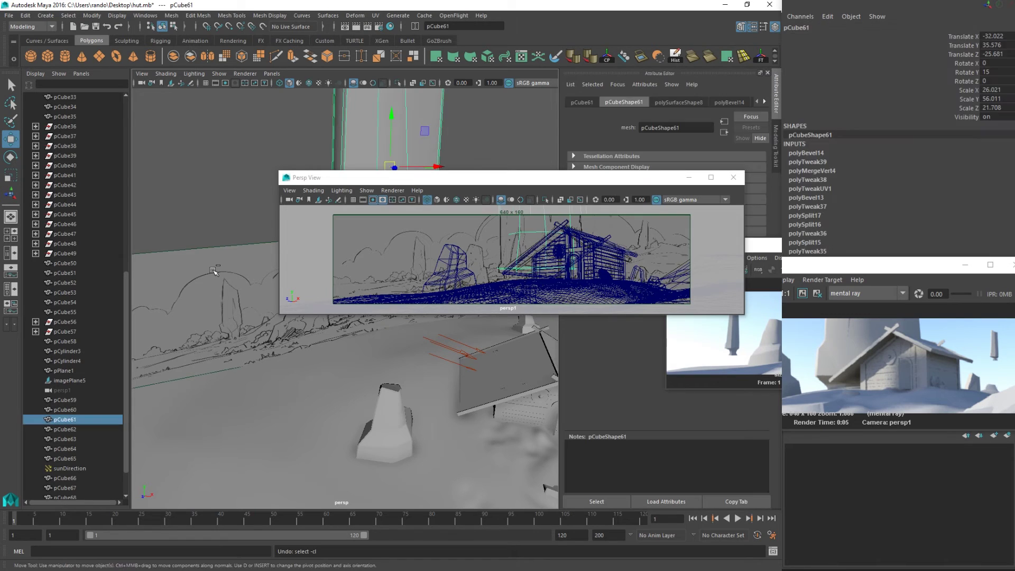
pyautogui.click(212, 260)
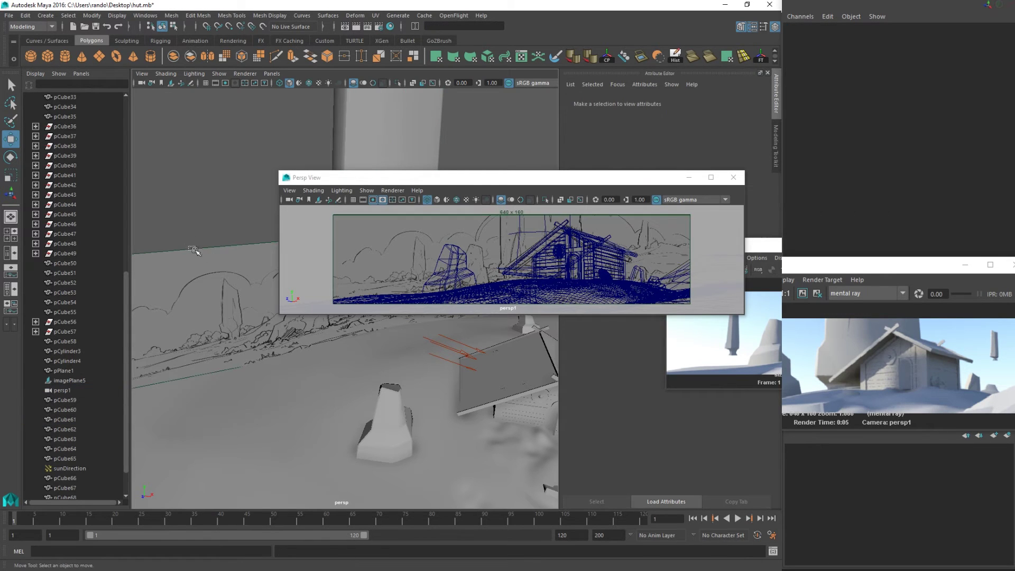
# - Hide the persp1 camera's reference image and display the camera view smooth shaded with textures and scene lighting
pyautogui.click(194, 251)
pyautogui.hotkey('ctrl', 'h')
pyautogui.keyDown('alt'); pyautogui.moveTo(219, 268); pyautogui.dragTo(215, 361); pyautogui.keyUp('alt')
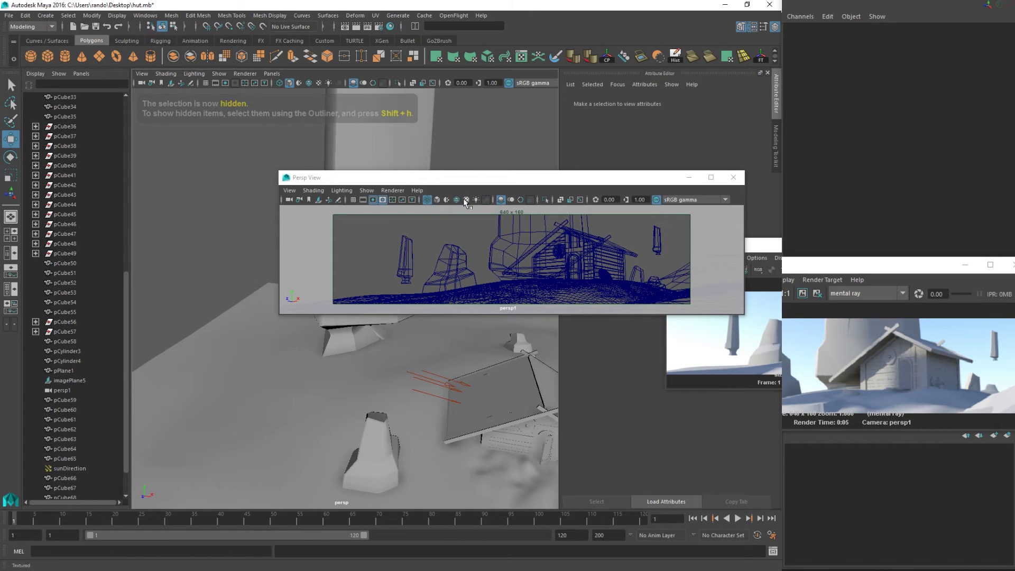
pyautogui.click(437, 200)
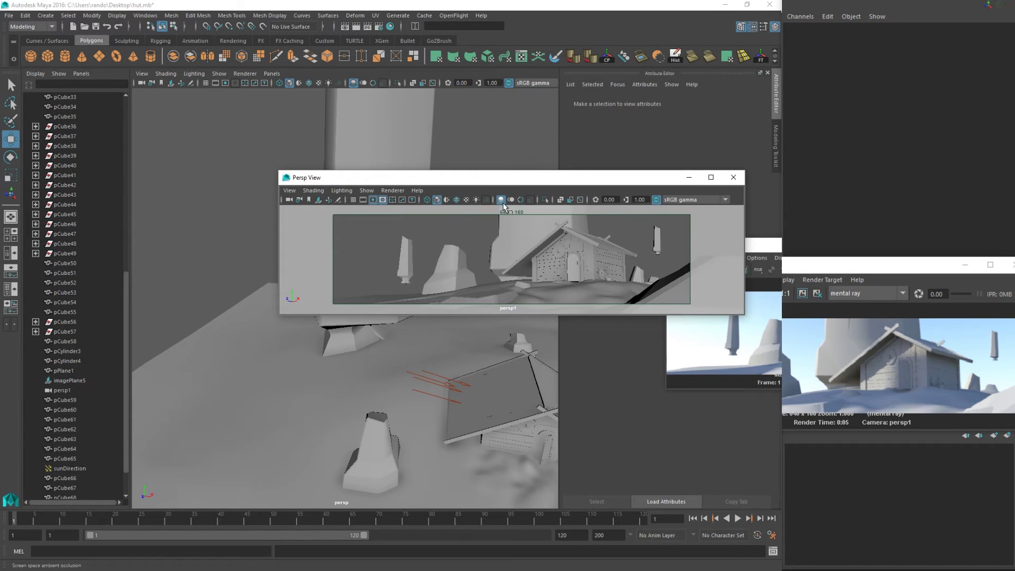
pyautogui.click(466, 201)
pyautogui.click(476, 201)
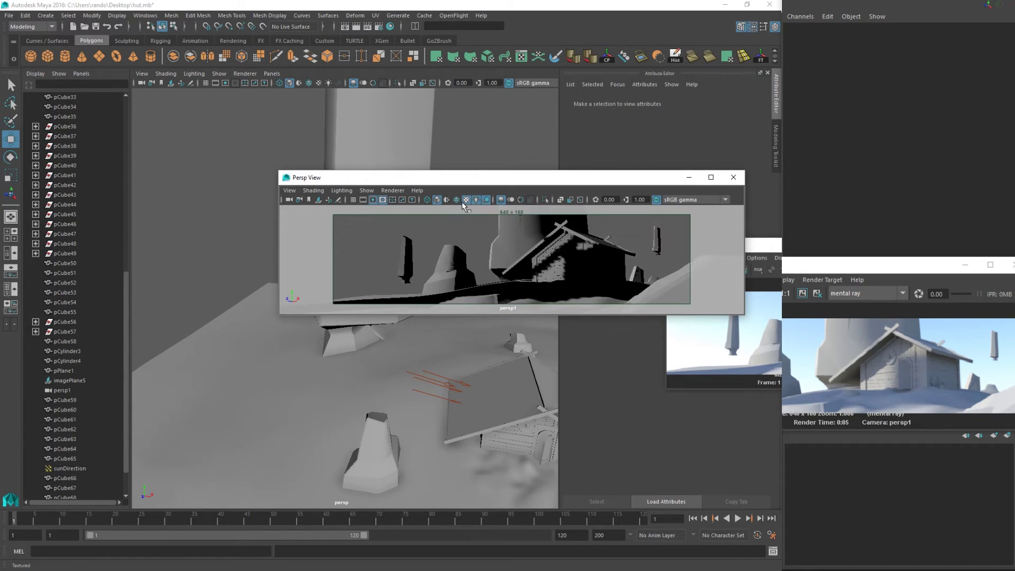
# - Arrange the render and camera view windows for comparison and select ground faces of pPlane1 in front of the tall pillar
pyautogui.moveTo(513, 179); pyautogui.dragTo(1014, 124)
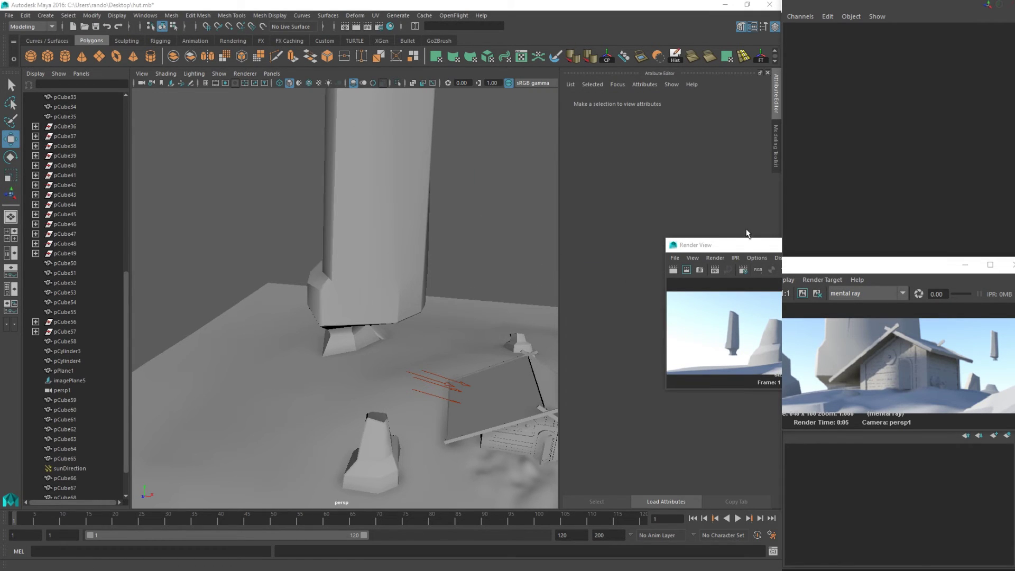
pyautogui.moveTo(740, 244); pyautogui.dragTo(438, 248)
pyautogui.keyDown('alt'); pyautogui.moveTo(343, 370); pyautogui.dragTo(284, 403); pyautogui.keyUp('alt')
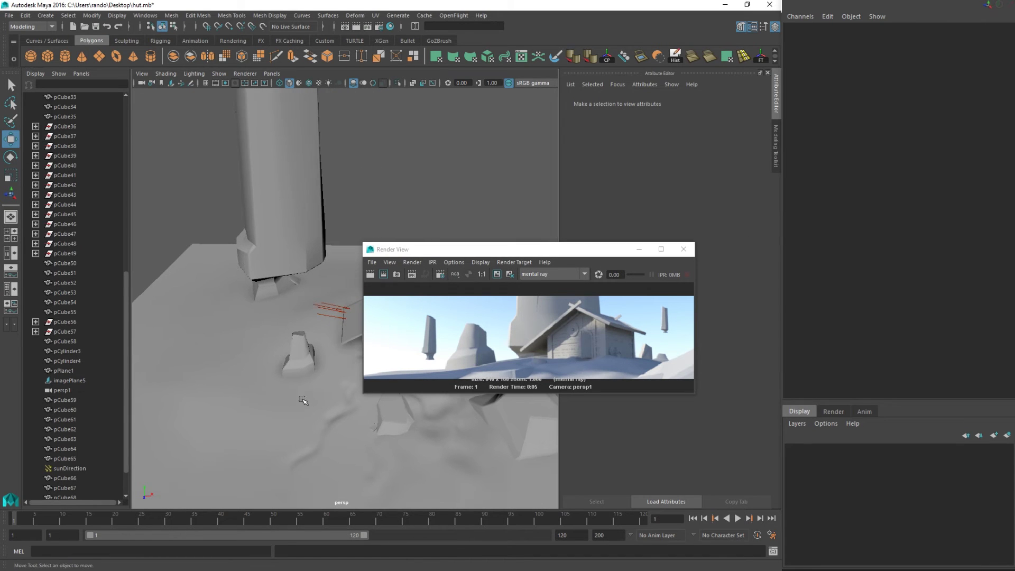
pyautogui.click(299, 404)
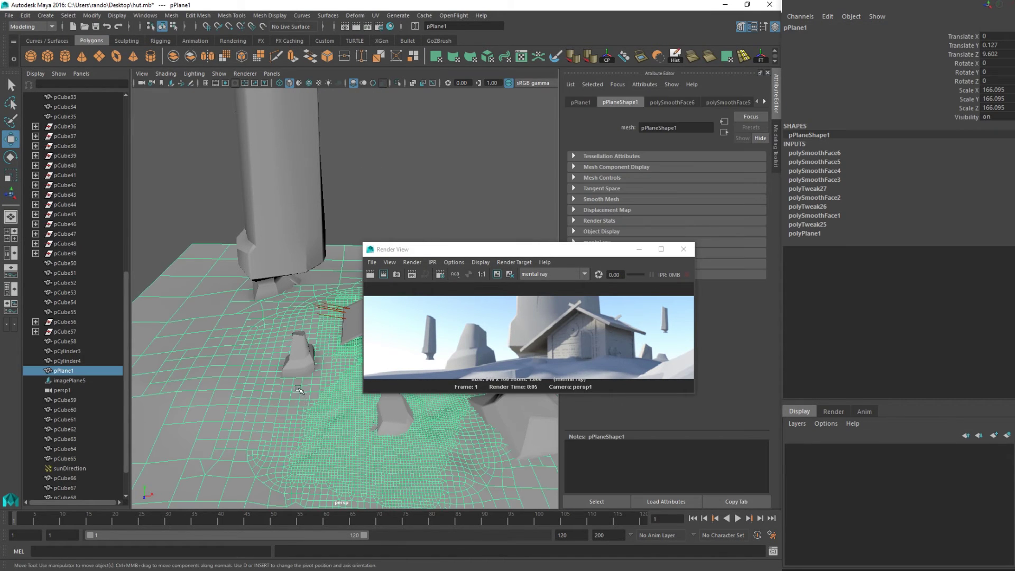
pyautogui.keyDown('alt'); pyautogui.moveTo(299, 403); pyautogui.dragTo(385, 393); pyautogui.keyUp('alt')
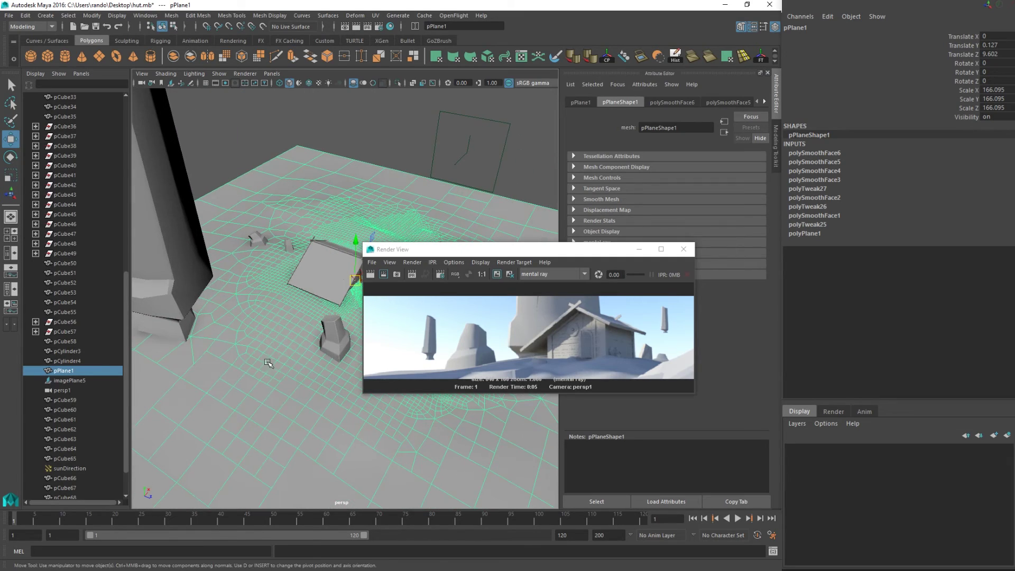
pyautogui.moveTo(267, 361); pyautogui.dragTo(278, 323, button='right')
pyautogui.keyDown('alt'); pyautogui.moveTo(284, 338); pyautogui.dragTo(248, 347); pyautogui.keyUp('alt')
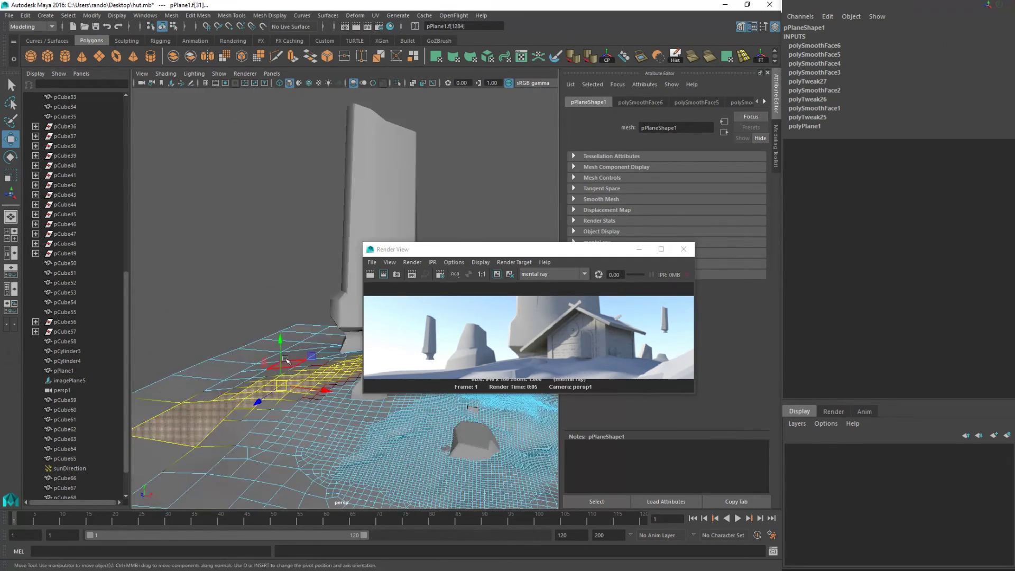
pyautogui.moveTo(1014, 110); pyautogui.dragTo(508, 93)
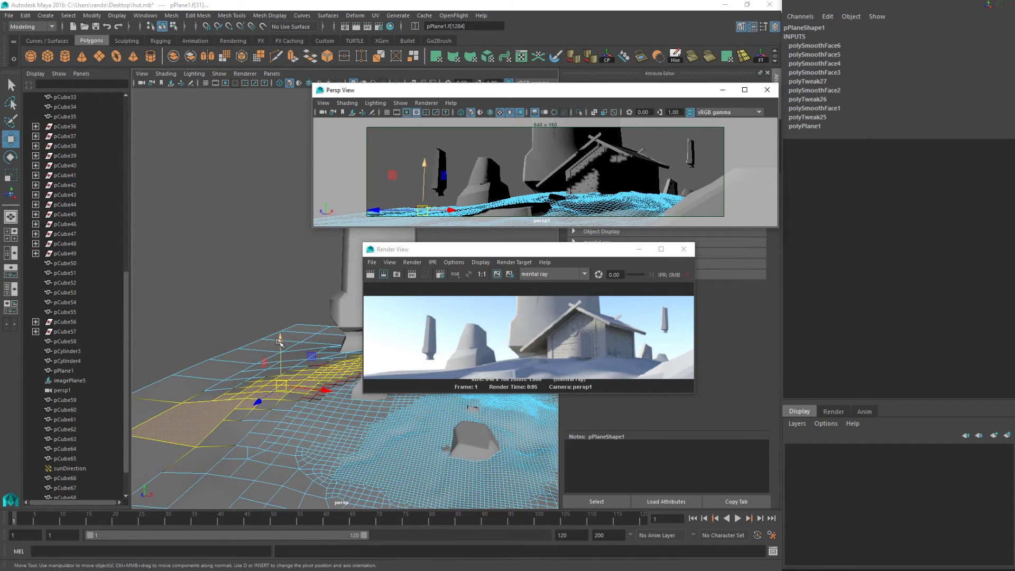
# - Try to move the selected ground faces vertically, undo the move and adjust the soft selection
pyautogui.moveTo(281, 340); pyautogui.dragTo(317, 374)
pyautogui.hotkey('ctrl', 'z')
pyautogui.press('b')
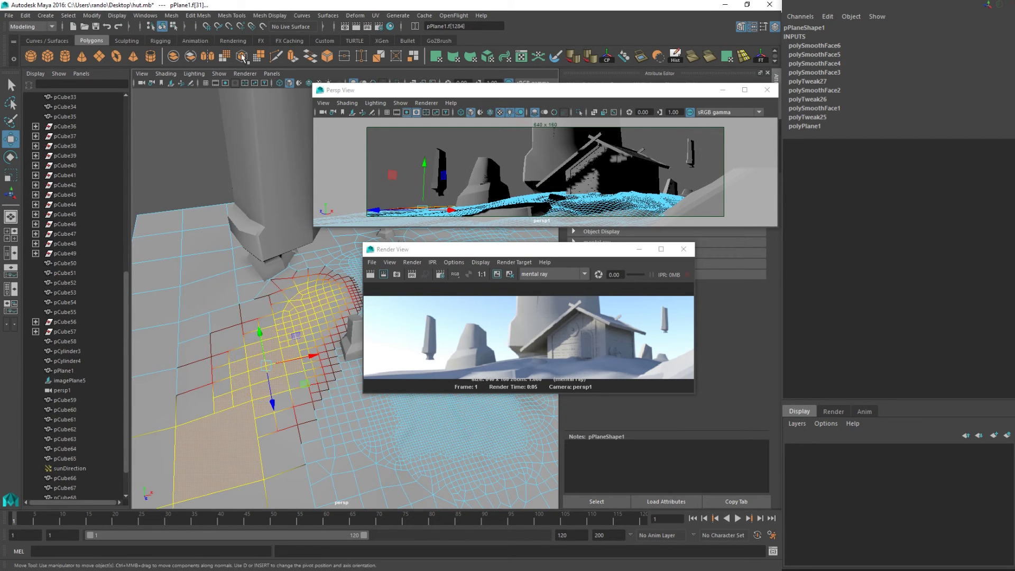
# - Select a wide area of pPlane1 faces around the pillar and hut and subdivide them with Smooth
pyautogui.keyDown('alt'); pyautogui.moveTo(196, 175); pyautogui.dragTo(371, 483); pyautogui.keyUp('alt')
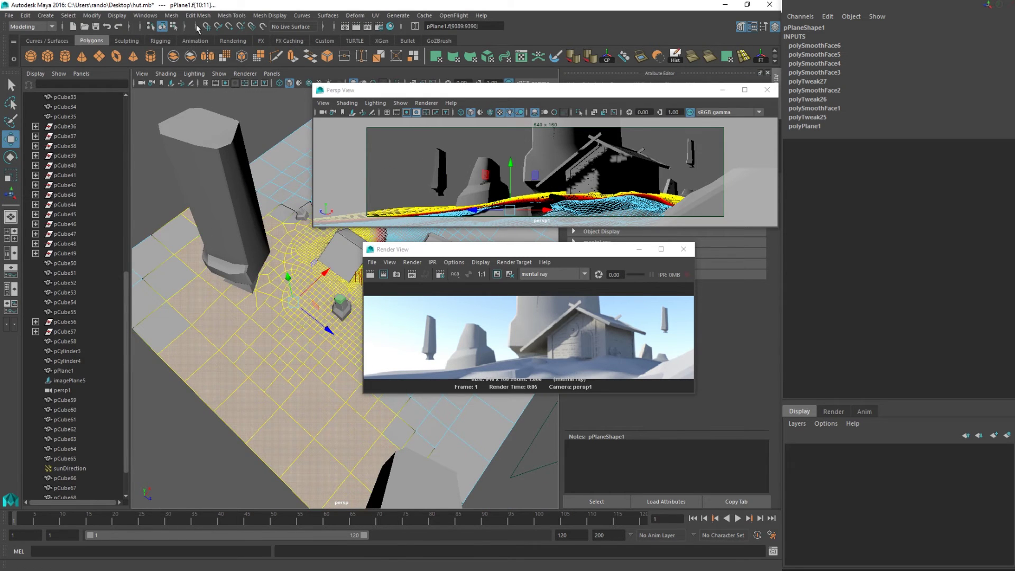
pyautogui.click(198, 15)
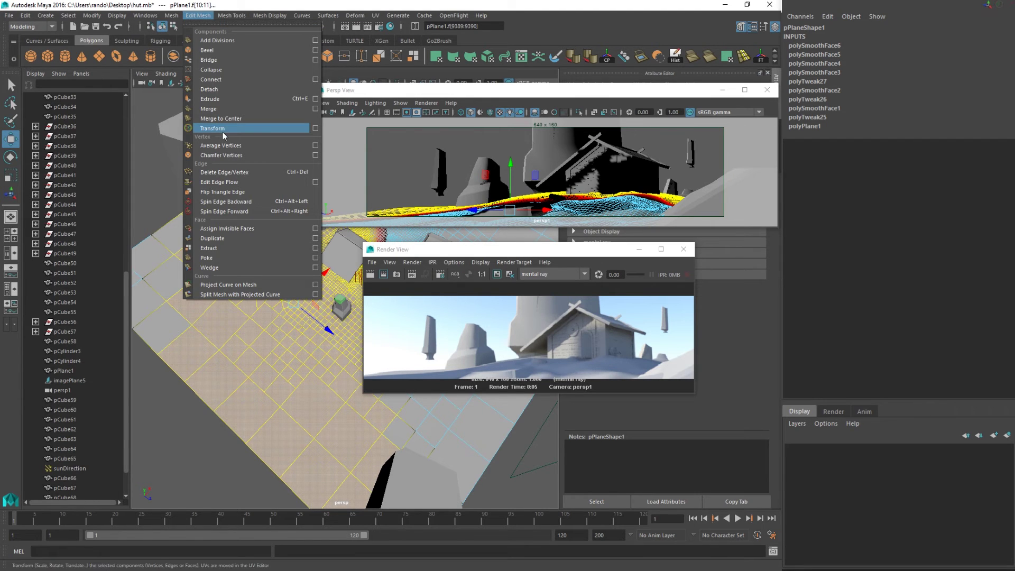
pyautogui.moveTo(273, 16)
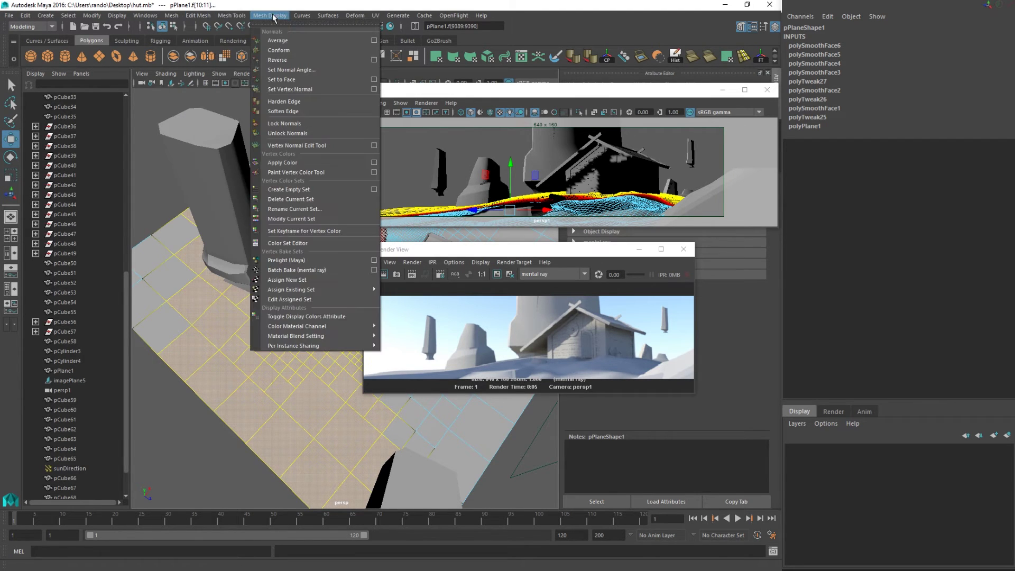
pyautogui.moveTo(236, 16)
pyautogui.moveTo(177, 17)
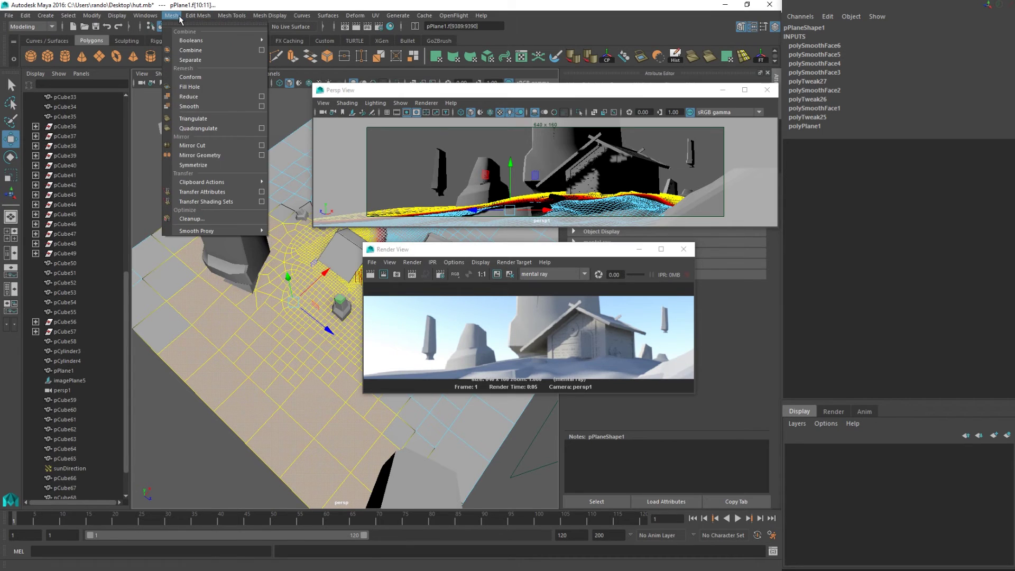
pyautogui.click(191, 108)
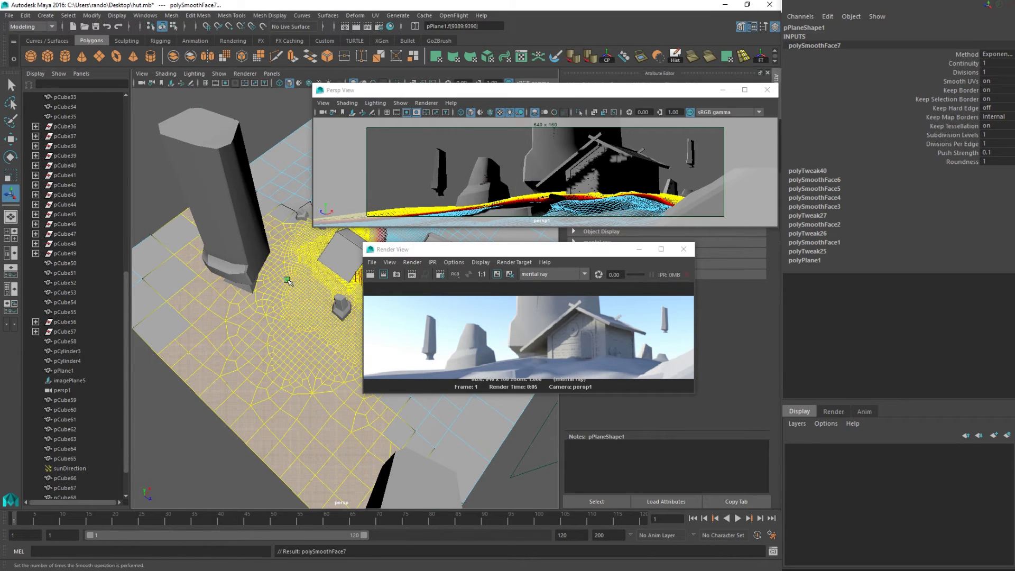
# - Select the strip of ground faces between the tall pillar and the hut, grow the selection and smooth it again
pyautogui.moveTo(269, 240); pyautogui.dragTo(320, 423)
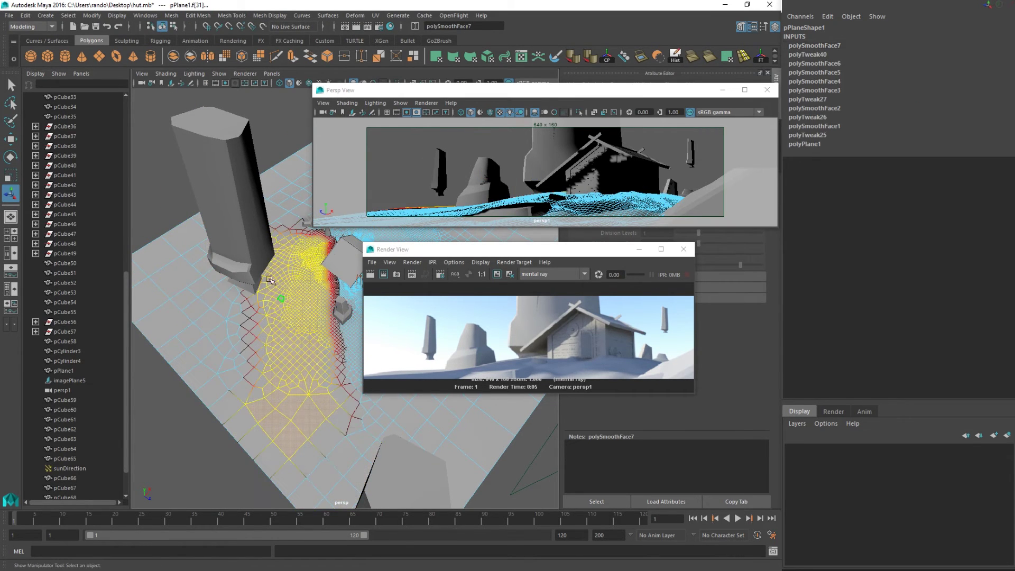
pyautogui.hotkey('shift', '.')
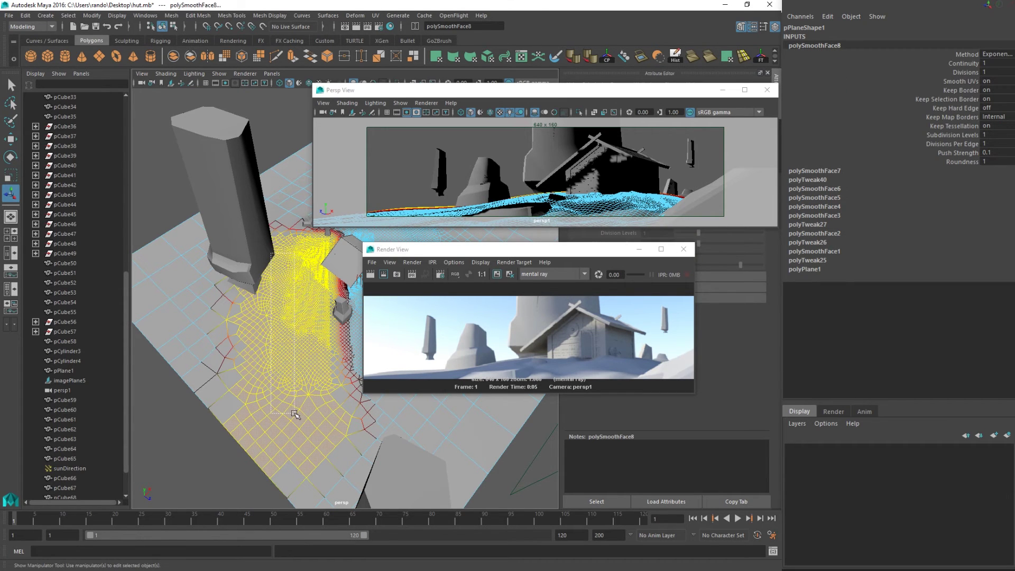
pyautogui.moveTo(295, 413); pyautogui.dragTo(296, 417)
pyautogui.keyDown('alt'); pyautogui.moveTo(302, 415); pyautogui.dragTo(289, 401); pyautogui.keyUp('alt')
# - Select the dense ground faces between the pillar and hut, trim the selection's edges and activate the Move tool
pyautogui.moveTo(288, 251); pyautogui.dragTo(318, 423)
pyautogui.keyDown('shift'); pyautogui.moveTo(285, 316); pyautogui.dragTo(241, 364); pyautogui.keyUp('shift')
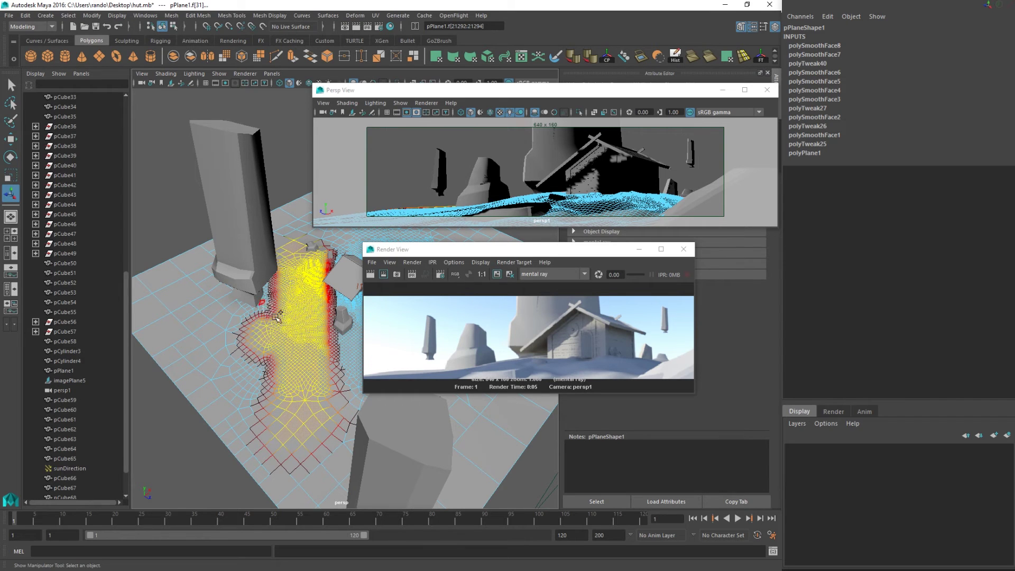
pyautogui.keyDown('ctrl'); pyautogui.moveTo(268, 306); pyautogui.dragTo(351, 320); pyautogui.keyUp('ctrl')
pyautogui.keyDown('ctrl'); pyautogui.moveTo(312, 270); pyautogui.dragTo(339, 326); pyautogui.keyUp('ctrl')
pyautogui.keyDown('ctrl'); pyautogui.moveTo(294, 248); pyautogui.dragTo(310, 271); pyautogui.keyUp('ctrl')
pyautogui.keyDown('ctrl'); pyautogui.moveTo(311, 349); pyautogui.dragTo(238, 341); pyautogui.keyUp('ctrl')
pyautogui.press('w')
# - Adjust the soft selection falloff, raise the ground between pillar and hut into uneven mounds, and render the persp1 view
pyautogui.press('b')
pyautogui.keyDown('alt'); pyautogui.moveTo(228, 344); pyautogui.dragTo(263, 342, button='right'); pyautogui.keyUp('alt')
pyautogui.moveTo(197, 383); pyautogui.dragTo(200, 375)
pyautogui.keyDown('alt'); pyautogui.moveTo(229, 423); pyautogui.dragTo(286, 371, button='middle'); pyautogui.keyUp('alt')
pyautogui.press('b')
pyautogui.moveTo(283, 406); pyautogui.dragTo(337, 411)
pyautogui.moveTo(280, 355); pyautogui.dragTo(291, 376)
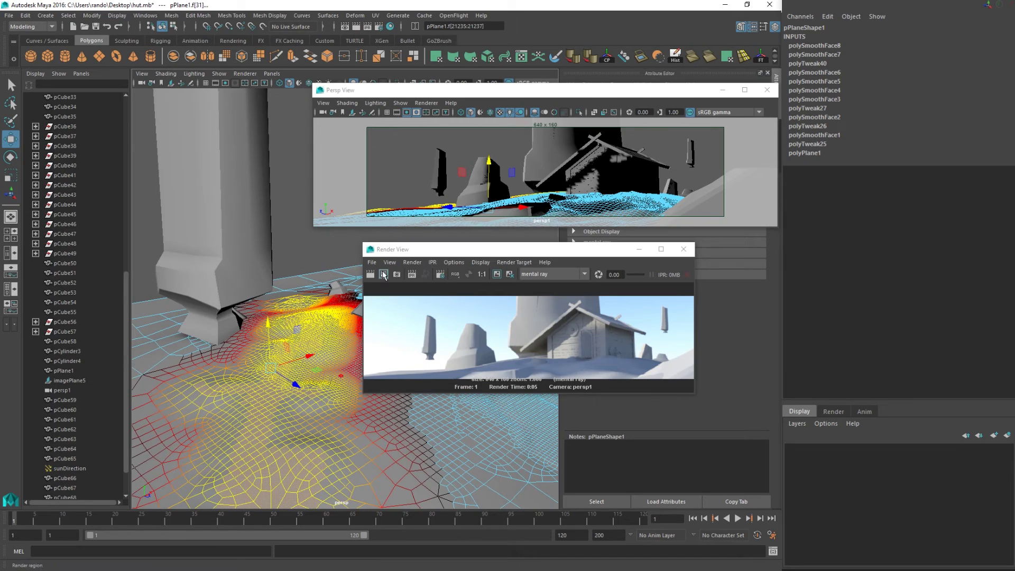
pyautogui.click(370, 274)
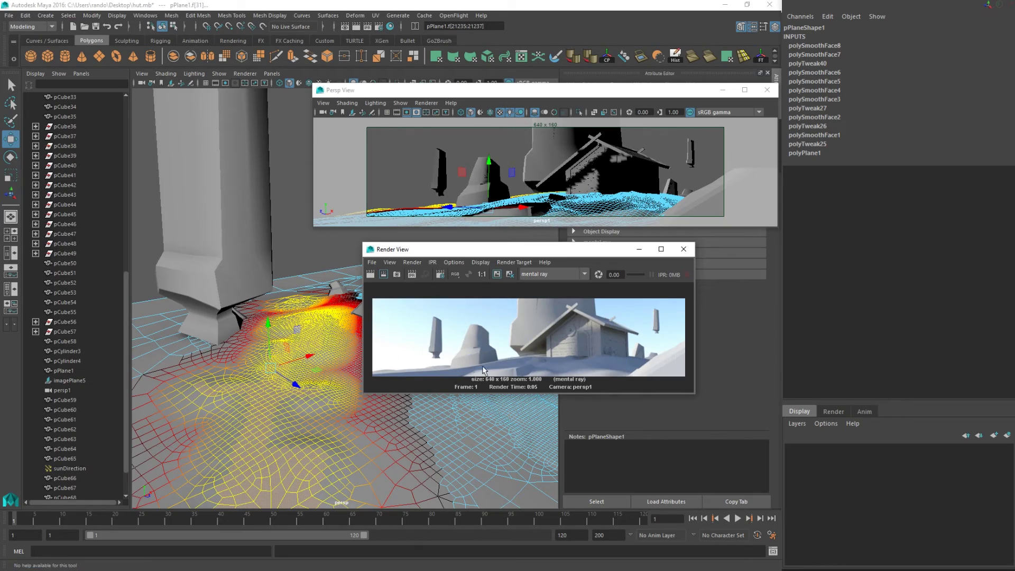
# - Select soft-falloff ground faces around the rock between the pillar and the hut and inspect that area
pyautogui.keyDown('alt'); pyautogui.moveTo(294, 380); pyautogui.dragTo(242, 342); pyautogui.keyUp('alt')
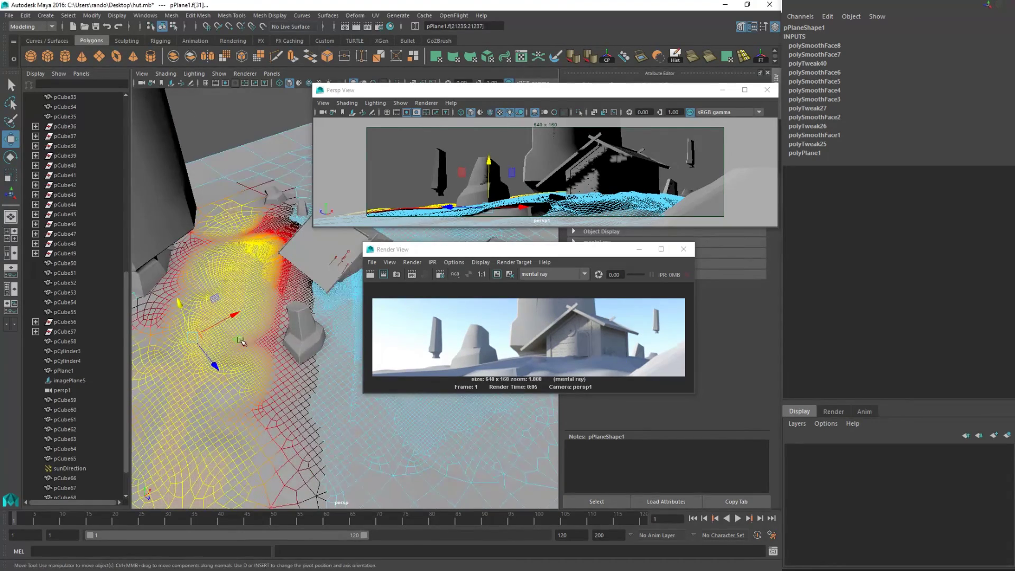
pyautogui.keyDown('alt'); pyautogui.moveTo(297, 394); pyautogui.dragTo(284, 386); pyautogui.keyUp('alt')
pyautogui.click(286, 391)
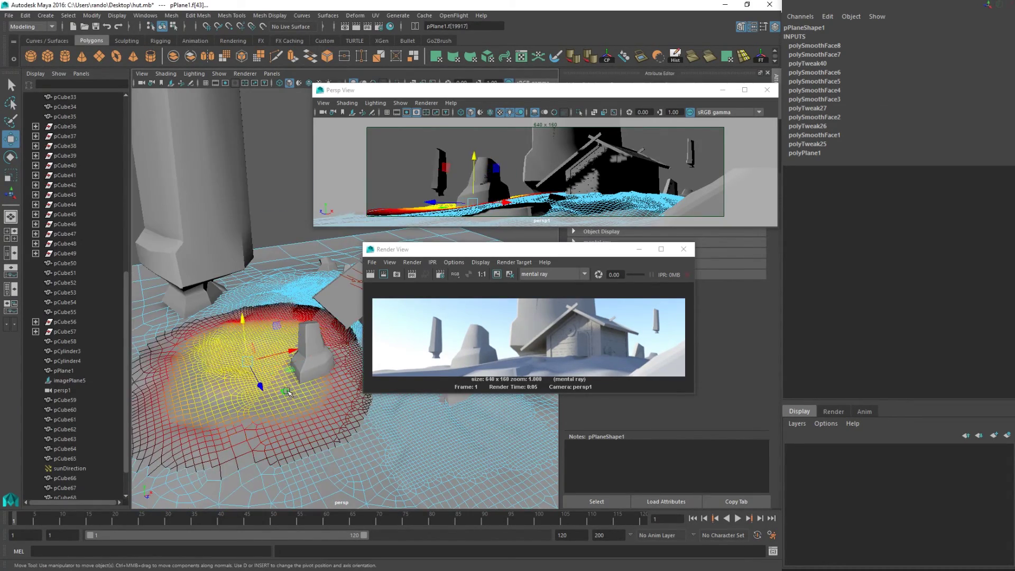
pyautogui.keyDown('shift'); pyautogui.click(211, 410); pyautogui.keyUp('shift')
pyautogui.keyDown('shift'); pyautogui.click(176, 349); pyautogui.keyUp('shift')
pyautogui.keyDown('shift'); pyautogui.click(207, 344); pyautogui.keyUp('shift')
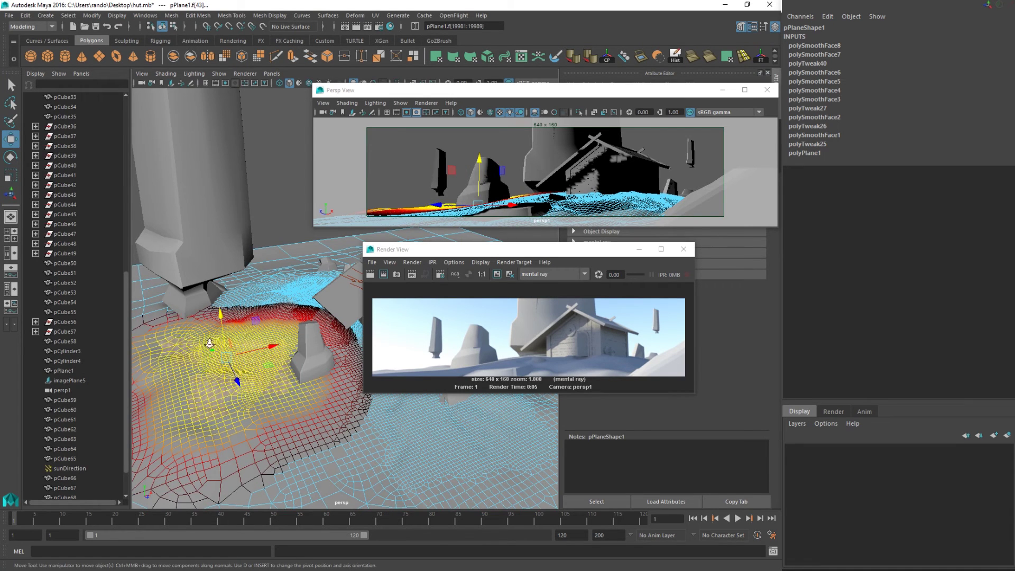
pyautogui.keyDown('alt'); pyautogui.moveTo(207, 344); pyautogui.dragTo(203, 326); pyautogui.keyUp('alt')
pyautogui.keyDown('alt'); pyautogui.moveTo(266, 347); pyautogui.dragTo(290, 315); pyautogui.keyUp('alt')
pyautogui.keyDown('alt'); pyautogui.moveTo(290, 315); pyautogui.dragTo(262, 332, button='middle'); pyautogui.keyUp('alt')
pyautogui.moveTo(267, 329); pyautogui.dragTo(291, 390)
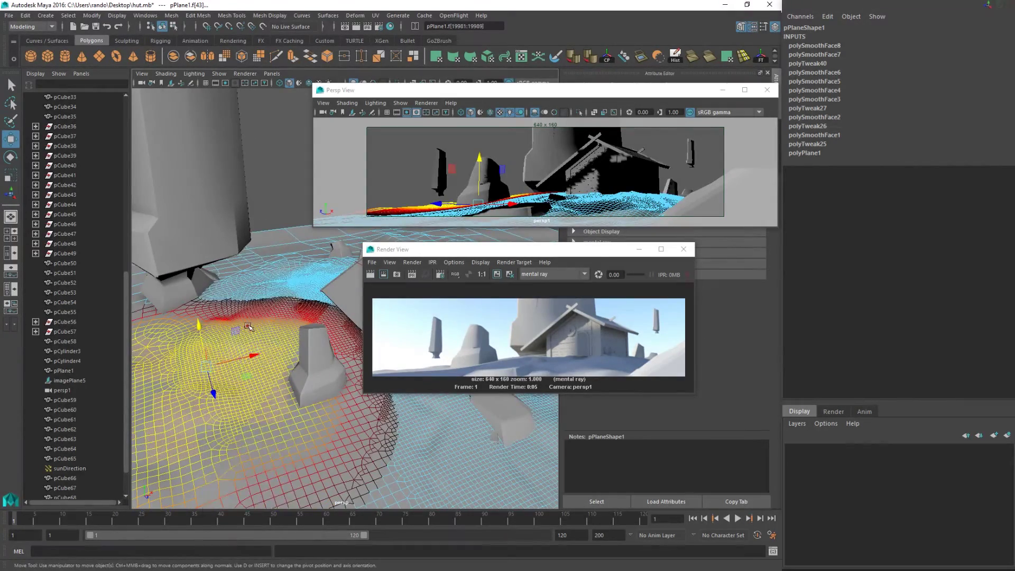
# - Return pPlane1 to object mode and set up the Sculpt Geometry Tool with radius 1.9791, opacity 0.1272 and maximum displacement 1.9911
pyautogui.moveTo(249, 326); pyautogui.dragTo(275, 299, button='right')
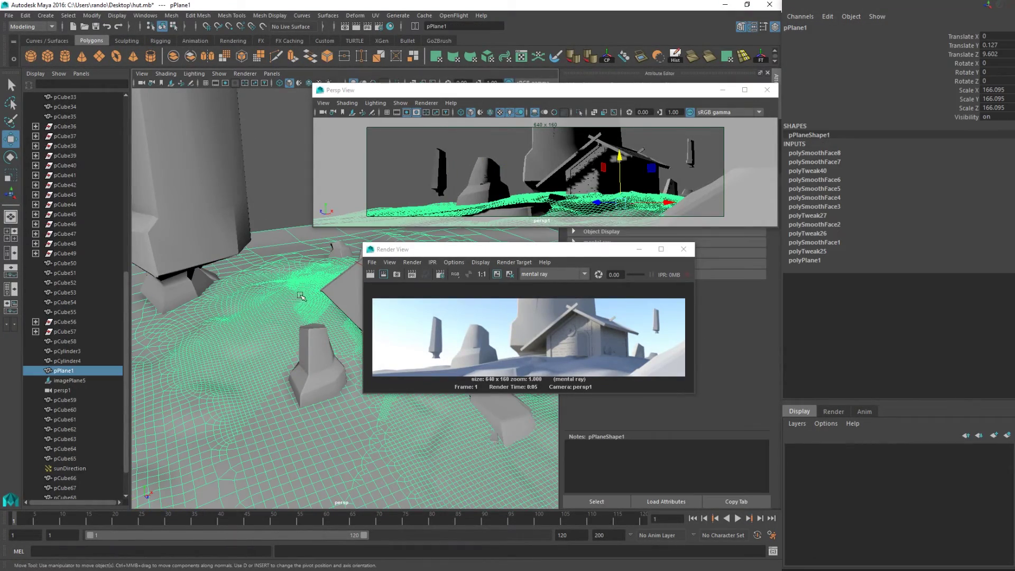
pyautogui.doubleClick(561, 56)
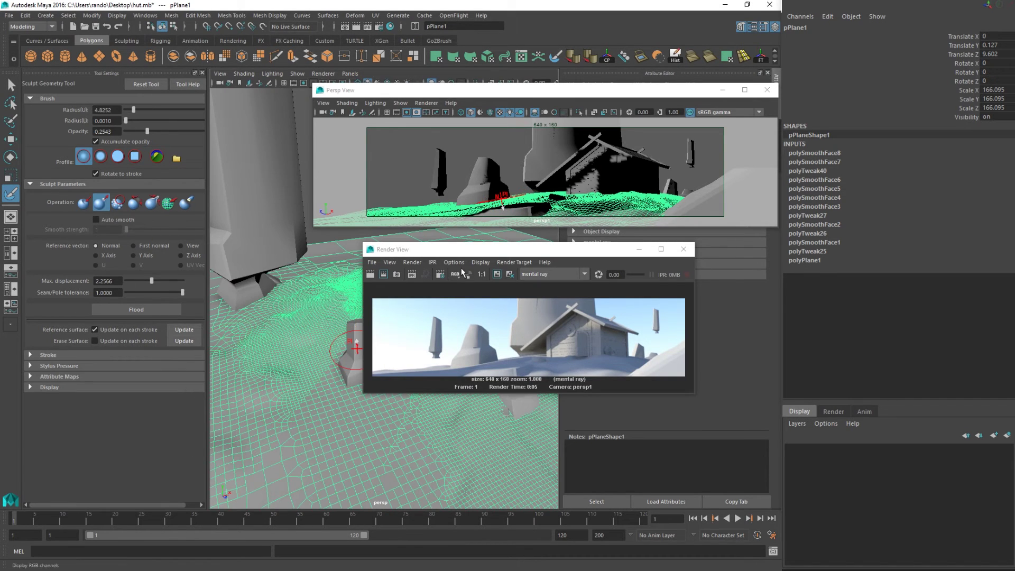
pyautogui.moveTo(471, 250); pyautogui.dragTo(578, 273)
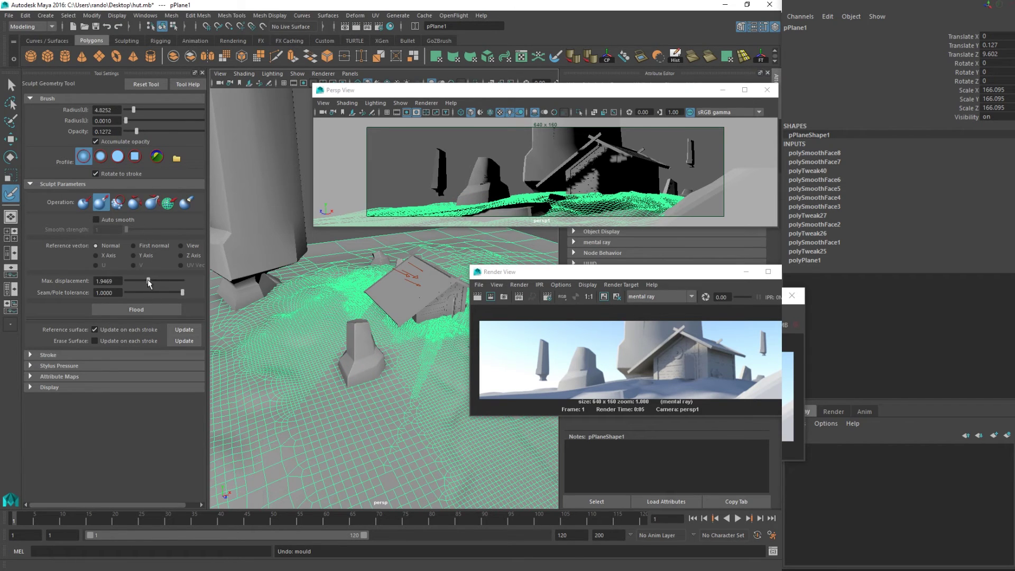
pyautogui.moveTo(148, 280); pyautogui.dragTo(149, 280)
pyautogui.press('b')
pyautogui.moveTo(331, 374); pyautogui.dragTo(353, 375)
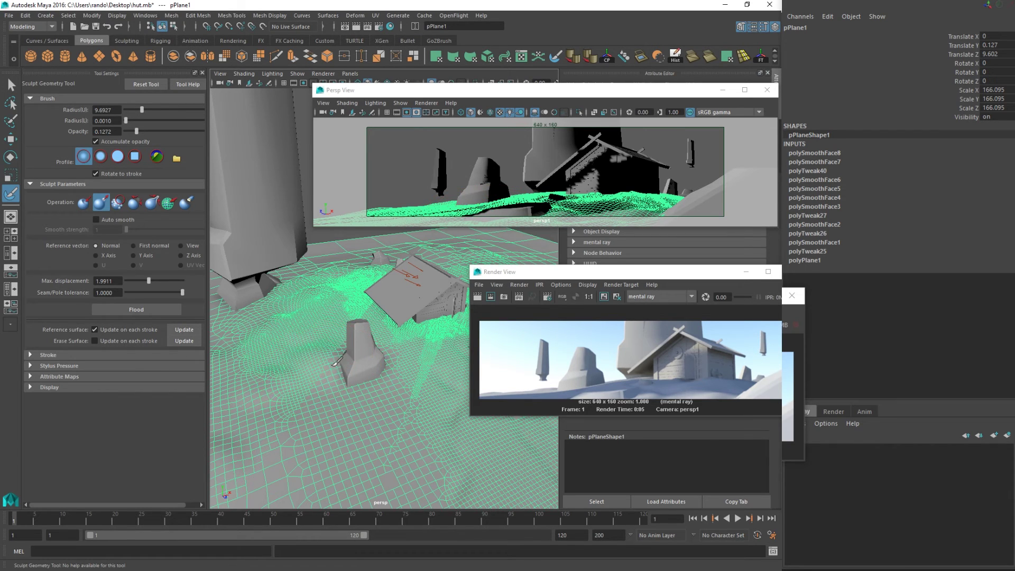
pyautogui.press('b')
pyautogui.moveTo(348, 368); pyautogui.dragTo(306, 367)
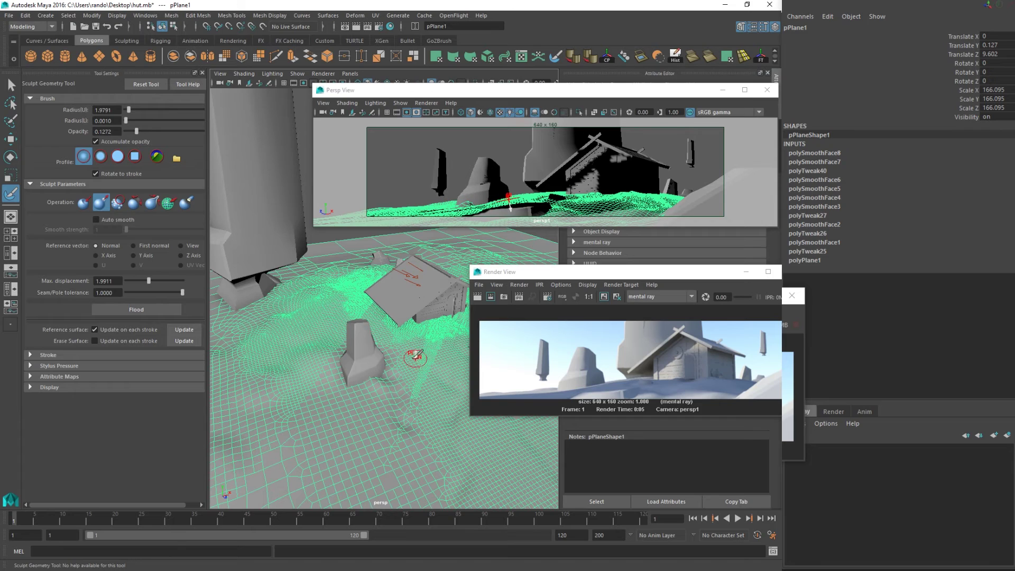
# - Sculpt the ground around the rock beside the hut at opacity 0.0867 and undo the last stroke
pyautogui.keyDown('alt'); pyautogui.moveTo(409, 380); pyautogui.dragTo(351, 365); pyautogui.keyUp('alt')
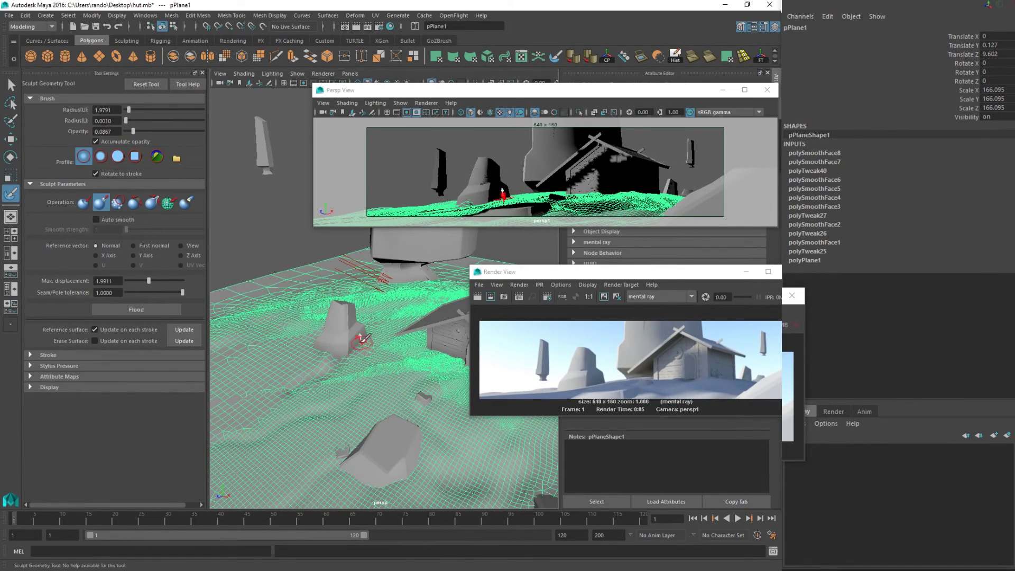
pyautogui.keyDown('alt'); pyautogui.moveTo(382, 371); pyautogui.dragTo(427, 349); pyautogui.keyUp('alt')
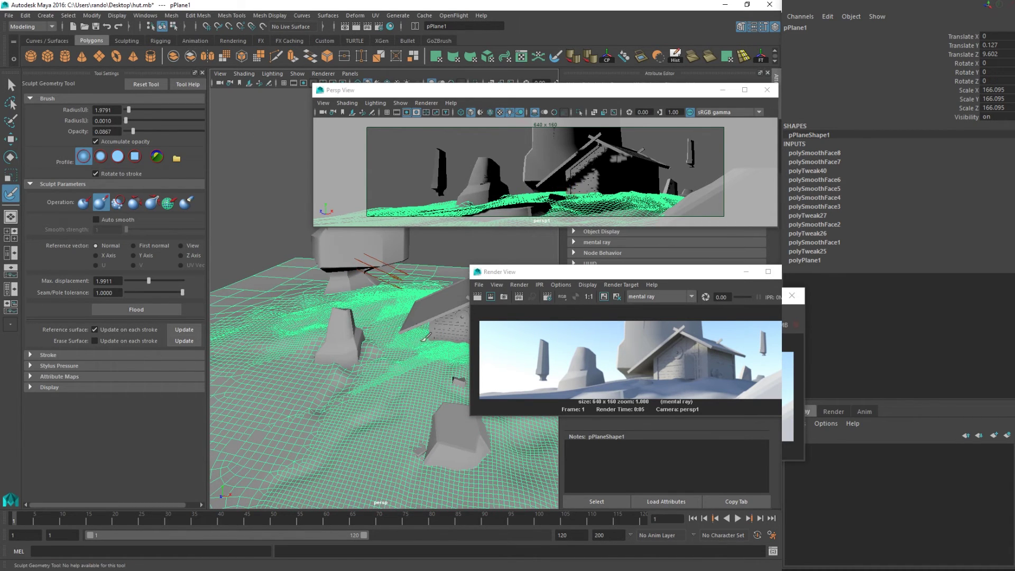
pyautogui.moveTo(374, 376)
pyautogui.keyDown('alt'); pyautogui.mouseDown()
pyautogui.moveTo(368, 389)
pyautogui.moveTo(349, 333)
pyautogui.mouseUp(); pyautogui.keyUp('alt')
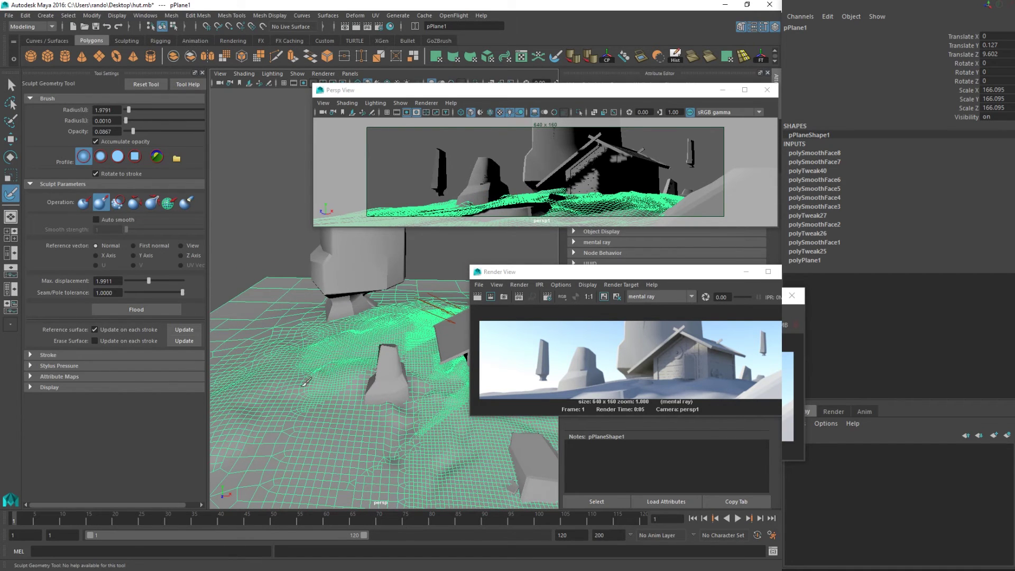
pyautogui.hotkey('ctrl', 'z')
# - Render the persp1 view with mental ray and move the render window clear of the modeling view
pyautogui.click(478, 296)
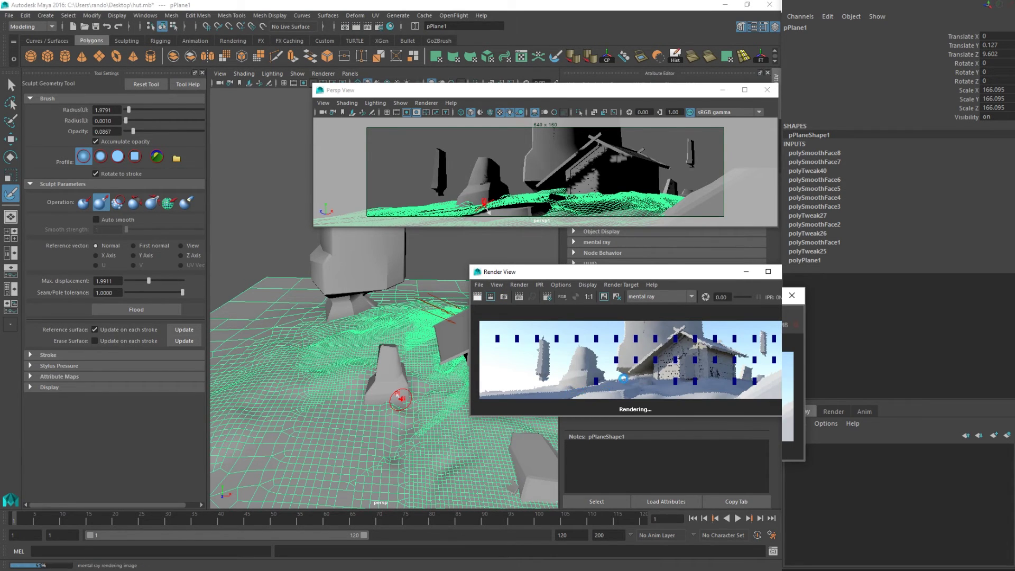
pyautogui.moveTo(664, 273); pyautogui.dragTo(500, 264)
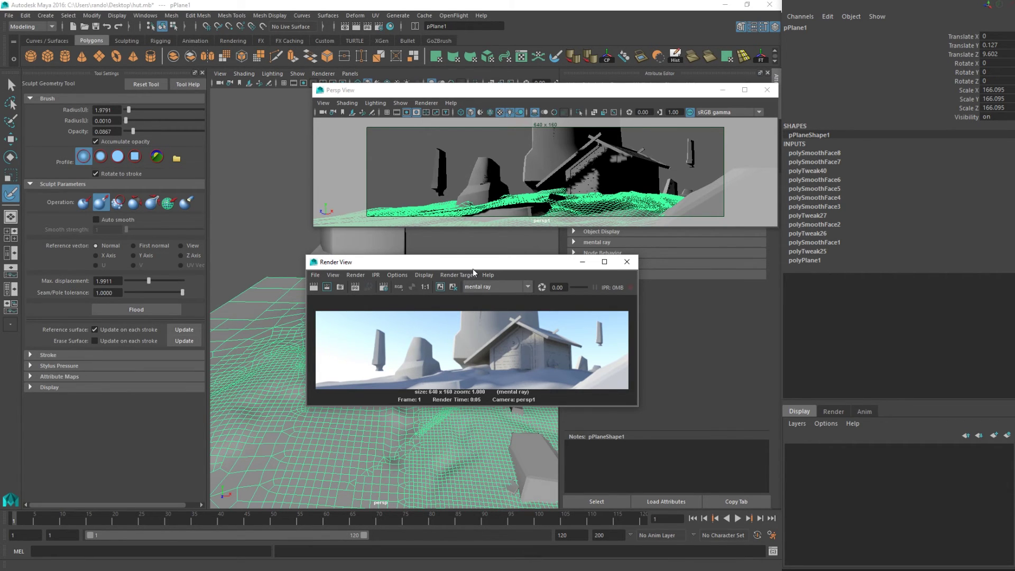
pyautogui.moveTo(474, 268); pyautogui.dragTo(977, 259)
pyautogui.click(415, 285)
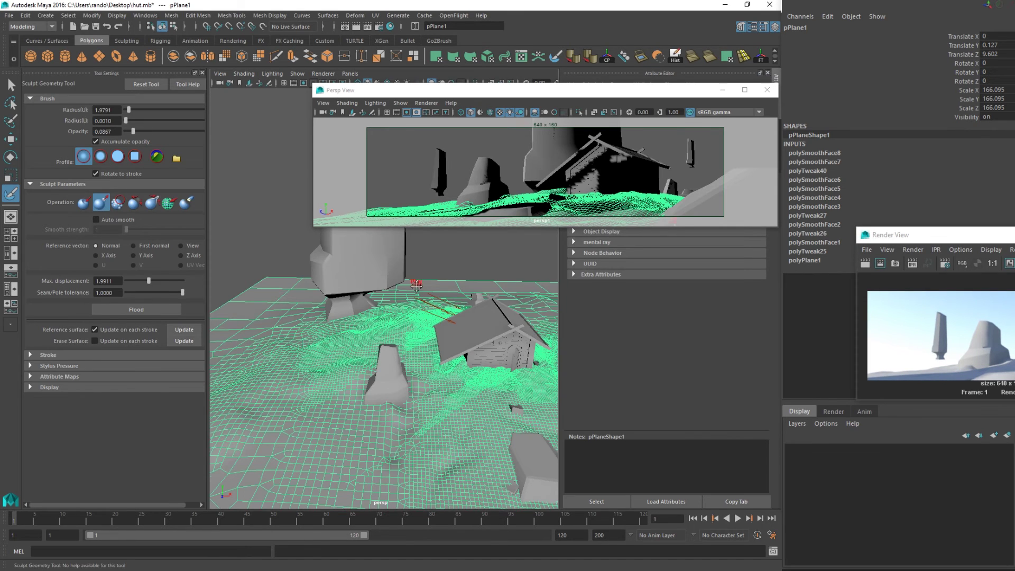
# - Select the large pillar pCube61 behind the hut and raise it to Translate Y 39.193
pyautogui.press('q')
pyautogui.moveTo(415, 286)
pyautogui.keyDown('alt'); pyautogui.mouseDown()
pyautogui.moveTo(333, 334)
pyautogui.moveTo(350, 305)
pyautogui.mouseUp(); pyautogui.keyUp('alt')
pyautogui.click(330, 333)
pyautogui.press('w')
pyautogui.keyDown('alt'); pyautogui.moveTo(350, 306); pyautogui.dragTo(328, 328, button='middle'); pyautogui.keyUp('alt')
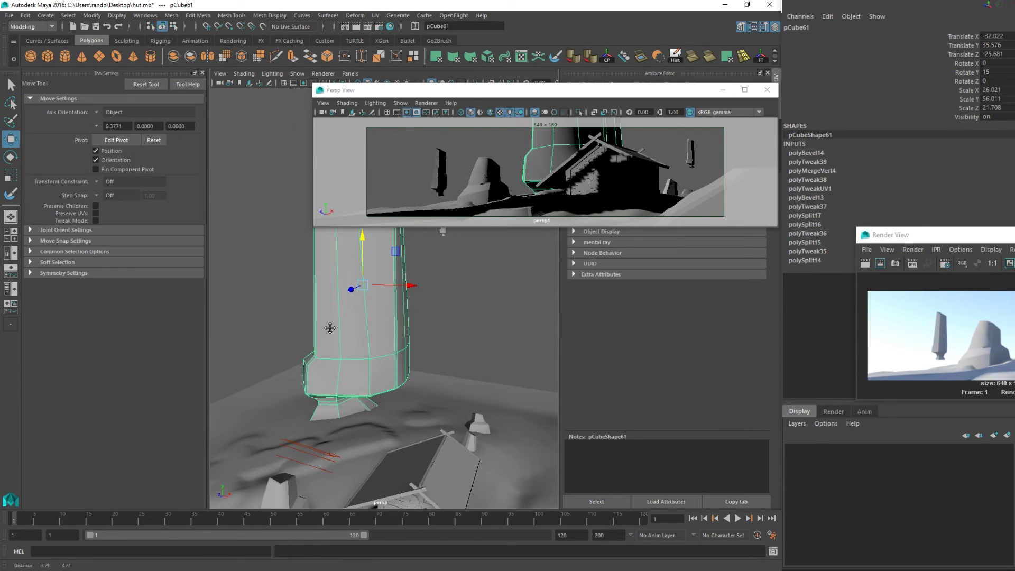
pyautogui.moveTo(362, 238)
pyautogui.mouseDown()
pyautogui.moveTo(362, 253)
pyautogui.moveTo(372, 217)
pyautogui.moveTo(375, 225)
pyautogui.mouseUp()
pyautogui.keyDown('alt'); pyautogui.moveTo(338, 300); pyautogui.dragTo(347, 308); pyautogui.keyUp('alt')
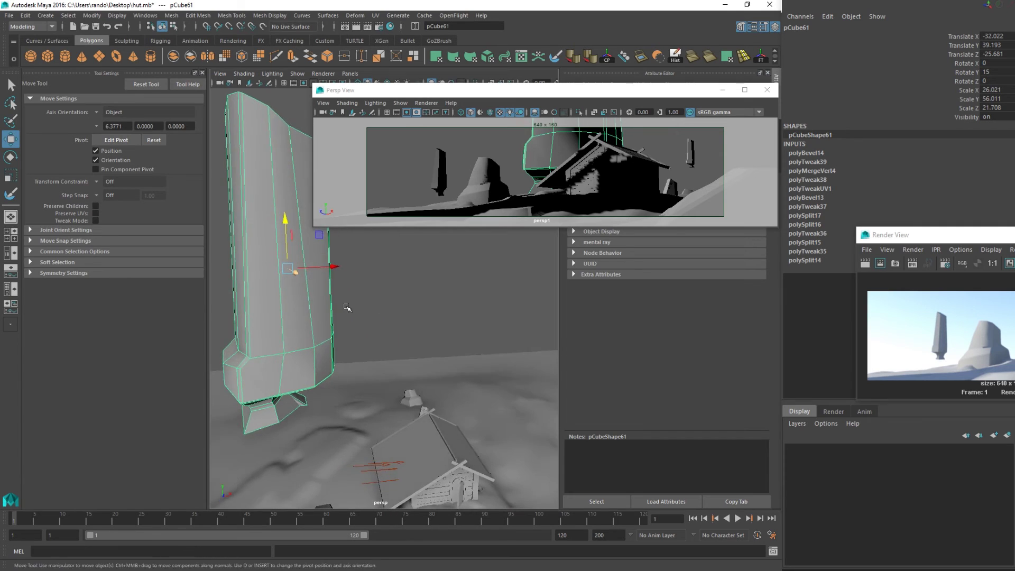
# - Try scaling the selected components along the pillar's narrow vertical corner strip and undo the change
pyautogui.keyDown('alt'); pyautogui.moveTo(347, 308); pyautogui.dragTo(343, 385, button='middle'); pyautogui.keyUp('alt')
pyautogui.rightClick(302, 376)
pyautogui.click(302, 306)
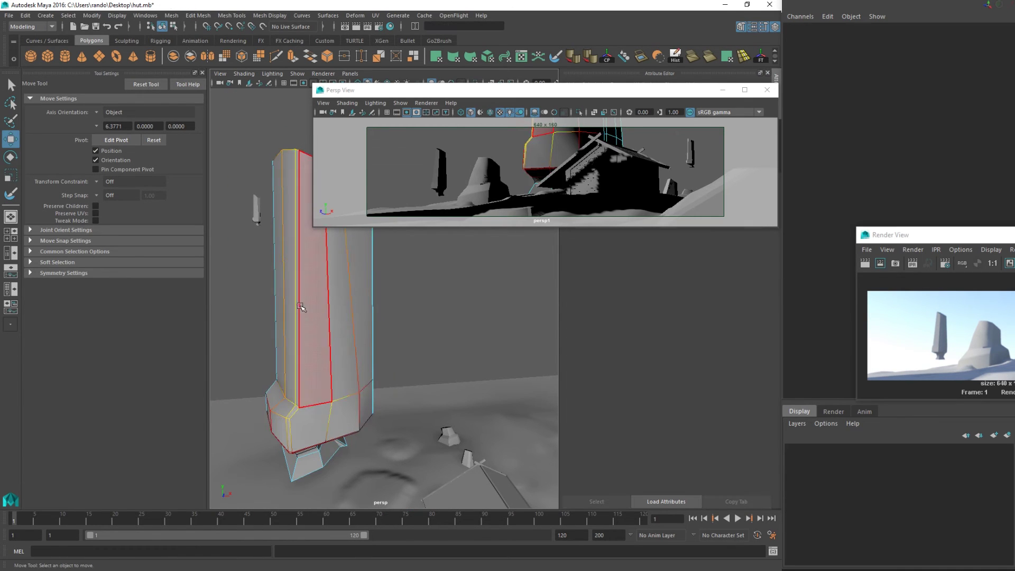
pyautogui.click(297, 309)
pyautogui.press('b')
pyautogui.keyDown('shift'); pyautogui.click(297, 409); pyautogui.keyUp('shift')
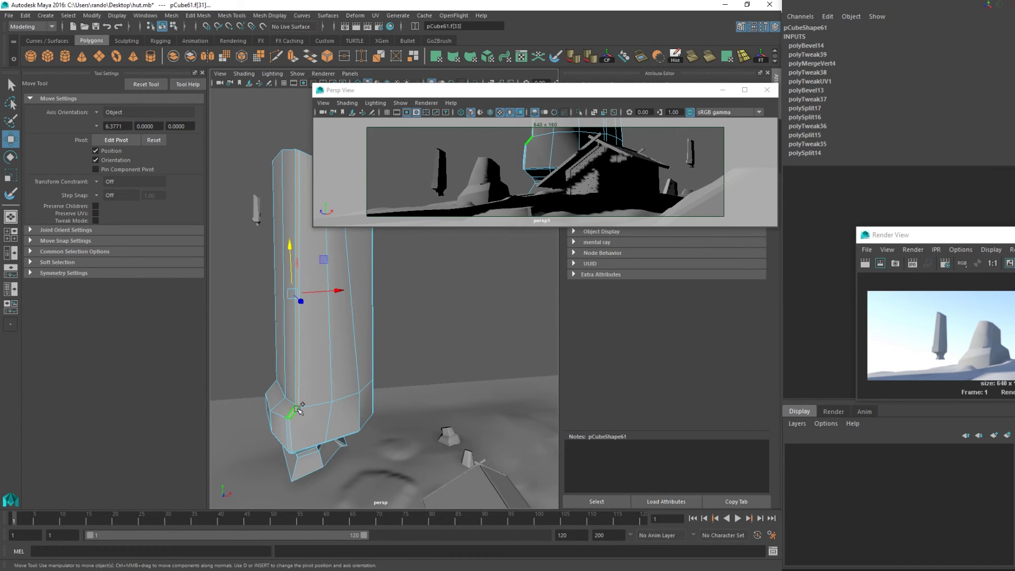
pyautogui.click(298, 313)
pyautogui.press('r')
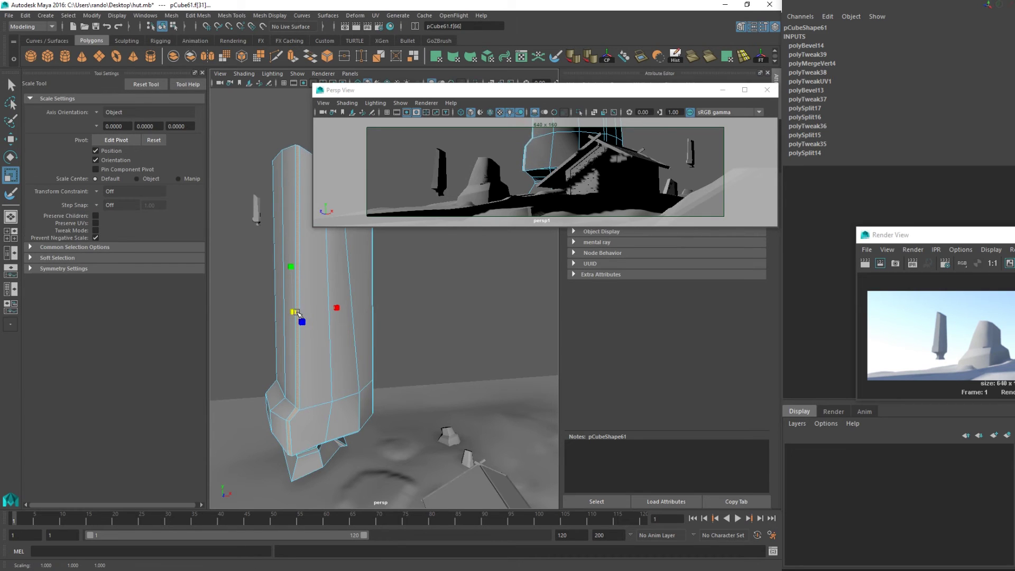
pyautogui.hotkey('ctrl', 'z')
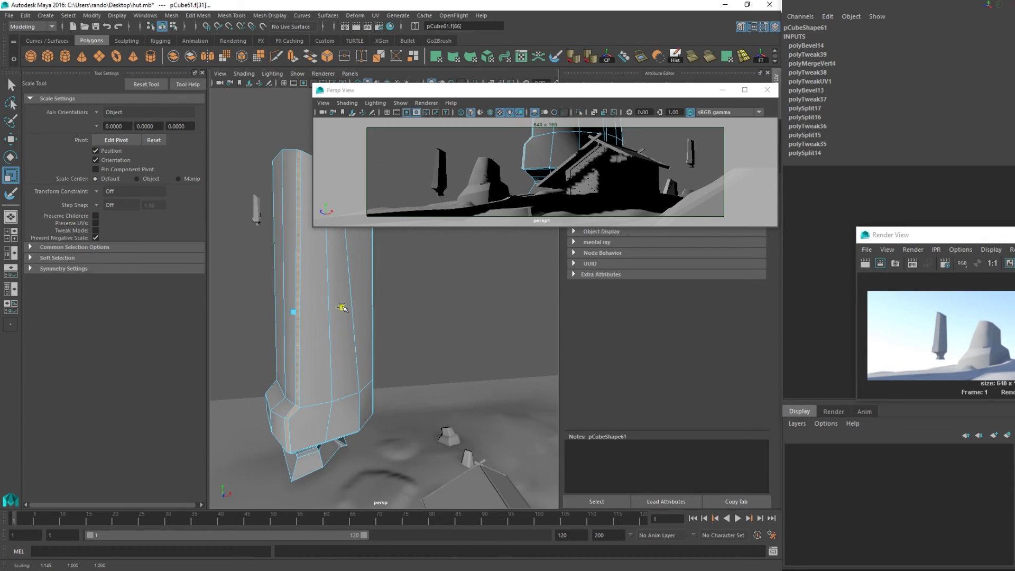
# - Move the vertical edges along the pillar's corner slightly, then return the pillar to object mode and deselect it
pyautogui.keyDown('alt'); pyautogui.moveTo(305, 314); pyautogui.dragTo(309, 335); pyautogui.keyUp('alt')
pyautogui.press('q')
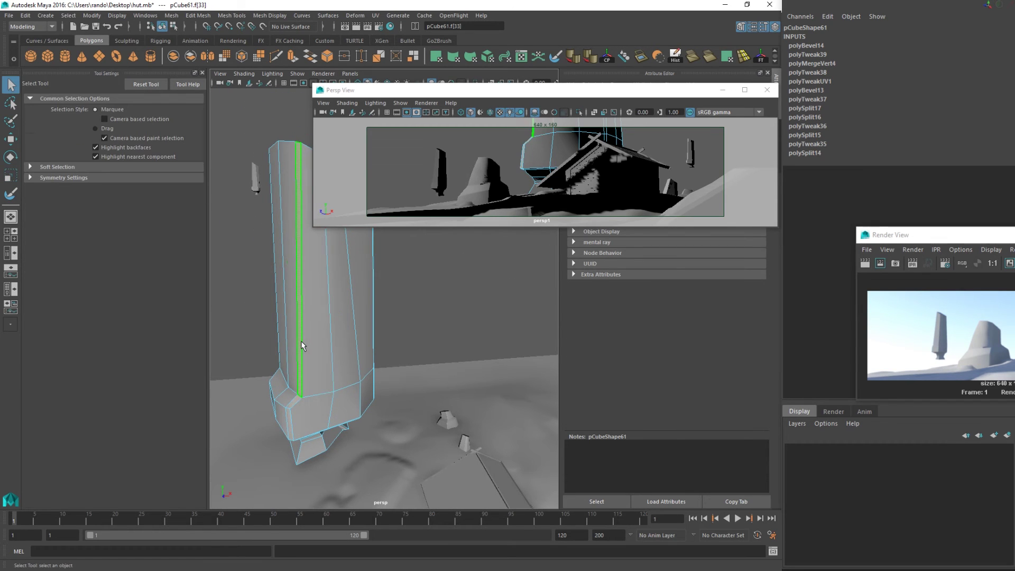
pyautogui.click(308, 335)
pyautogui.moveTo(308, 335); pyautogui.dragTo(303, 249, button='right')
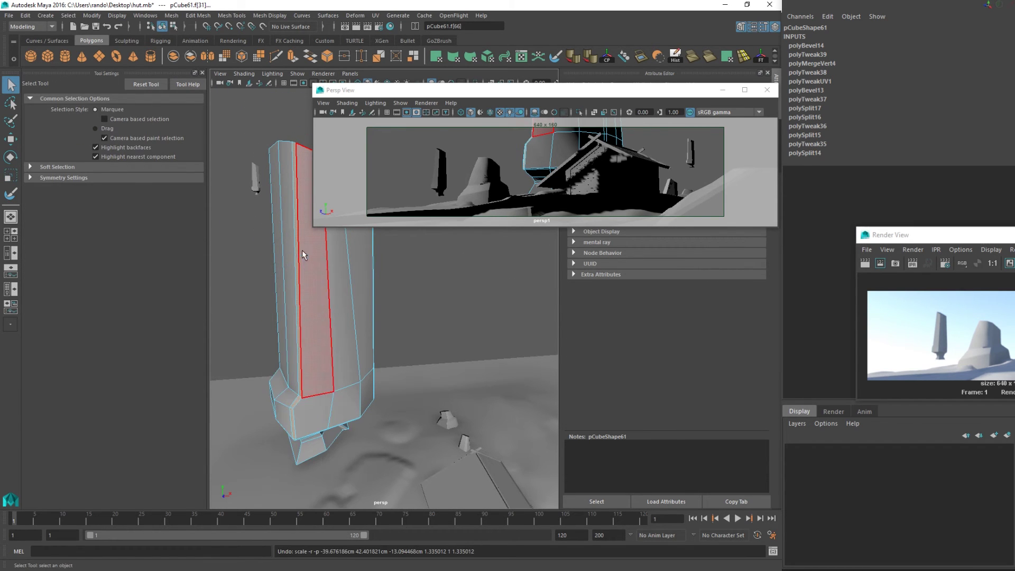
pyautogui.click(299, 291)
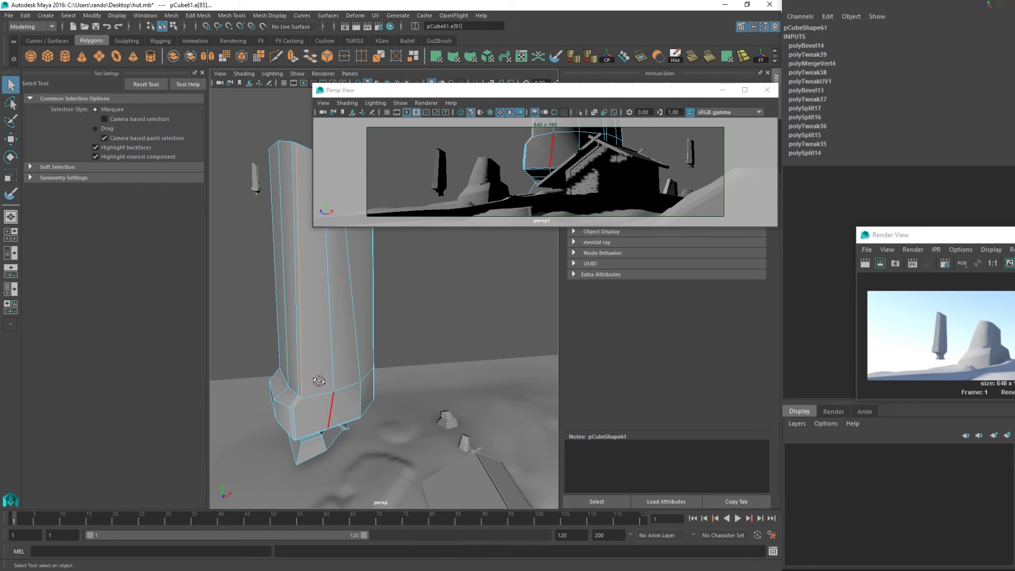
pyautogui.keyDown('alt'); pyautogui.moveTo(319, 380); pyautogui.dragTo(309, 405); pyautogui.keyUp('alt')
pyautogui.press('w')
pyautogui.click(302, 314)
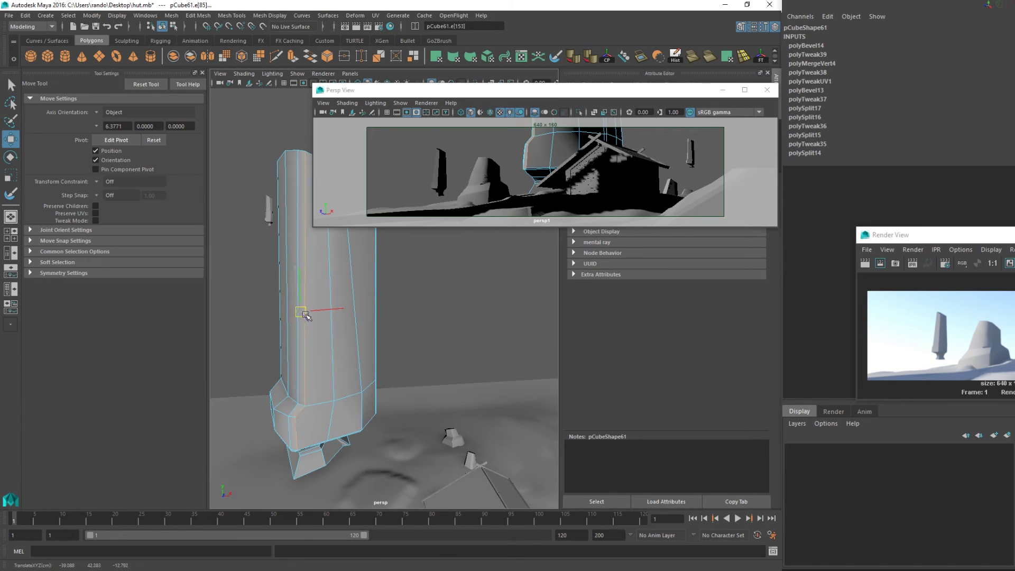
pyautogui.moveTo(308, 316)
pyautogui.keyDown('alt'); pyautogui.mouseDown()
pyautogui.moveTo(338, 316)
pyautogui.moveTo(288, 317)
pyautogui.mouseUp(); pyautogui.keyUp('alt')
pyautogui.press('q')
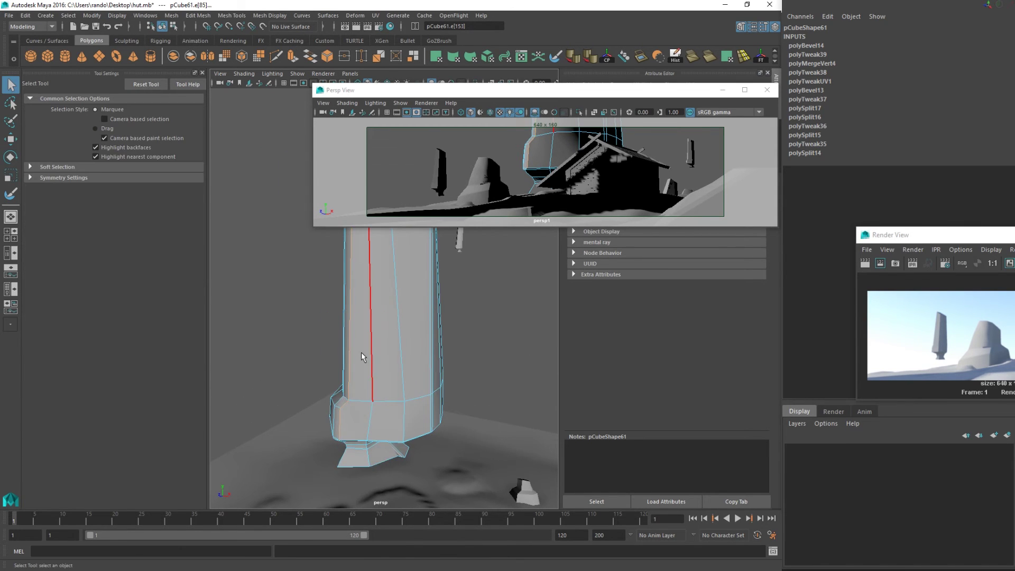
pyautogui.moveTo(362, 280); pyautogui.dragTo(408, 268, button='right')
pyautogui.click(479, 364)
# - Render the persp1 view with mental ray to check the raised pillar and move the render window clear of the modeling view
pyautogui.keyDown('alt'); pyautogui.moveTo(453, 398); pyautogui.dragTo(401, 388, button='right'); pyautogui.keyUp('alt')
pyautogui.keyDown('alt'); pyautogui.moveTo(401, 389); pyautogui.dragTo(405, 382); pyautogui.keyUp('alt')
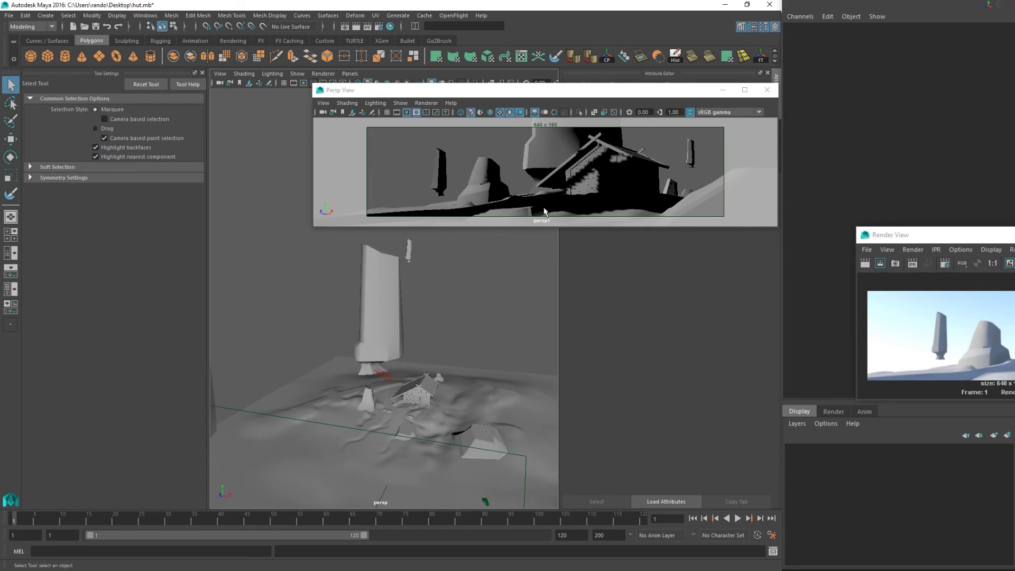
pyautogui.click(870, 265)
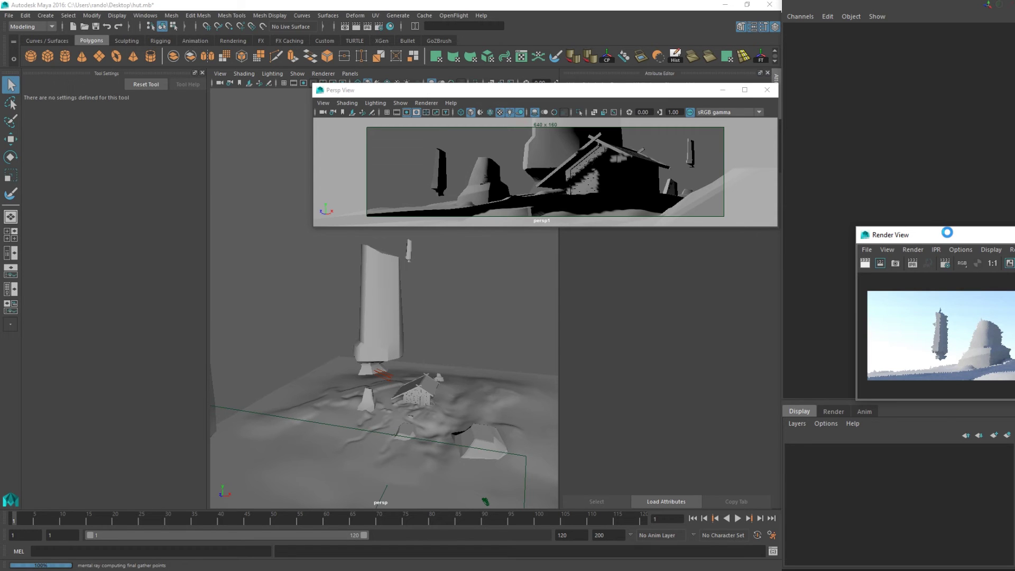
pyautogui.moveTo(976, 234); pyautogui.dragTo(454, 336)
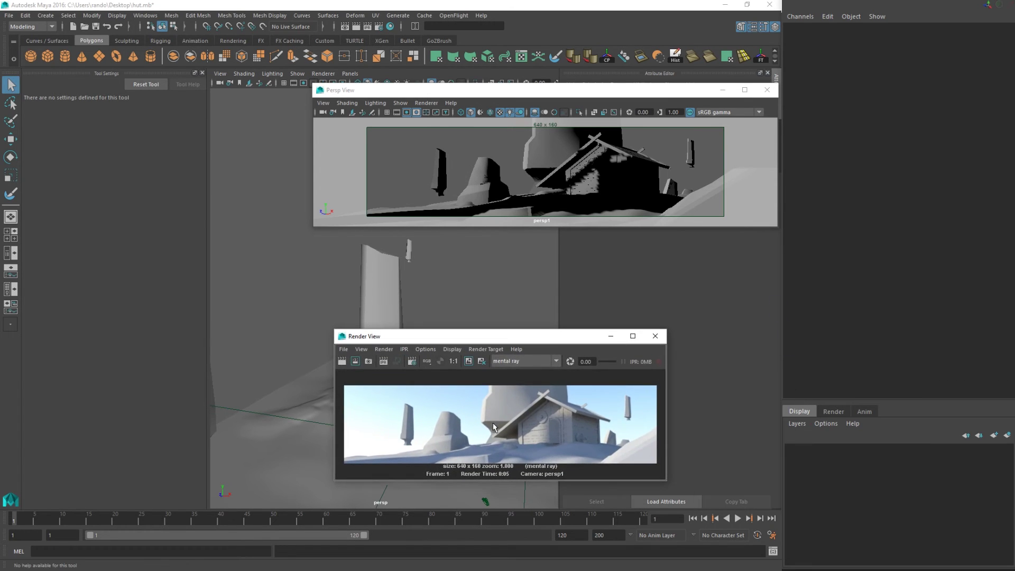
pyautogui.moveTo(520, 339); pyautogui.dragTo(971, 271)
# - Select the lengthwise edges down the middle of pillar pCube61's side and shift them slightly in the horizontal plane
pyautogui.click(370, 330)
pyautogui.press('f')
pyautogui.keyDown('alt'); pyautogui.moveTo(415, 341); pyautogui.dragTo(392, 408); pyautogui.keyUp('alt')
pyautogui.keyDown('alt'); pyautogui.moveTo(388, 355); pyautogui.dragTo(370, 453, button='middle'); pyautogui.keyUp('alt')
pyautogui.rightClick(364, 370)
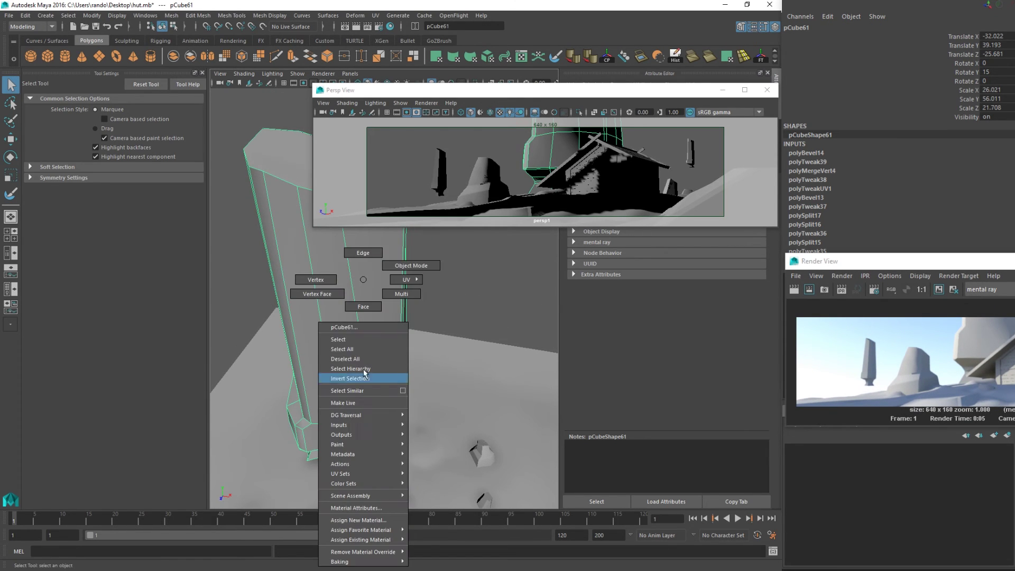
pyautogui.click(364, 253)
pyautogui.keyDown('alt'); pyautogui.moveTo(387, 422); pyautogui.dragTo(386, 359); pyautogui.keyUp('alt')
pyautogui.press('w')
pyautogui.moveTo(396, 328); pyautogui.dragTo(392, 346, button='middle')
pyautogui.click(347, 318)
pyautogui.keyDown('shift'); pyautogui.click(348, 326); pyautogui.keyUp('shift')
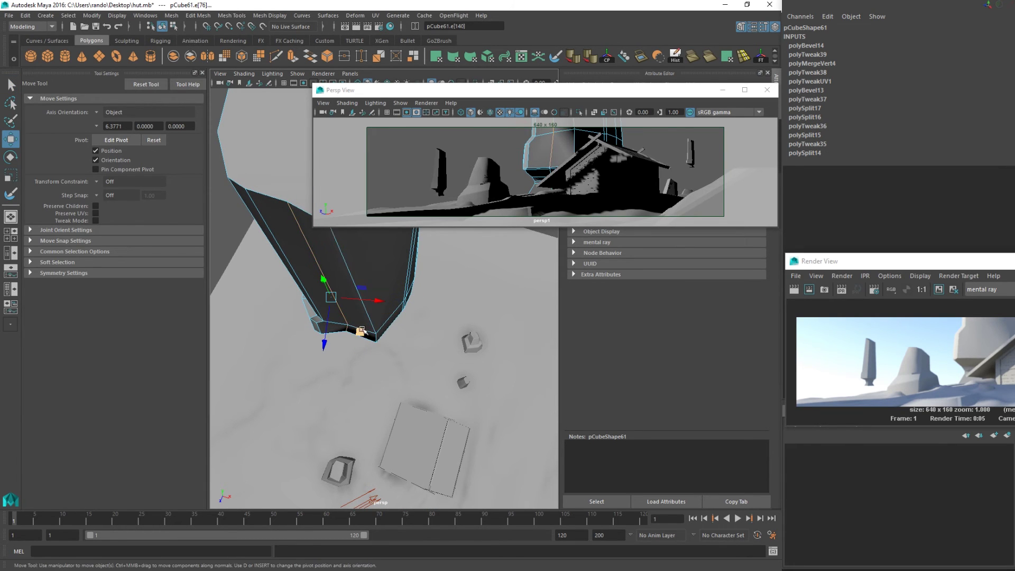
pyautogui.moveTo(361, 332); pyautogui.dragTo(363, 327)
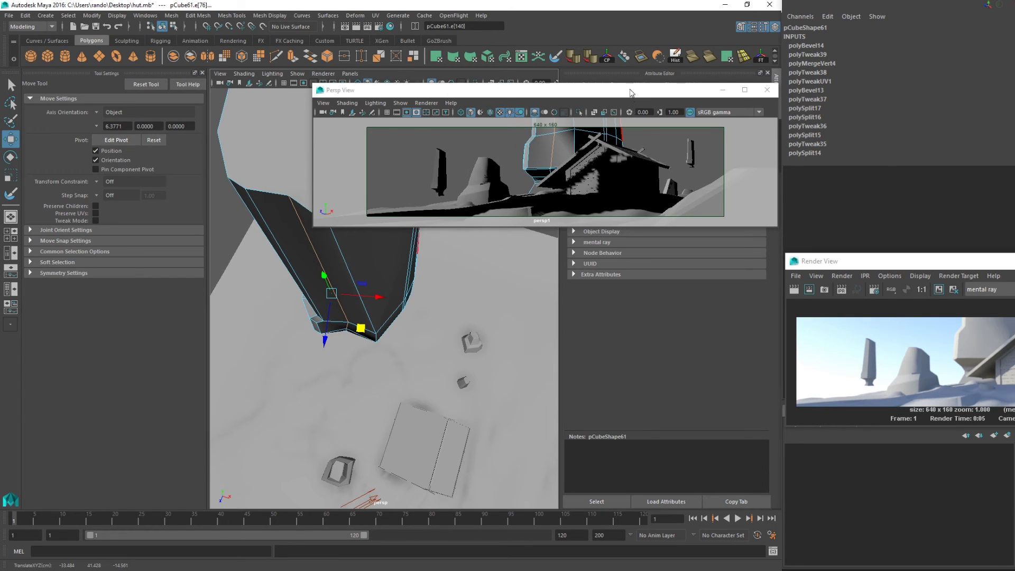
# - Extend the pillar's edge selection down across its underside and narrow neck
pyautogui.moveTo(632, 93); pyautogui.dragTo(598, 272)
pyautogui.keyDown('alt'); pyautogui.moveTo(402, 228); pyautogui.dragTo(481, 188); pyautogui.keyUp('alt')
pyautogui.keyDown('alt'); pyautogui.moveTo(370, 424); pyautogui.dragTo(365, 399); pyautogui.keyUp('alt')
pyautogui.keyDown('alt'); pyautogui.moveTo(365, 399); pyautogui.dragTo(392, 256, button='middle'); pyautogui.keyUp('alt')
pyautogui.keyDown('alt'); pyautogui.moveTo(419, 379); pyautogui.dragTo(385, 396, button='right'); pyautogui.keyUp('alt')
pyautogui.keyDown('alt'); pyautogui.moveTo(385, 397); pyautogui.dragTo(370, 363); pyautogui.keyUp('alt')
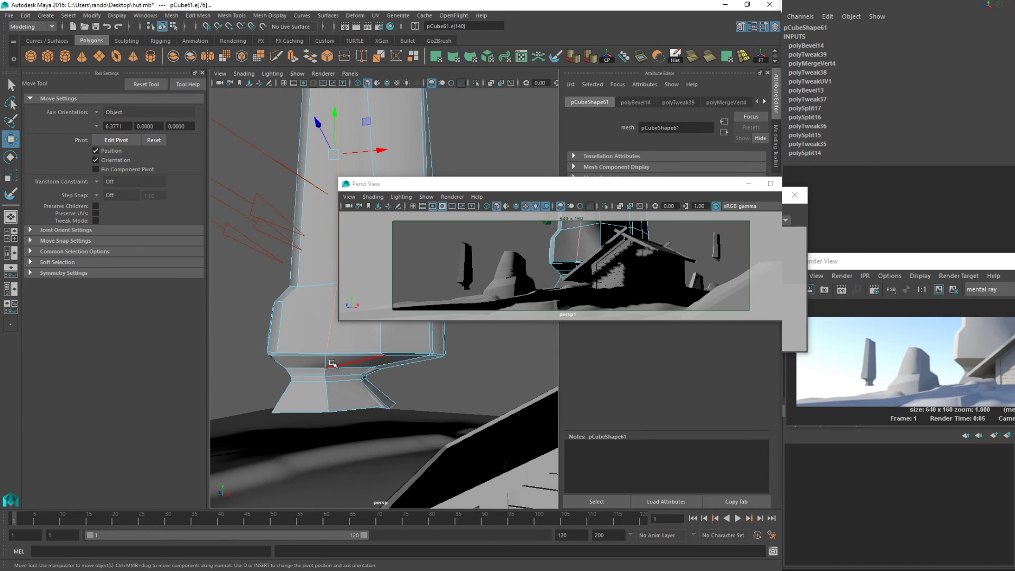
pyautogui.keyDown('shift'); pyautogui.click(327, 363); pyautogui.keyUp('shift')
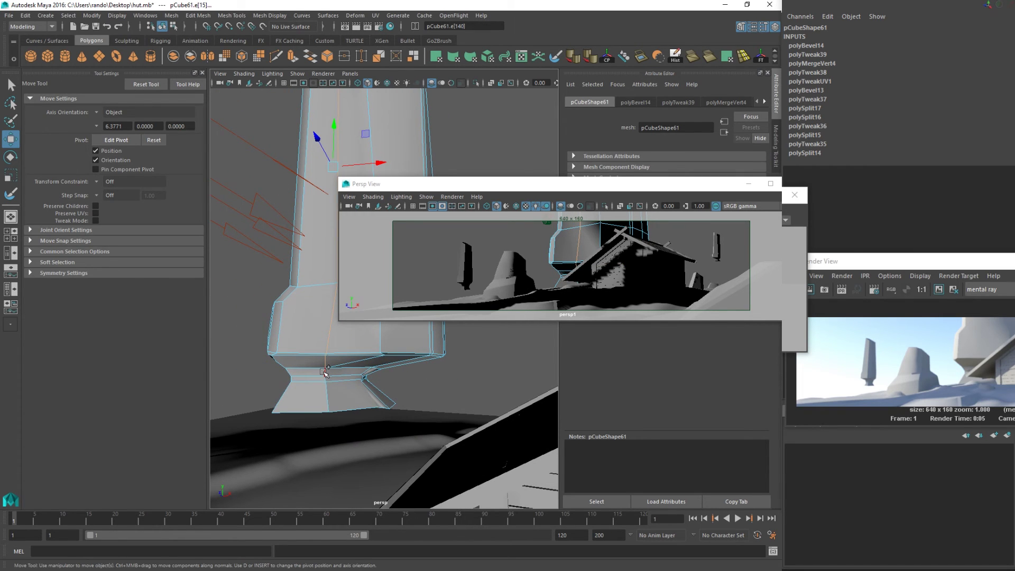
pyautogui.keyDown('shift'); pyautogui.click(326, 376); pyautogui.keyUp('shift')
# - Render the persp1 view again with mental ray to check the pillar's reshaped side
pyautogui.moveTo(613, 187); pyautogui.dragTo(485, 238)
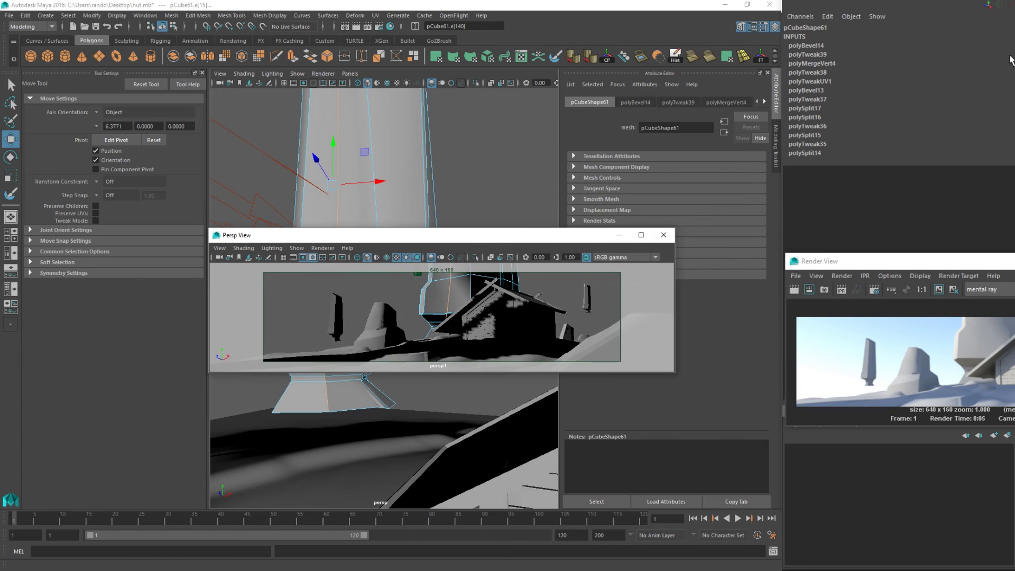
pyautogui.moveTo(976, 262); pyautogui.dragTo(445, 289)
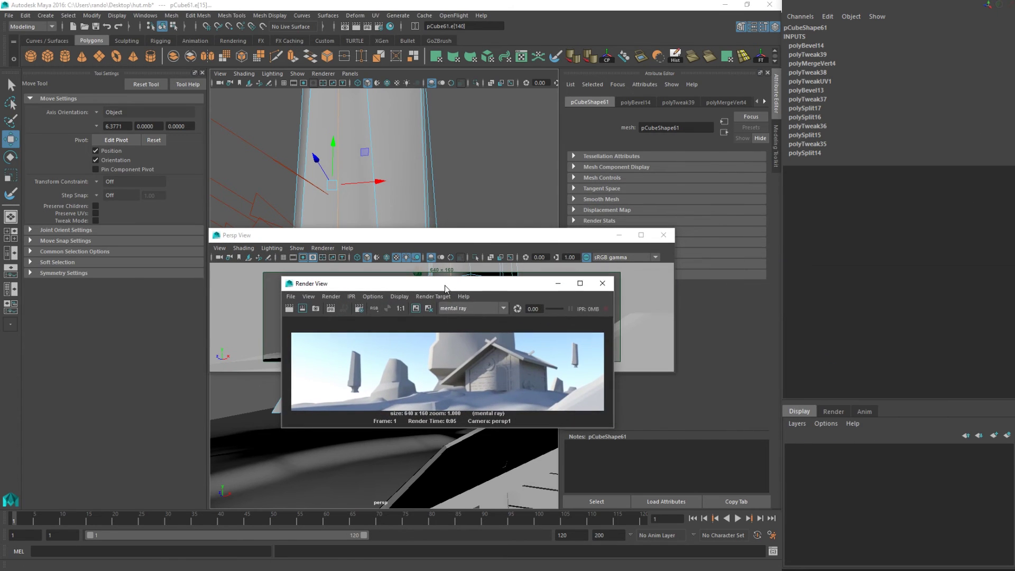
pyautogui.click(292, 309)
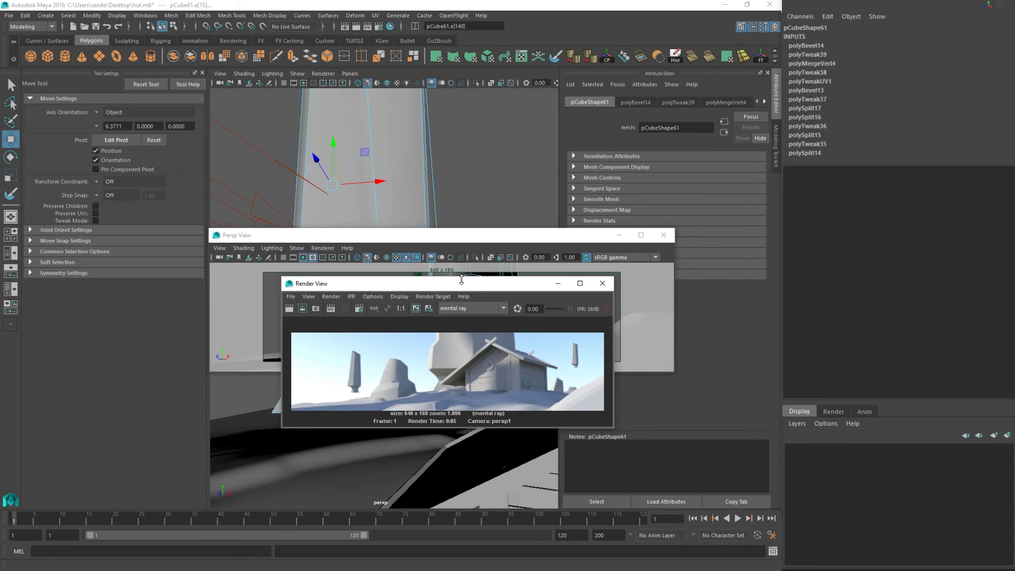
pyautogui.moveTo(461, 280); pyautogui.dragTo(893, 289)
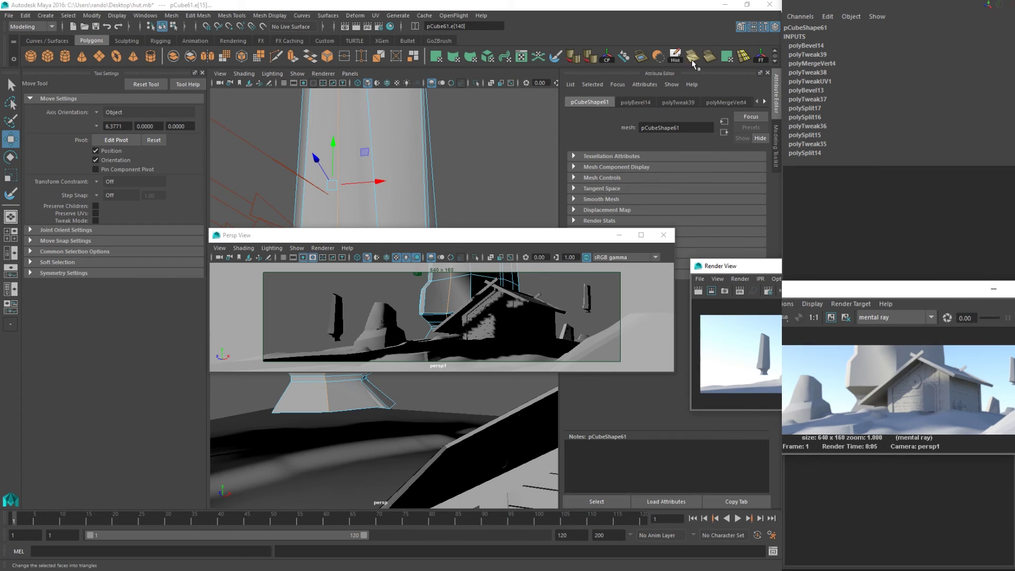
# - Open the Modeling Toolkit and rearrange the render and persp1 camera windows to clear the pillar's base
pyautogui.click(741, 28)
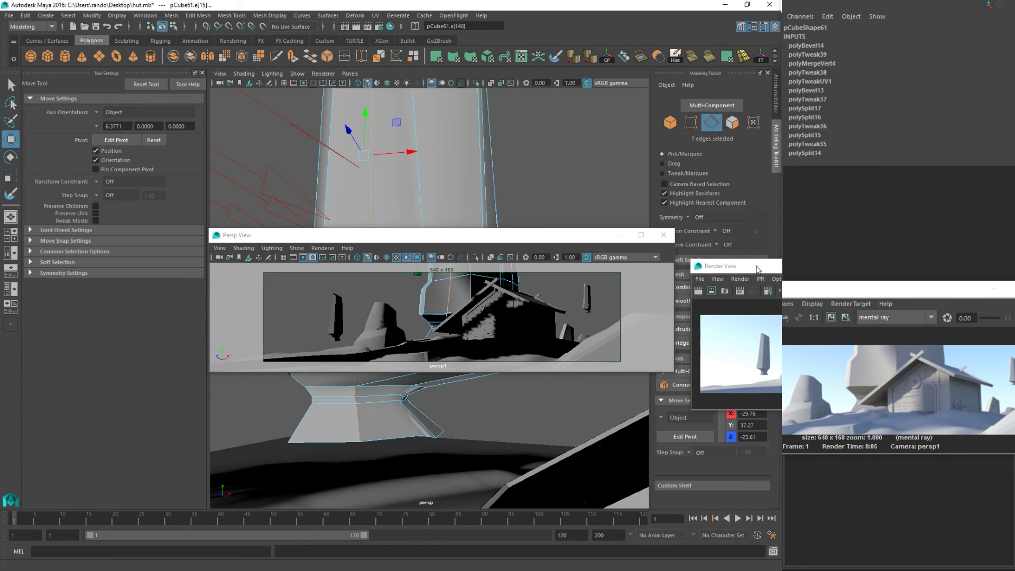
pyautogui.moveTo(758, 269); pyautogui.dragTo(517, 116)
pyautogui.moveTo(353, 239); pyautogui.dragTo(180, 69)
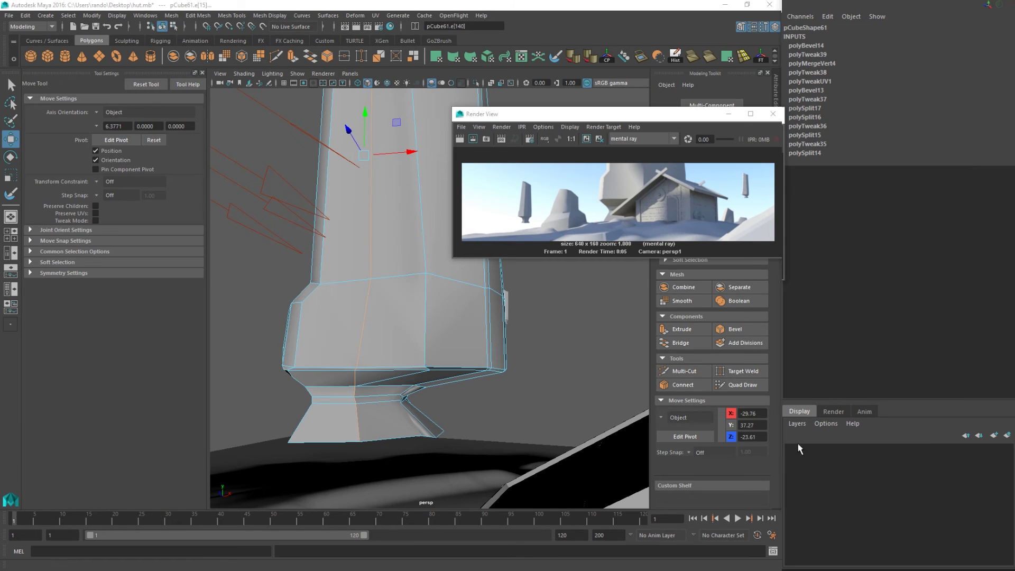
# - Try beveling the selected lengthwise edge line of the pillar and undo each bevel
pyautogui.click(735, 329)
pyautogui.keyDown('alt'); pyautogui.moveTo(370, 324); pyautogui.dragTo(357, 393); pyautogui.keyUp('alt')
pyautogui.hotkey('ctrl', 'z')
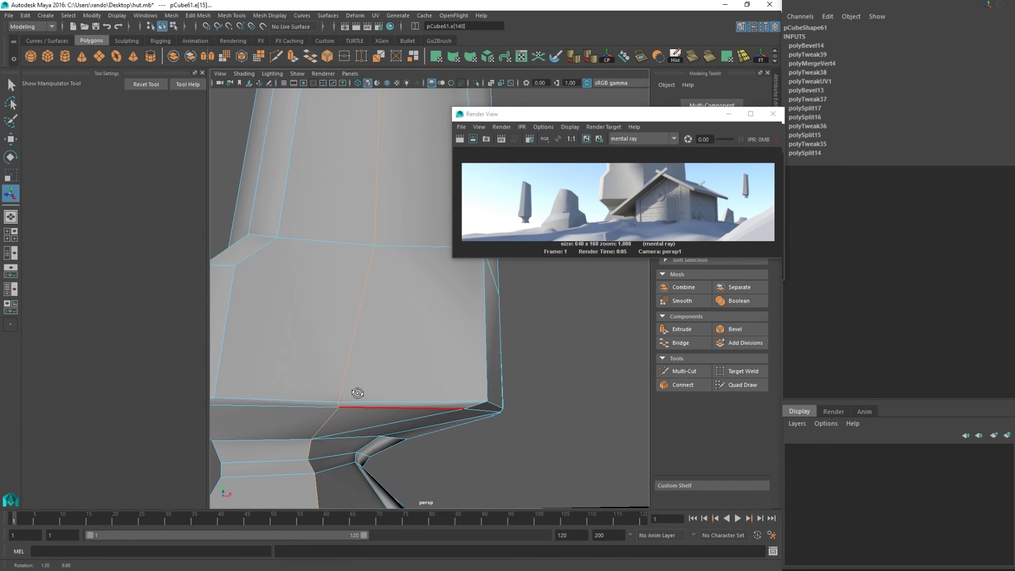
pyautogui.click(733, 329)
pyautogui.hotkey('ctrl', 'z')
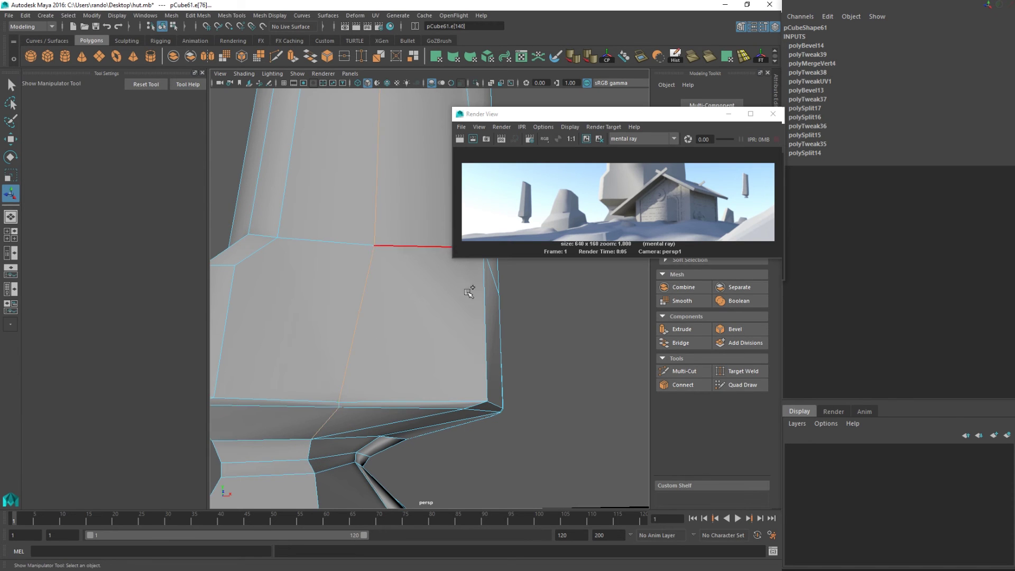
pyautogui.click(734, 329)
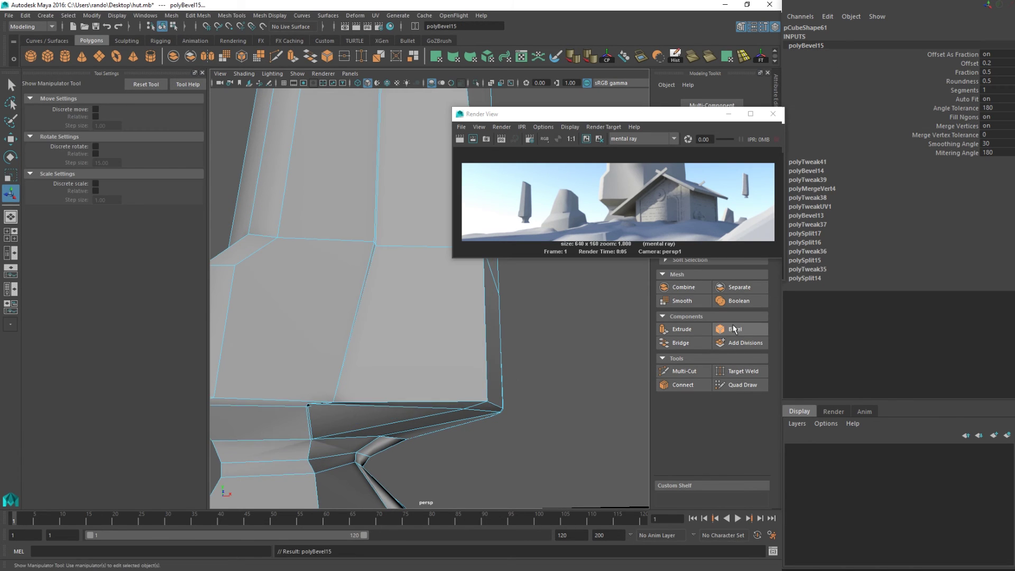
pyautogui.keyDown('alt'); pyautogui.moveTo(339, 391); pyautogui.dragTo(397, 404); pyautogui.keyUp('alt')
pyautogui.hotkey('ctrl', 'z')
# - Select the vertex where the lengthwise edge meets the pillar's lower rim and move it slightly upward
pyautogui.press('q')
pyautogui.moveTo(376, 276); pyautogui.dragTo(339, 271, button='right')
pyautogui.click(380, 361)
pyautogui.press('w')
pyautogui.moveTo(379, 350); pyautogui.dragTo(376, 330)
pyautogui.click(373, 341)
# - Return to edge selection and bevel the lengthwise edge line running down to the pillar's underside
pyautogui.moveTo(388, 274); pyautogui.dragTo(390, 248, button='right')
pyautogui.click(391, 247)
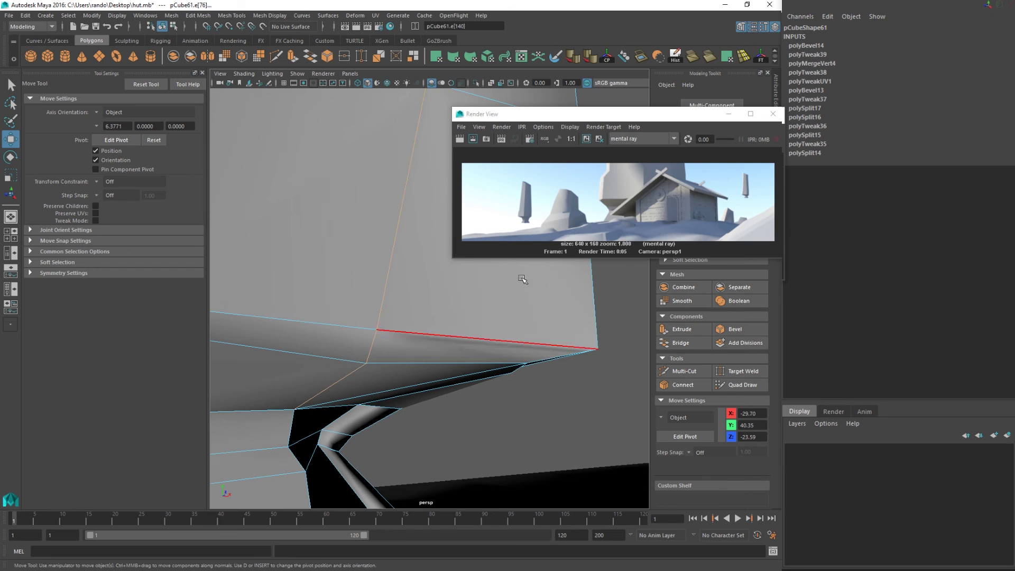
pyautogui.click(740, 332)
pyautogui.keyDown('alt'); pyautogui.moveTo(454, 335); pyautogui.dragTo(341, 339); pyautogui.keyUp('alt')
# - Select the neighbouring lengthwise edge line from the pillar's shaft down to the neck and bevel it
pyautogui.click(439, 323)
pyautogui.keyDown('alt'); pyautogui.moveTo(439, 323); pyautogui.dragTo(415, 383); pyautogui.keyUp('alt')
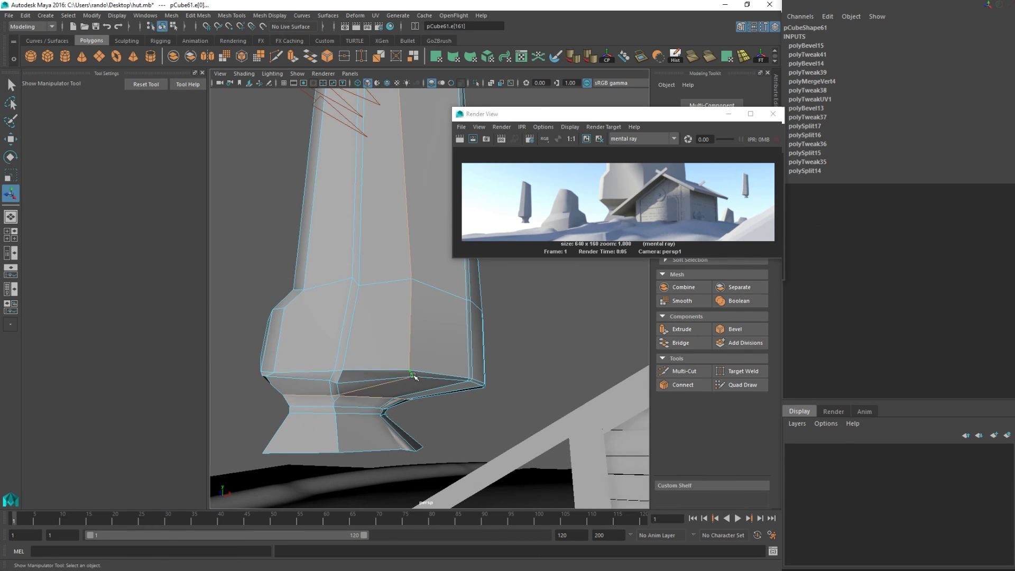
pyautogui.click(410, 307)
pyautogui.keyDown('alt'); pyautogui.moveTo(409, 306); pyautogui.dragTo(377, 499, button='middle'); pyautogui.keyUp('alt')
pyautogui.keyDown('shift'); pyautogui.click(365, 241); pyautogui.keyUp('shift')
pyautogui.keyDown('alt'); pyautogui.moveTo(365, 365); pyautogui.dragTo(476, 358, button='middle'); pyautogui.keyUp('alt')
pyautogui.click(728, 330)
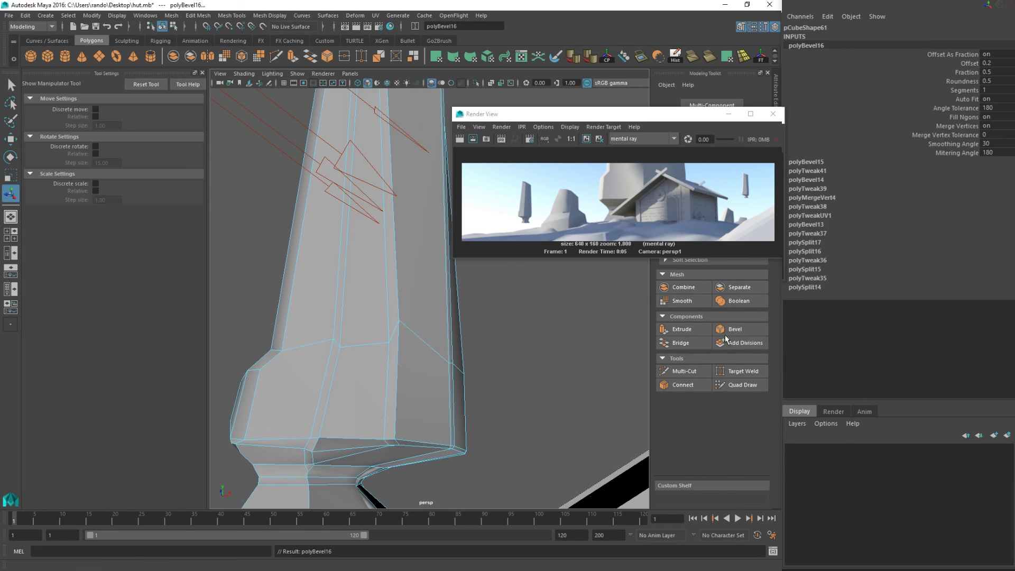
# - Adjust the vertices where the bevels cross the pillar's shoulder and render the persp1 view again with mental ray
pyautogui.keyDown('alt'); pyautogui.moveTo(459, 397); pyautogui.dragTo(410, 406); pyautogui.keyUp('alt')
pyautogui.press('q')
pyautogui.moveTo(392, 279); pyautogui.dragTo(361, 297, button='right')
pyautogui.moveTo(390, 372); pyautogui.dragTo(390, 349)
pyautogui.press('w')
pyautogui.click(401, 345)
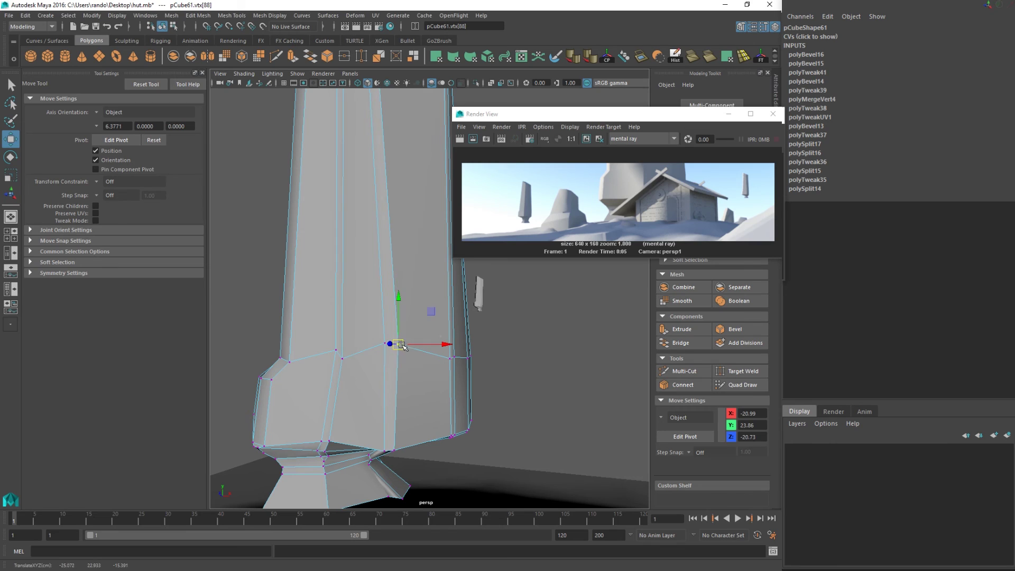
pyautogui.click(343, 358)
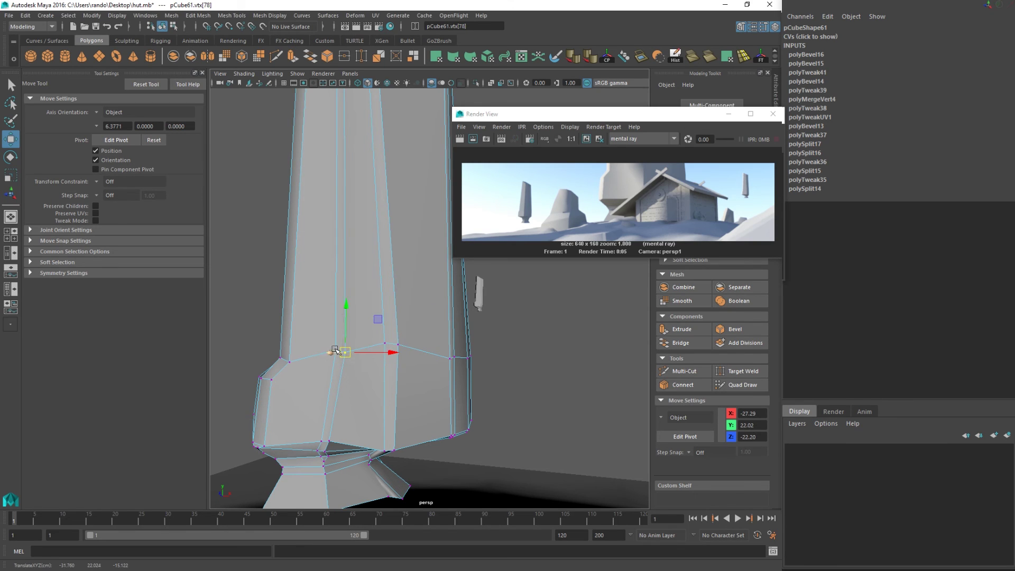
pyautogui.click(337, 352)
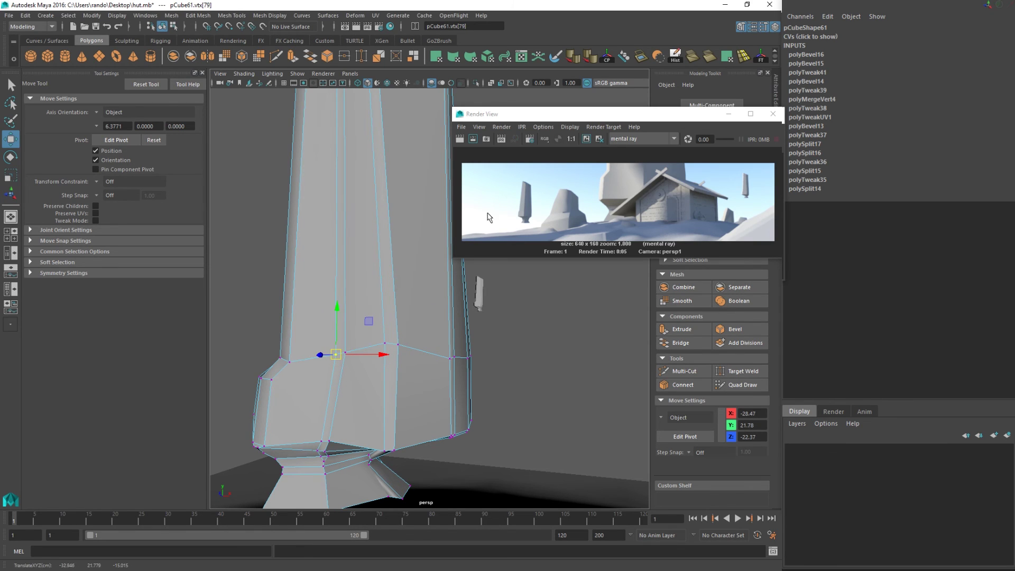
pyautogui.click(461, 139)
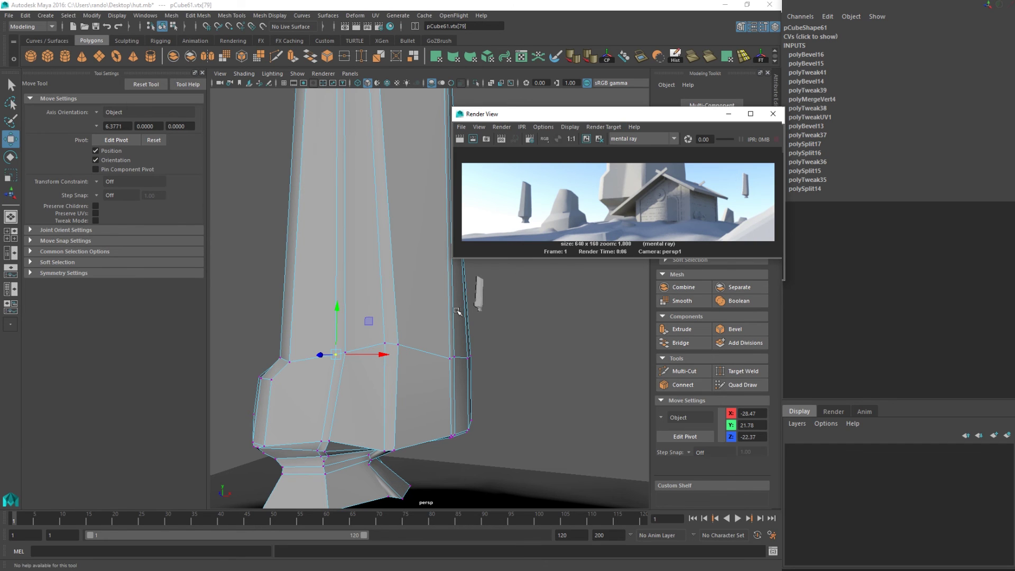
# - Select the rim vertices at the beveled edge and insert three edge loops around the pillar's shaft just above the shoulder
pyautogui.moveTo(367, 365)
pyautogui.keyDown('alt'); pyautogui.mouseDown()
pyautogui.moveTo(335, 374)
pyautogui.moveTo(358, 373)
pyautogui.mouseUp(); pyautogui.keyUp('alt')
pyautogui.moveTo(324, 343); pyautogui.dragTo(352, 361)
pyautogui.keyDown('alt'); pyautogui.moveTo(354, 364); pyautogui.dragTo(358, 294); pyautogui.keyUp('alt')
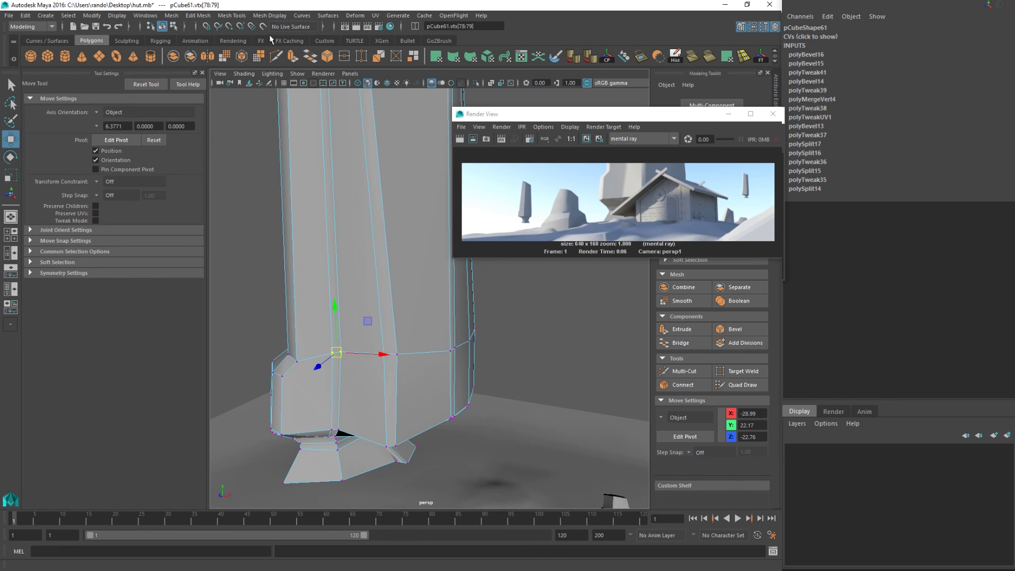
pyautogui.click(276, 56)
pyautogui.keyDown('ctrl'); pyautogui.click(350, 265); pyautogui.keyUp('ctrl')
pyautogui.keyDown('ctrl'); pyautogui.click(353, 294); pyautogui.keyUp('ctrl')
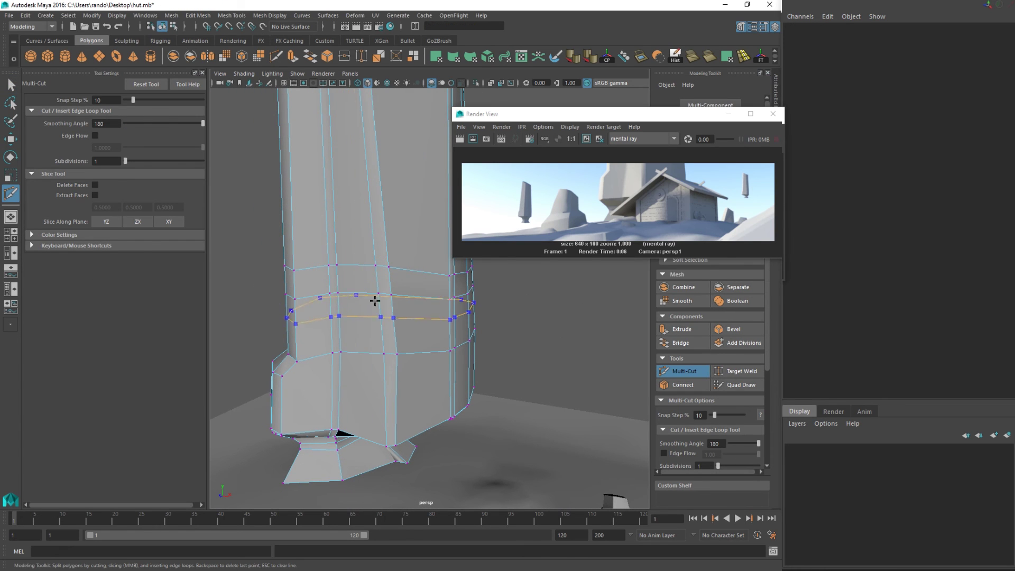
# - Select the middle one of the new edge loops and scale it slightly inward to form a groove around the shaft
pyautogui.press('q')
pyautogui.rightClick(360, 275)
pyautogui.click(359, 248)
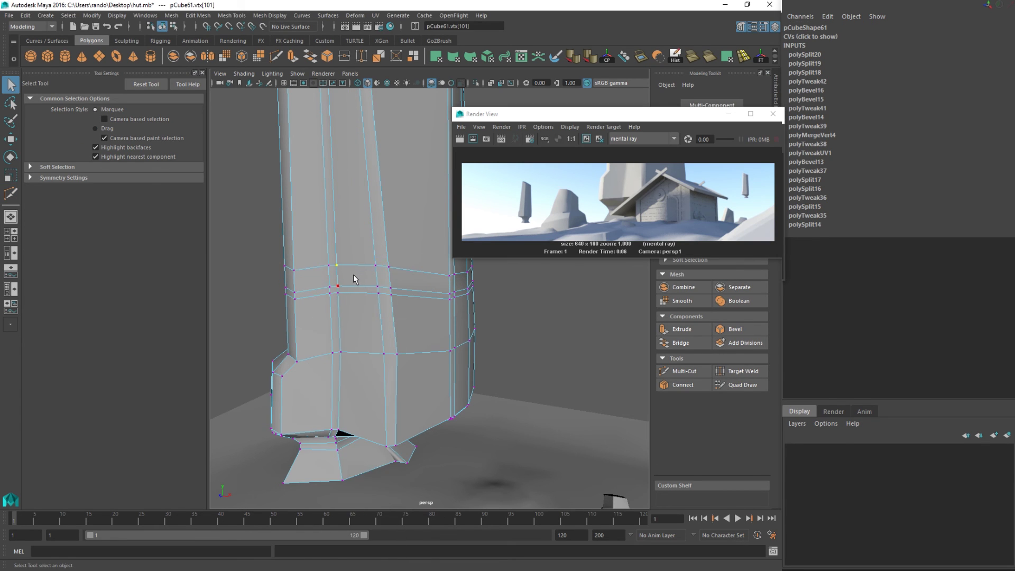
pyautogui.click(358, 285)
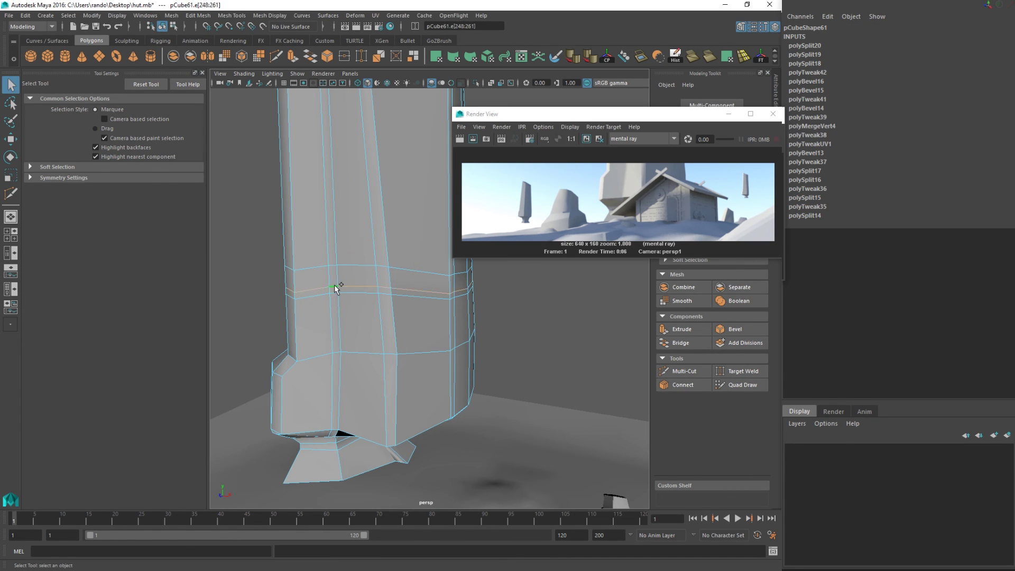
pyautogui.doubleClick(334, 284)
pyautogui.press('r')
pyautogui.moveTo(378, 281); pyautogui.dragTo(374, 284)
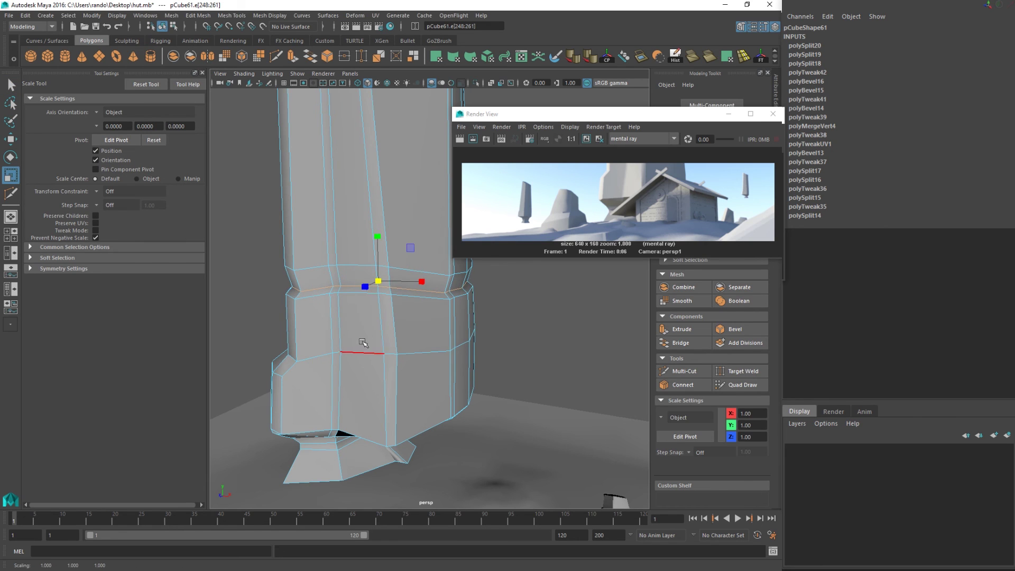
pyautogui.keyDown('alt'); pyautogui.moveTo(374, 284); pyautogui.dragTo(373, 243, button='middle'); pyautogui.keyUp('alt')
# - Slice two nearly horizontal cuts across the pillar's wider lower block with the Multi-Cut tool
pyautogui.press('q')
pyautogui.click(276, 54)
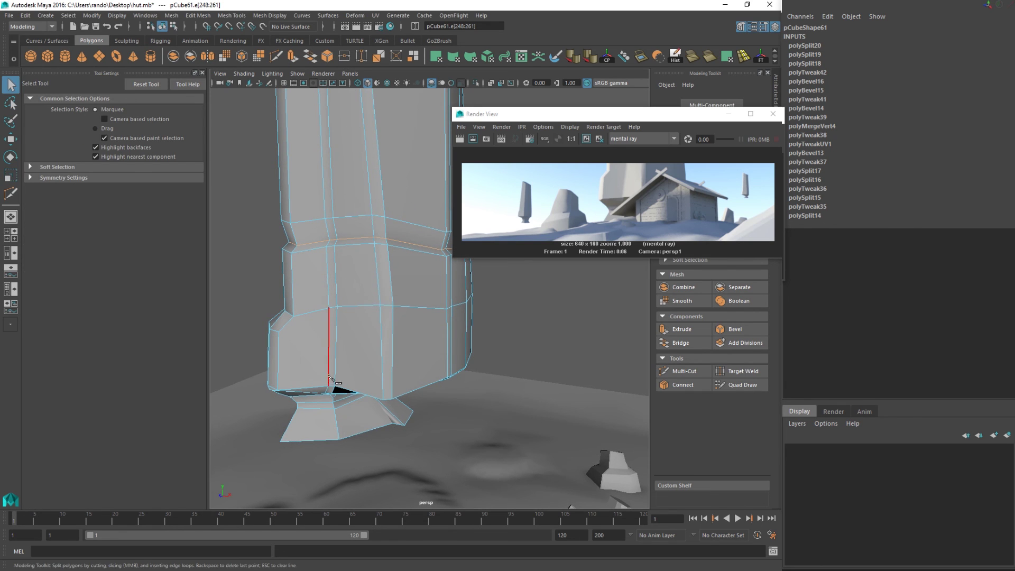
pyautogui.keyDown('alt'); pyautogui.moveTo(312, 347); pyautogui.dragTo(307, 344); pyautogui.keyUp('alt')
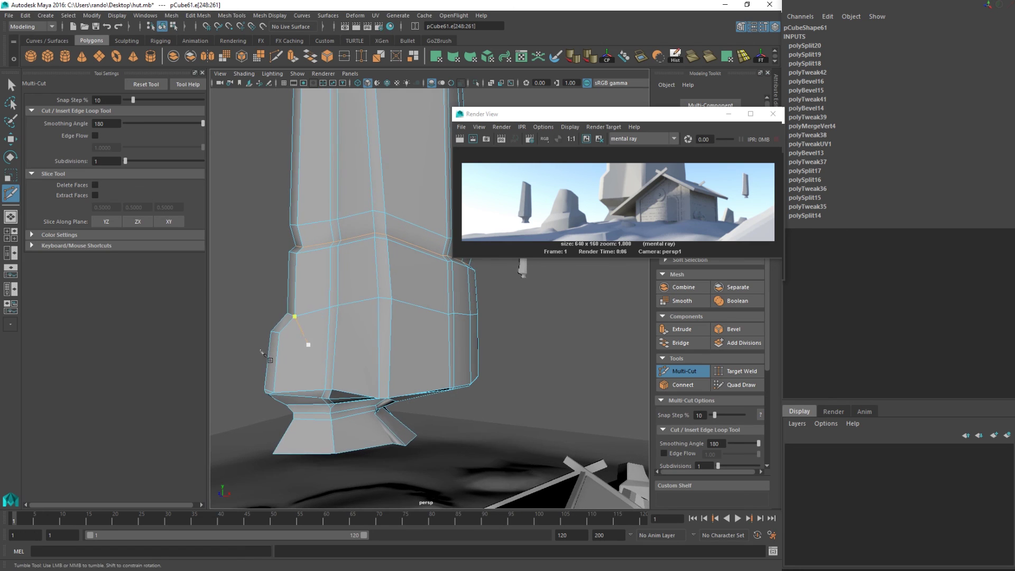
pyautogui.moveTo(237, 351); pyautogui.dragTo(565, 337)
pyautogui.moveTo(248, 365); pyautogui.dragTo(588, 348)
# - Scale the upper cut's edge loop on the lower block slightly inward and render the persp1 view with mental ray
pyautogui.press('q')
pyautogui.press('r')
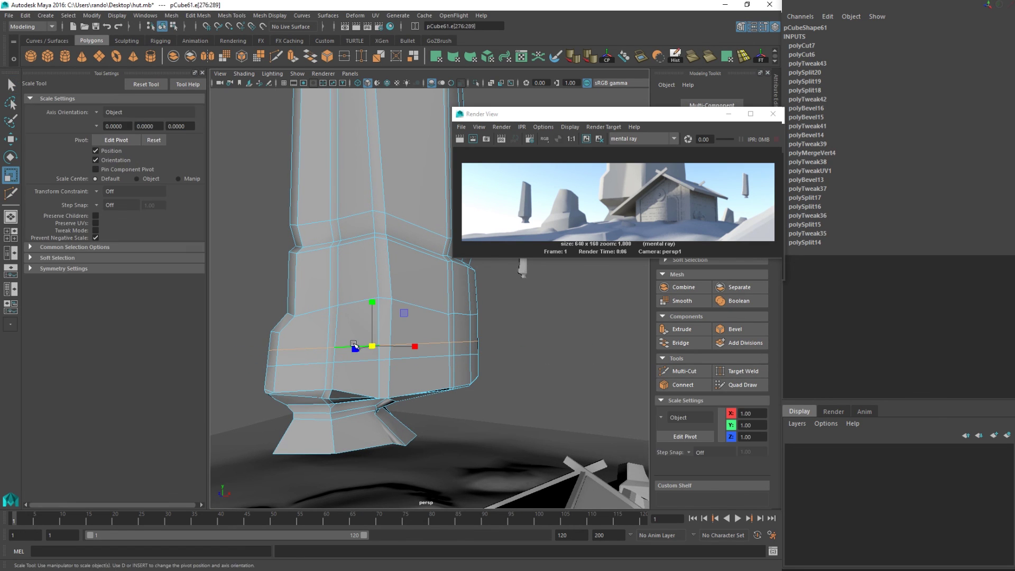
pyautogui.click(373, 347)
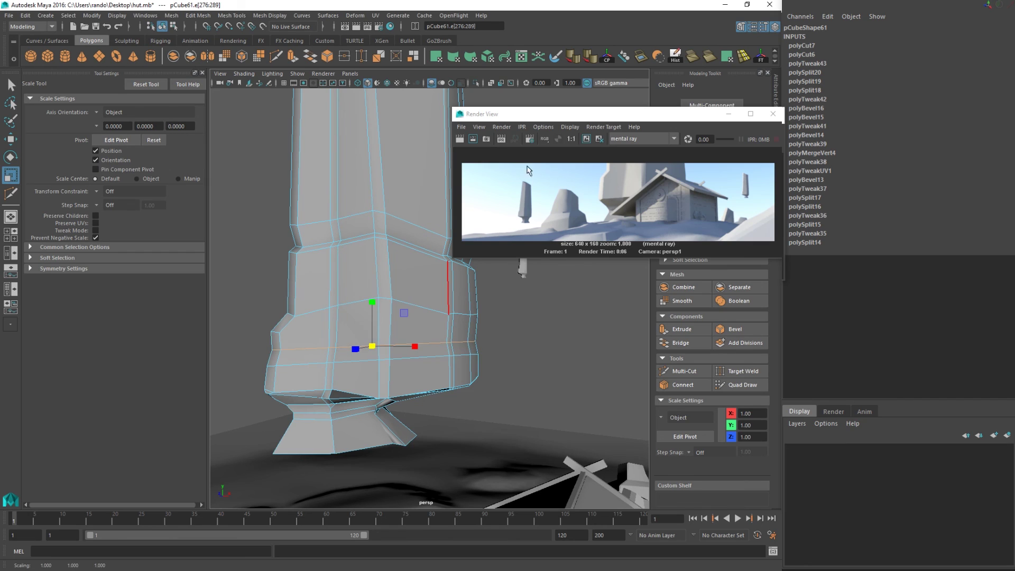
pyautogui.click(460, 139)
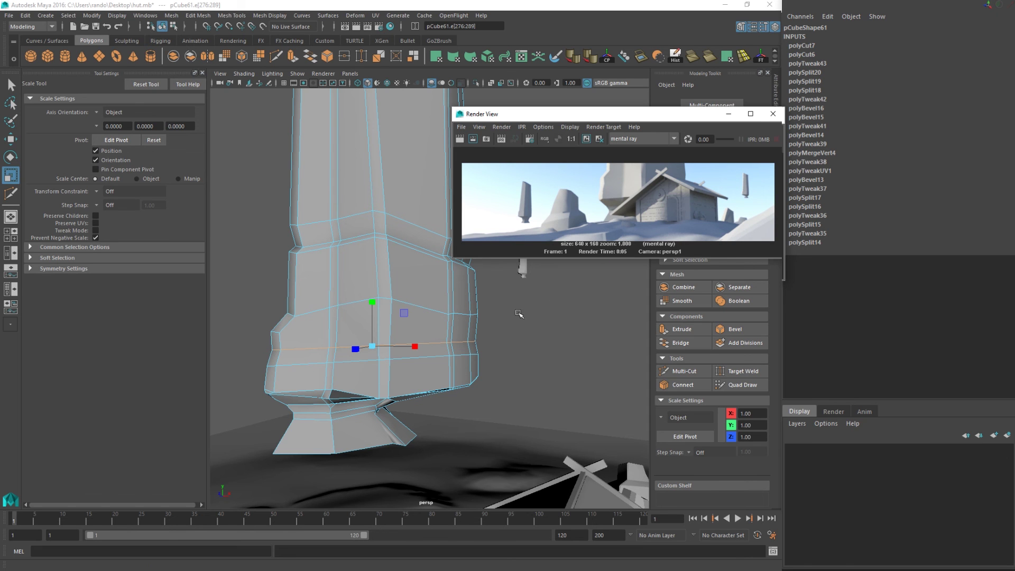
# - Select the whole pillar, rescale it slightly and move it to about X -32.7, Y 39.4, Z -25.6, using the persp1 view for framing
pyautogui.keyDown('alt'); pyautogui.moveTo(482, 316); pyautogui.dragTo(523, 318); pyautogui.keyUp('alt')
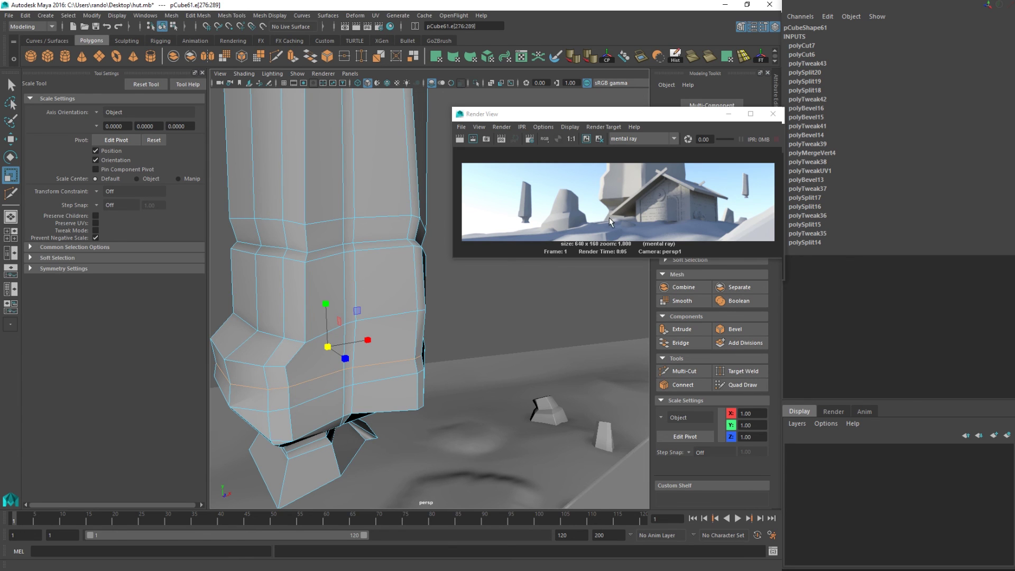
pyautogui.keyDown('alt'); pyautogui.moveTo(354, 346); pyautogui.dragTo(344, 341); pyautogui.keyUp('alt')
pyautogui.keyDown('alt'); pyautogui.moveTo(344, 341); pyautogui.dragTo(359, 302, button='middle'); pyautogui.keyUp('alt')
pyautogui.keyDown('alt'); pyautogui.moveTo(410, 318); pyautogui.dragTo(412, 249, button='right'); pyautogui.keyUp('alt')
pyautogui.press('q')
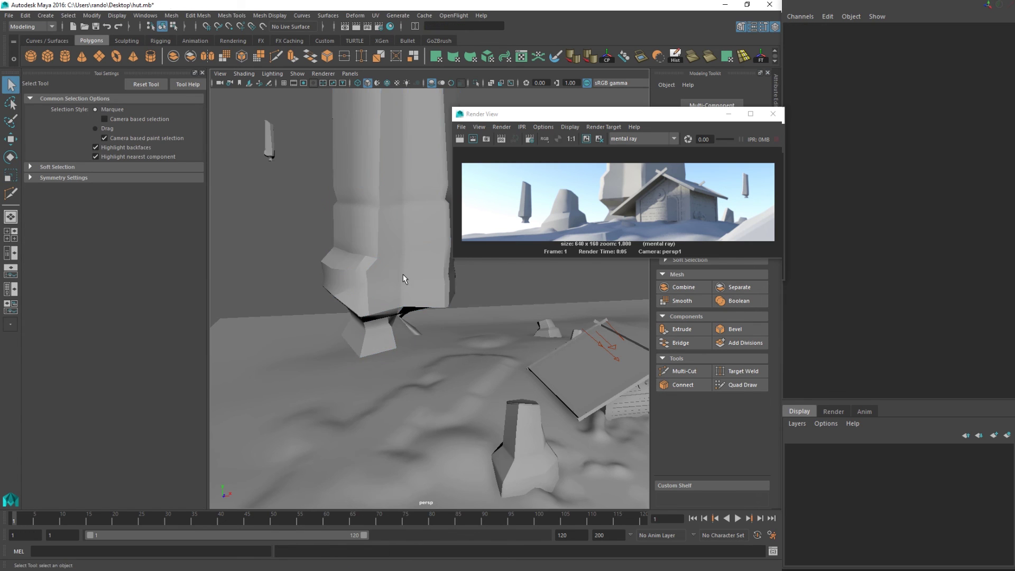
pyautogui.moveTo(1014, 180); pyautogui.dragTo(408, 309)
pyautogui.press('r')
pyautogui.moveTo(416, 168); pyautogui.dragTo(412, 167)
pyautogui.press('w')
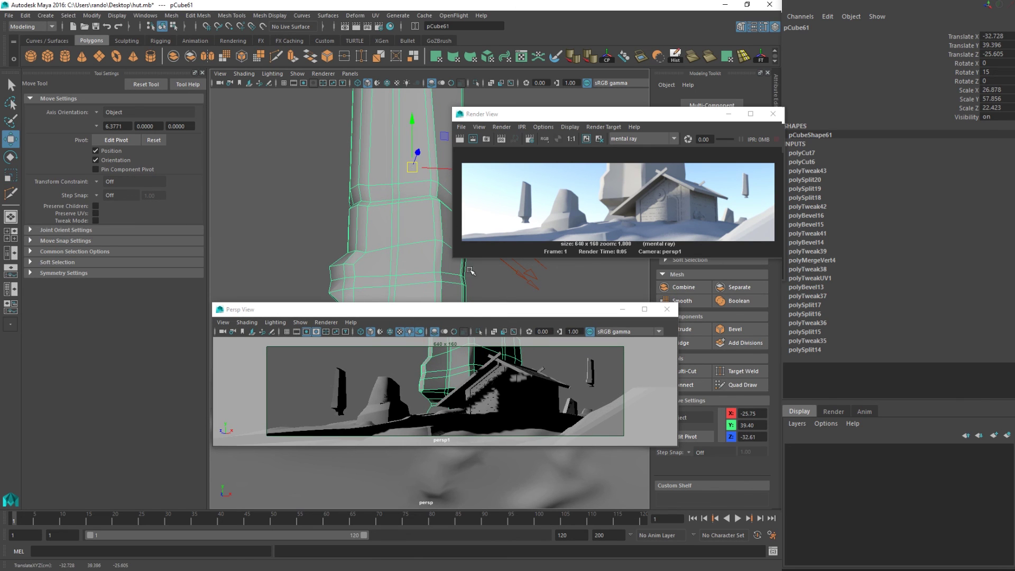
# - Put the persp1 camera view aside and render the repositioned pillar with mental ray
pyautogui.moveTo(488, 311); pyautogui.dragTo(1014, 174)
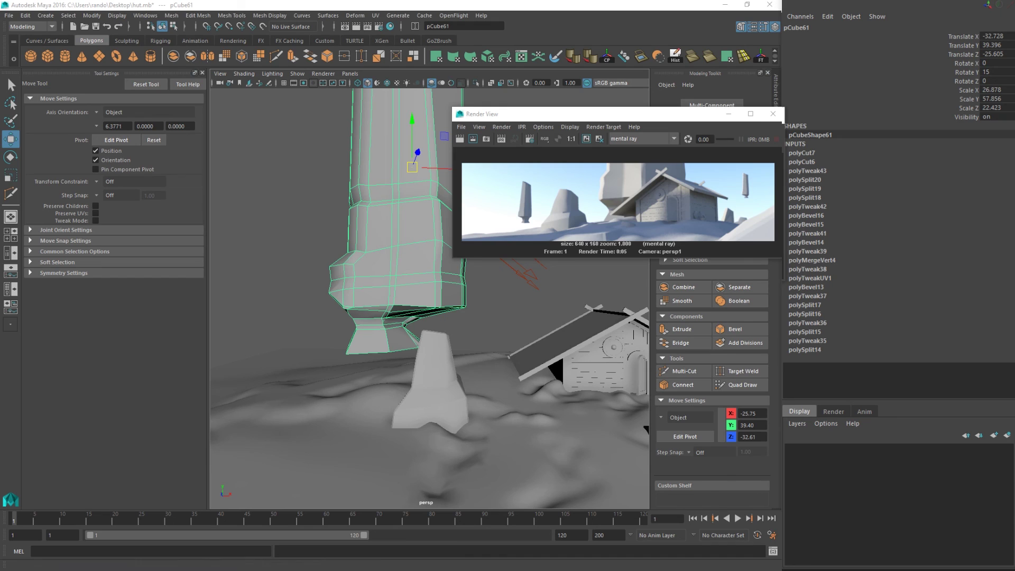
pyautogui.moveTo(580, 117); pyautogui.dragTo(404, 222)
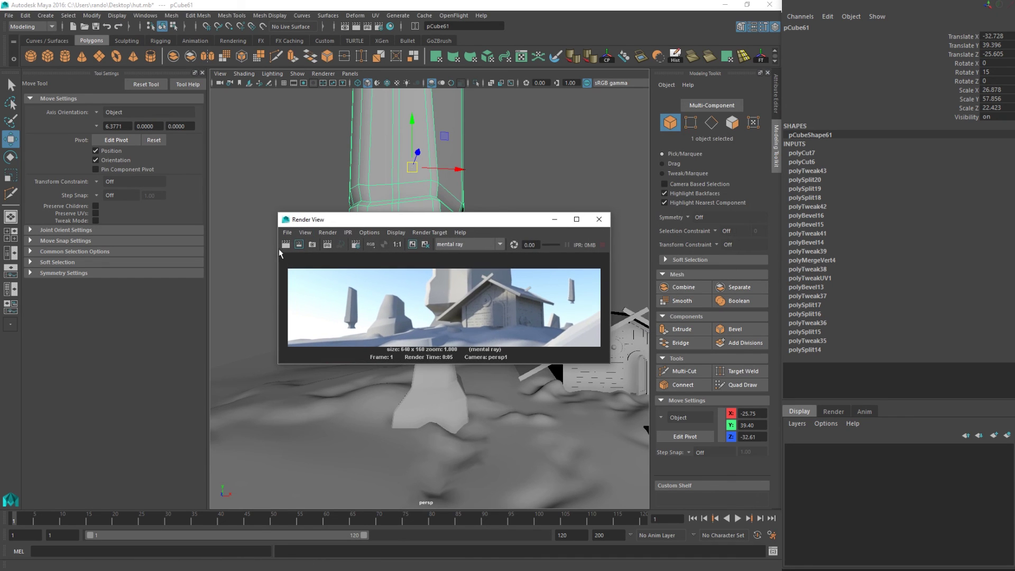
pyautogui.click(286, 244)
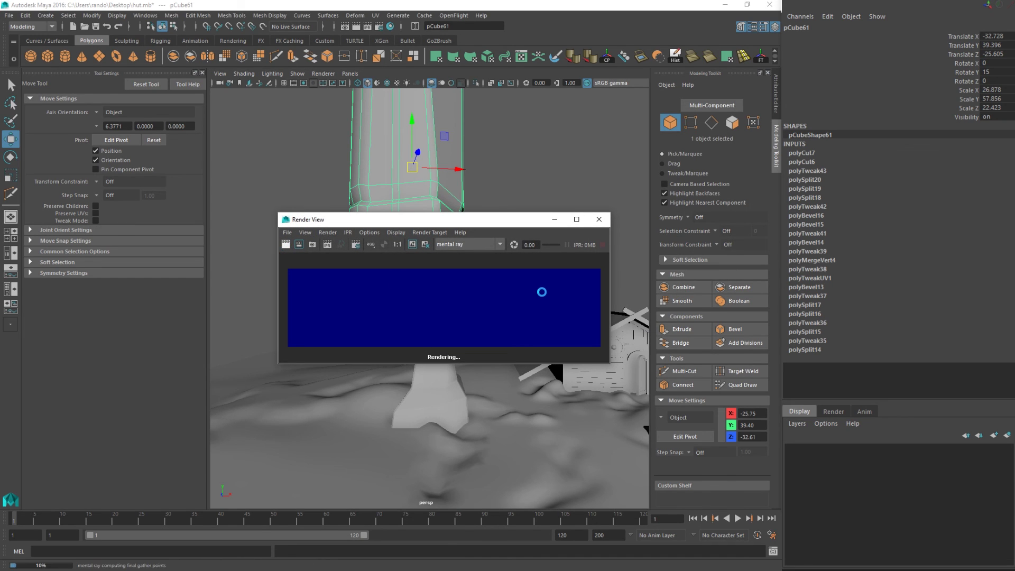